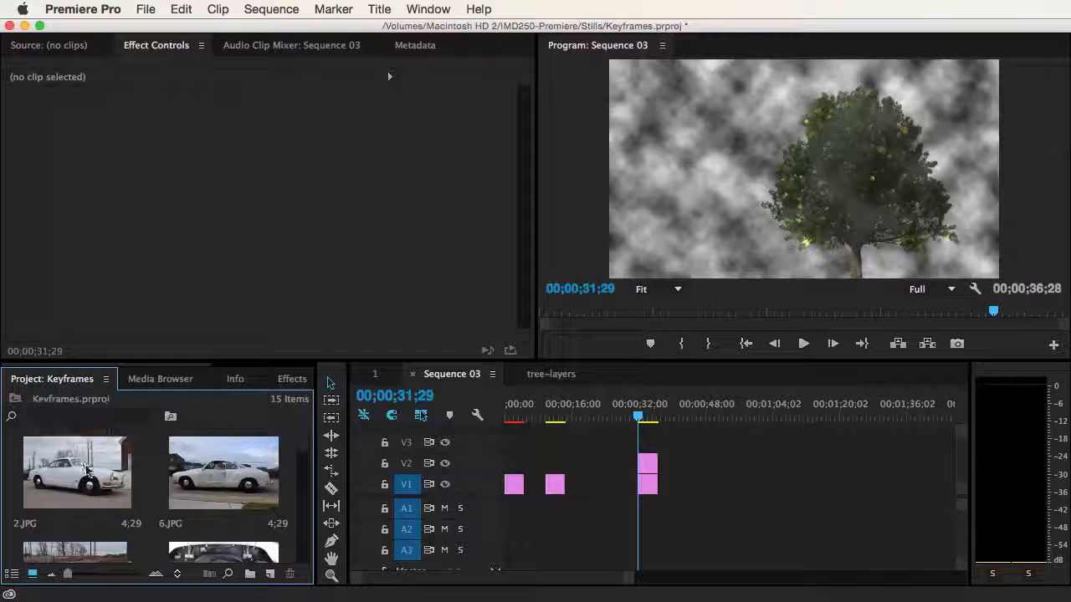
scroll(83, 469, "down", 3)
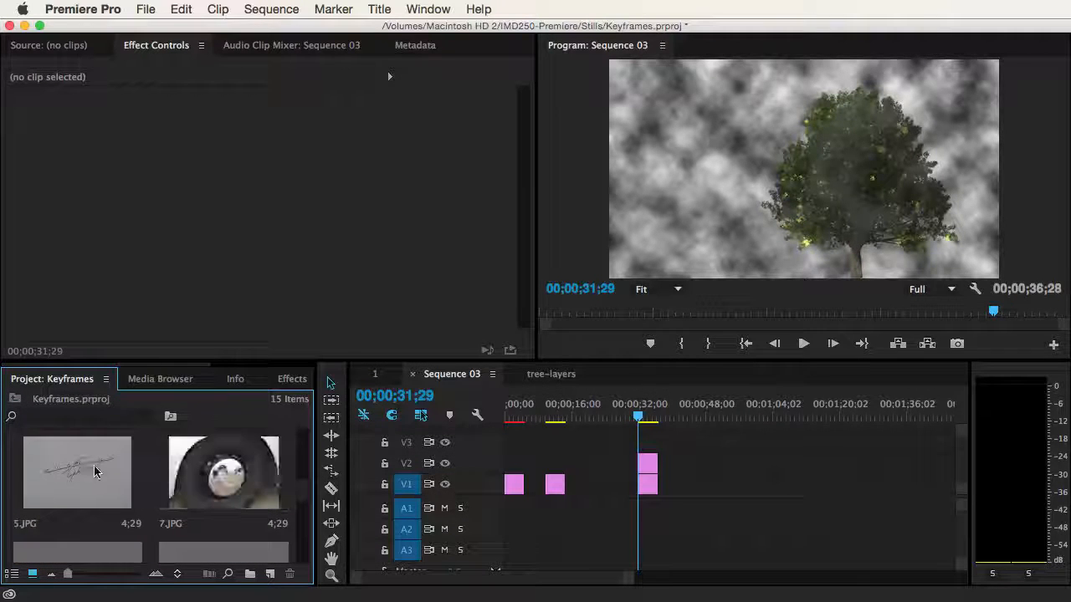
scroll(92, 471, "down", 5)
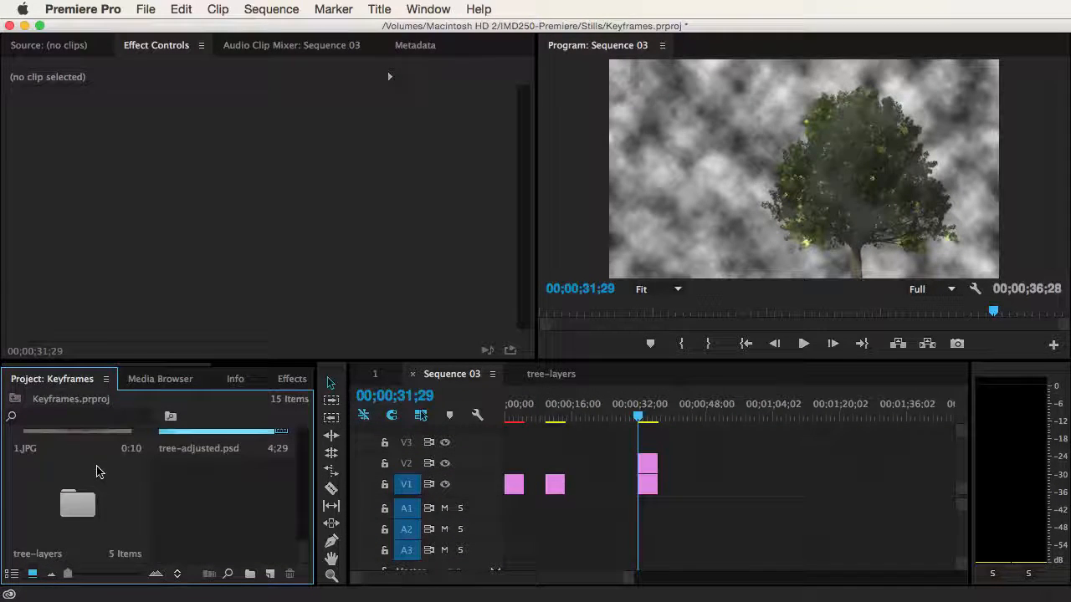
scroll(96, 471, "up", 2)
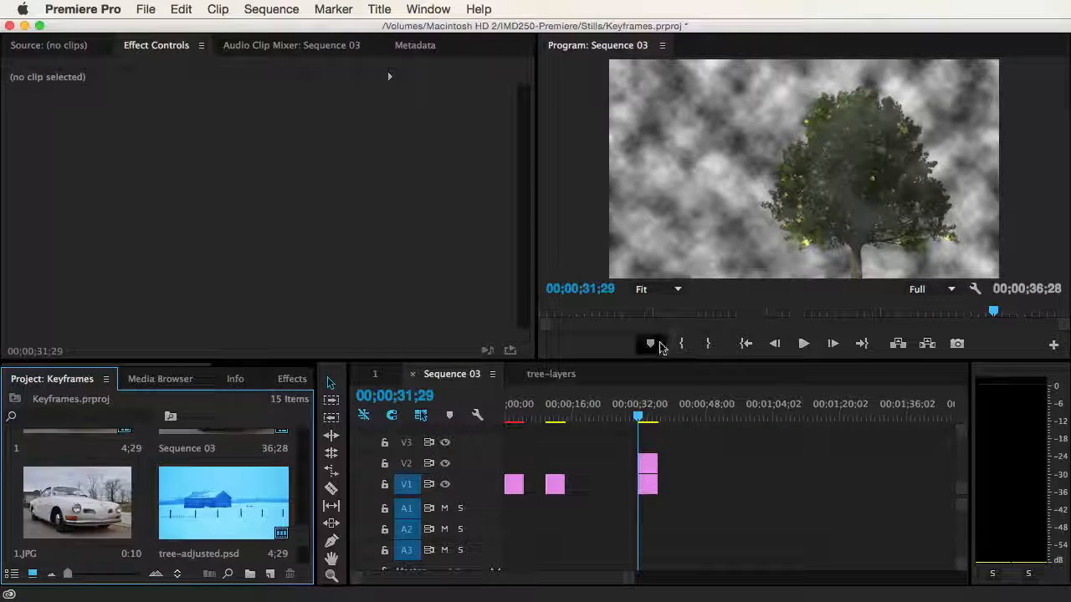
scroll(217, 513, "down", 2)
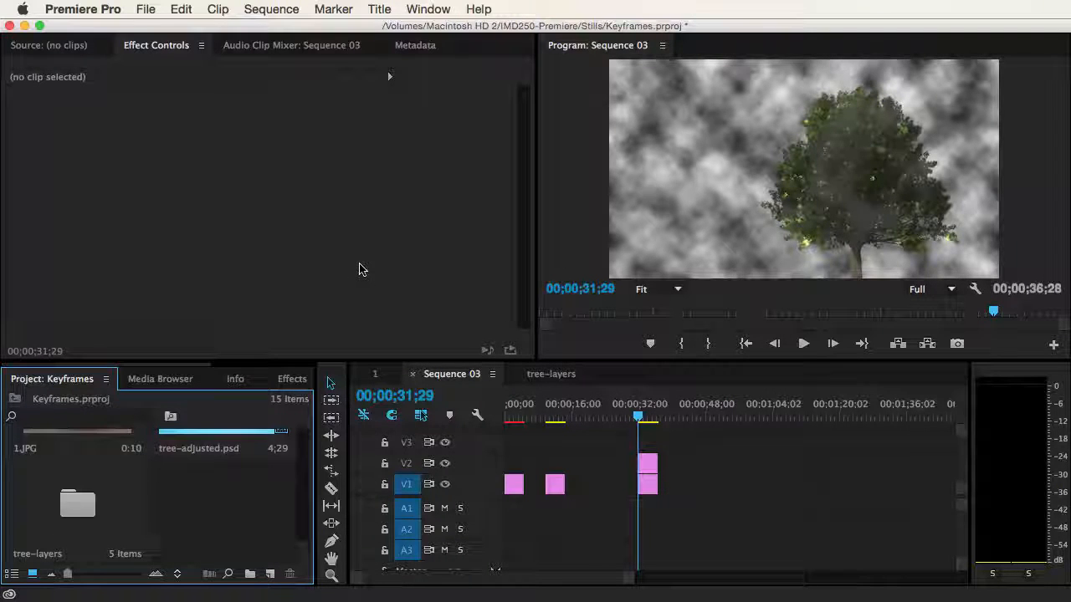
scroll(184, 472, "down", 3)
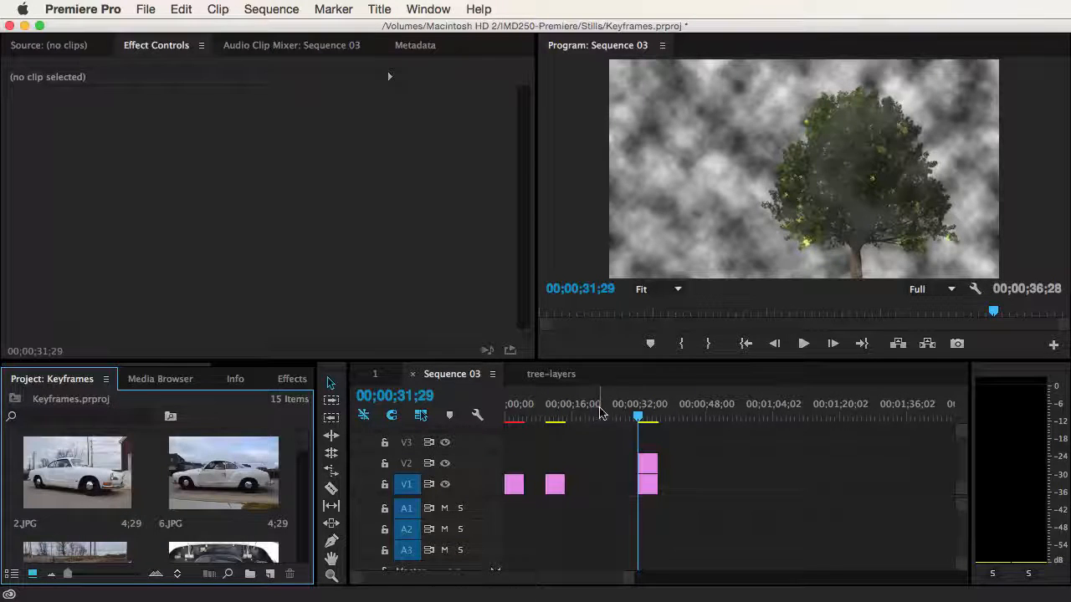
Open the tree-adjusted.psd clip from Sequence 03 in the source view and place the playhead at the clip's start, 00;00;09;24
left_click_drag(637, 416, 558, 421)
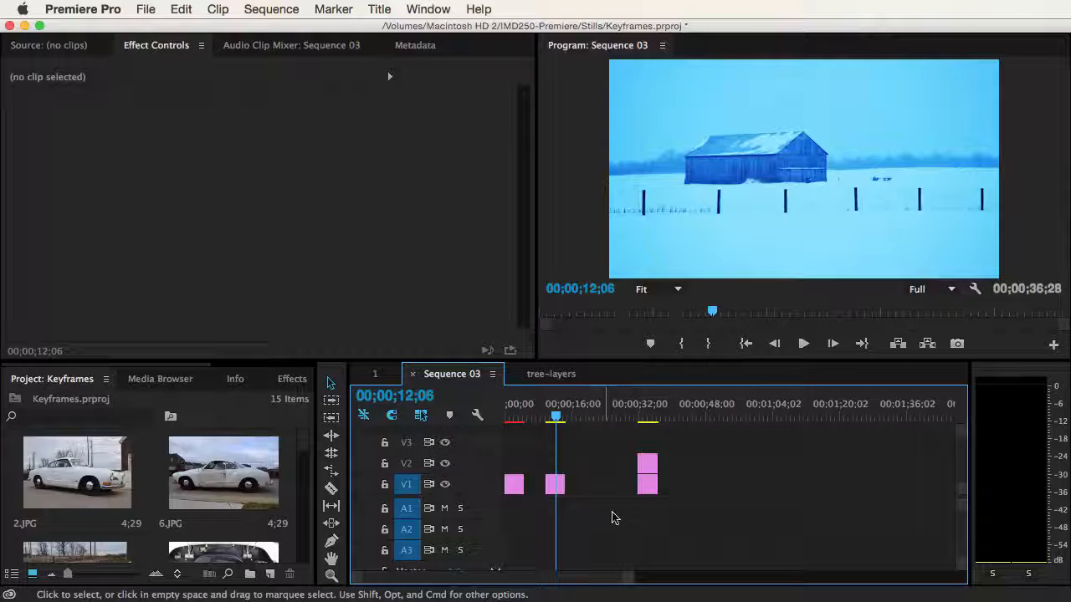
double_click(556, 493)
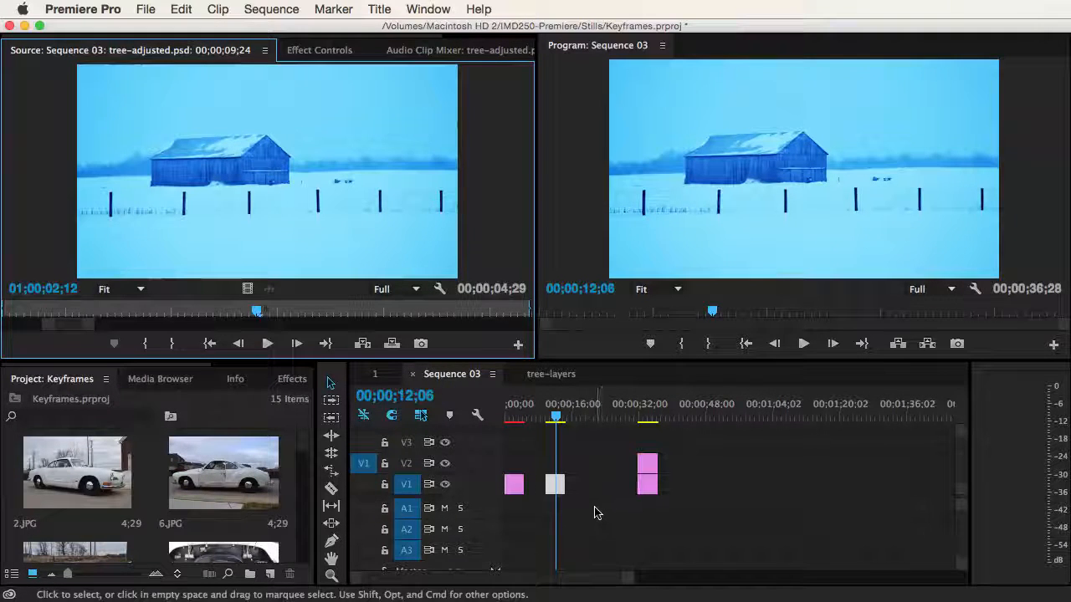
left_click(548, 416)
mouse_move(555, 419)
left_mouse_down()
mouse_move(563, 417)
mouse_move(546, 416)
left_mouse_up()
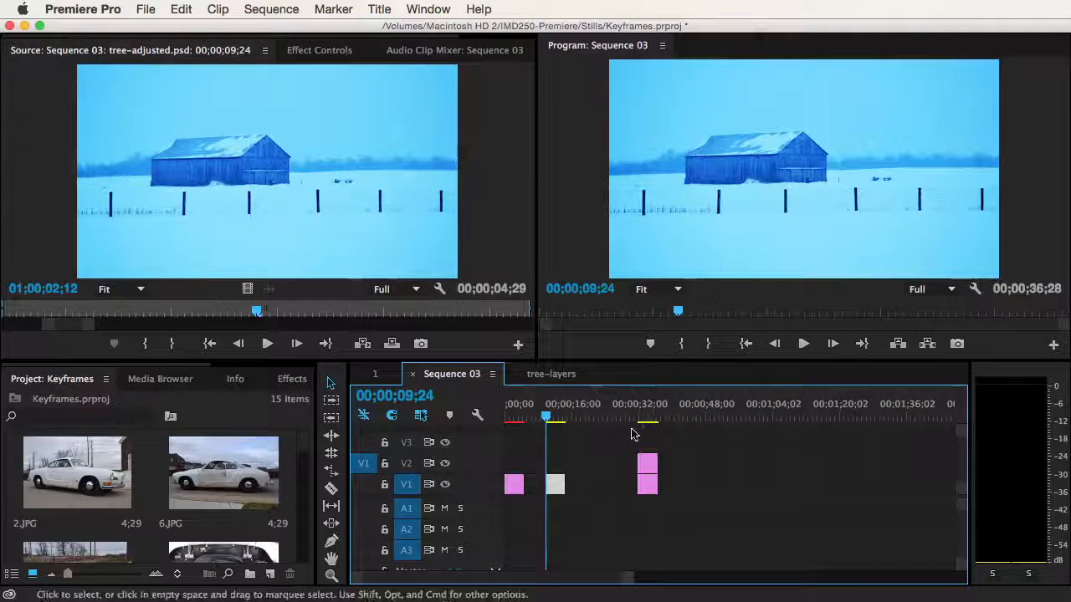
left_click(513, 433)
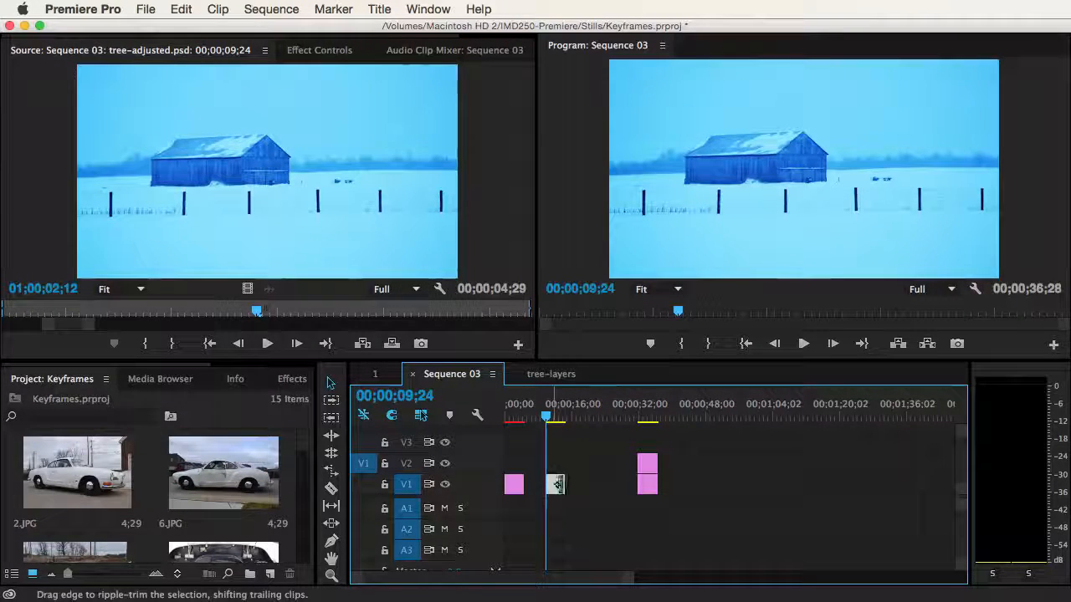
Show the effect settings of the tree-adjusted.psd clip and expand its Motion and Scale properties
left_click(323, 52)
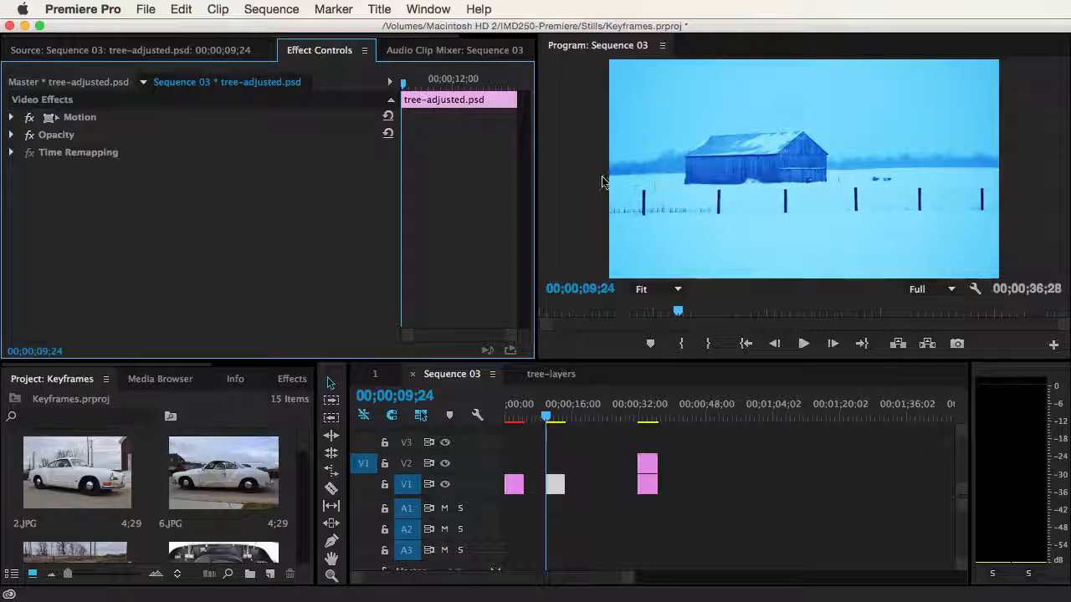
left_click(11, 118)
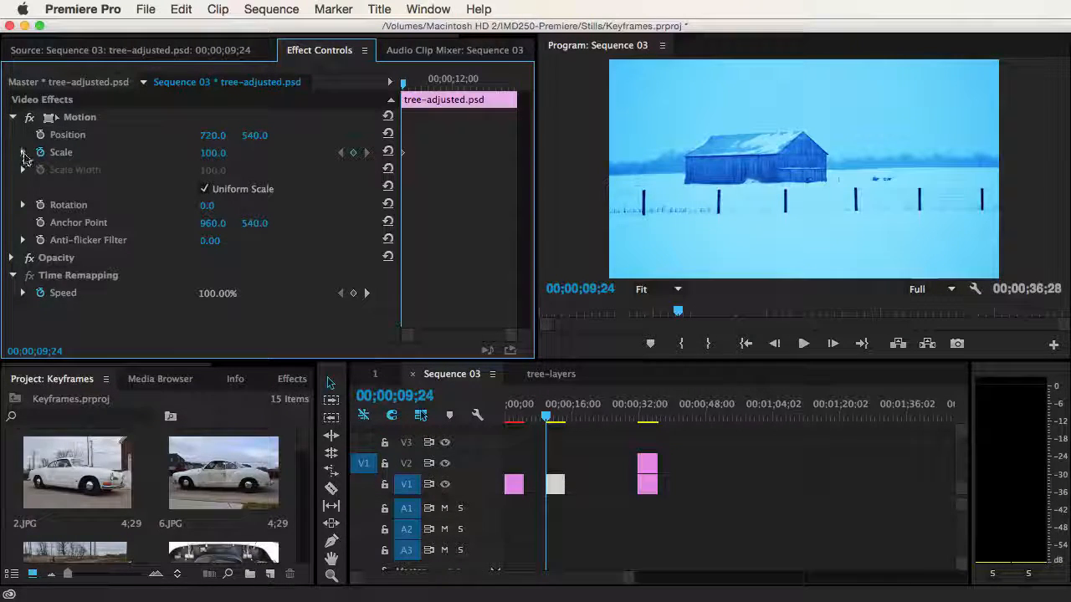
left_click(22, 154)
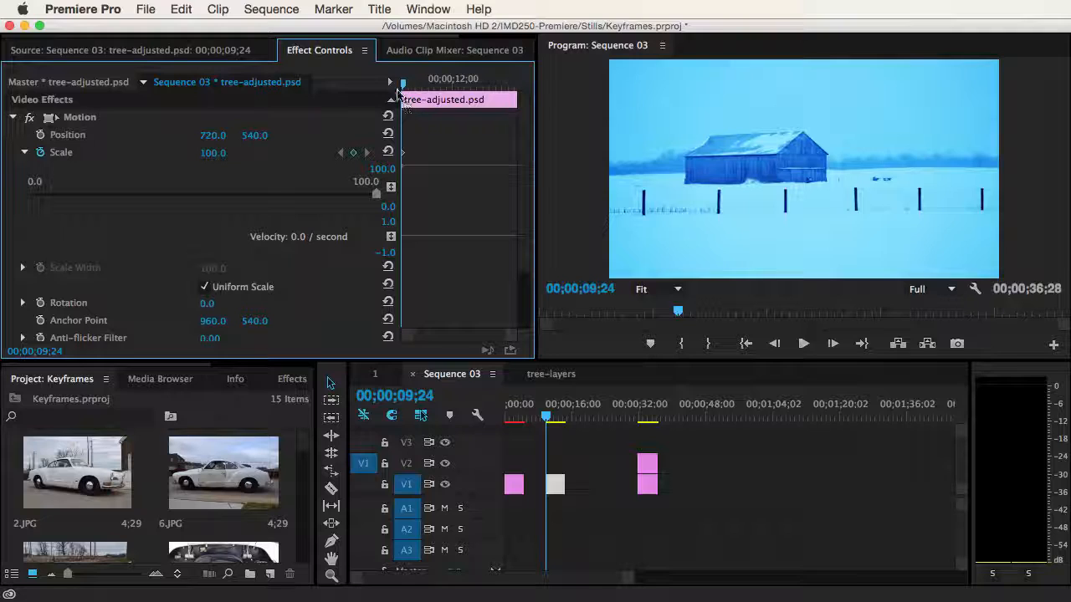
left_click_drag(404, 104, 381, 84)
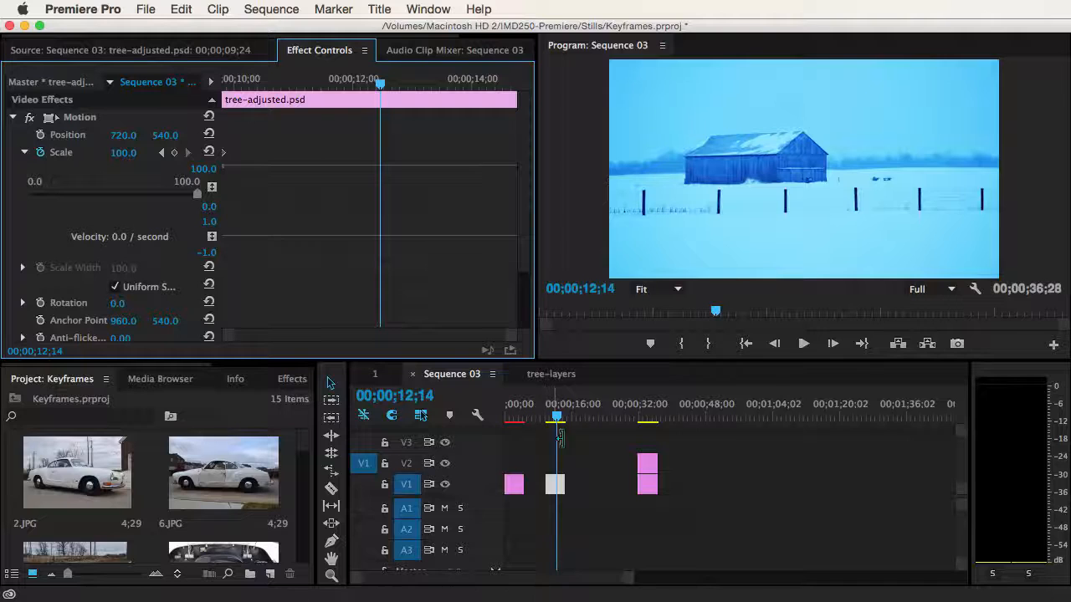
left_click_drag(380, 83, 194, 97)
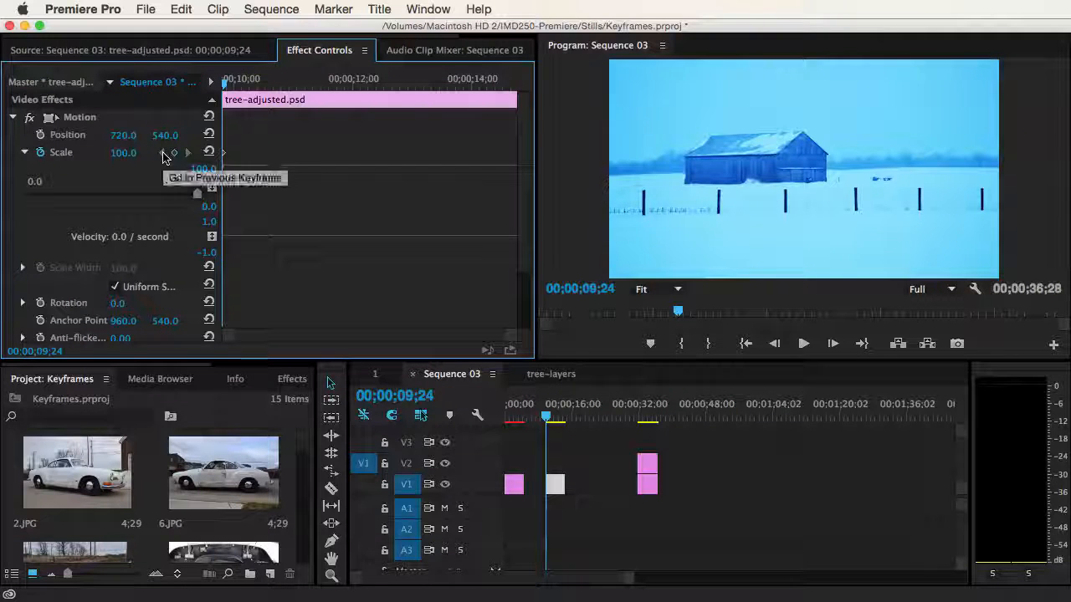
key("grave")
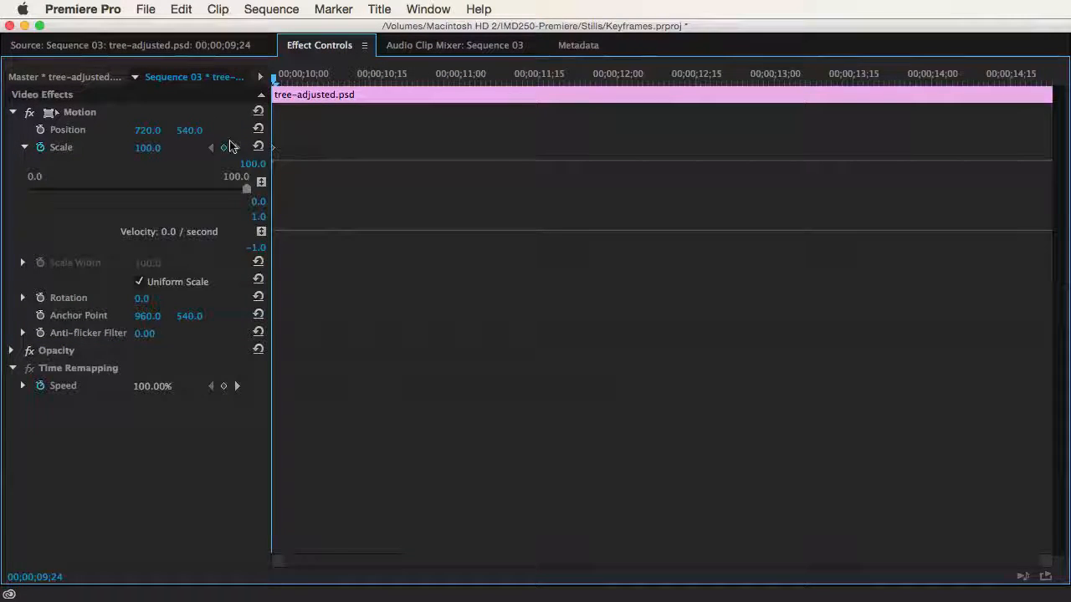
key("grave")
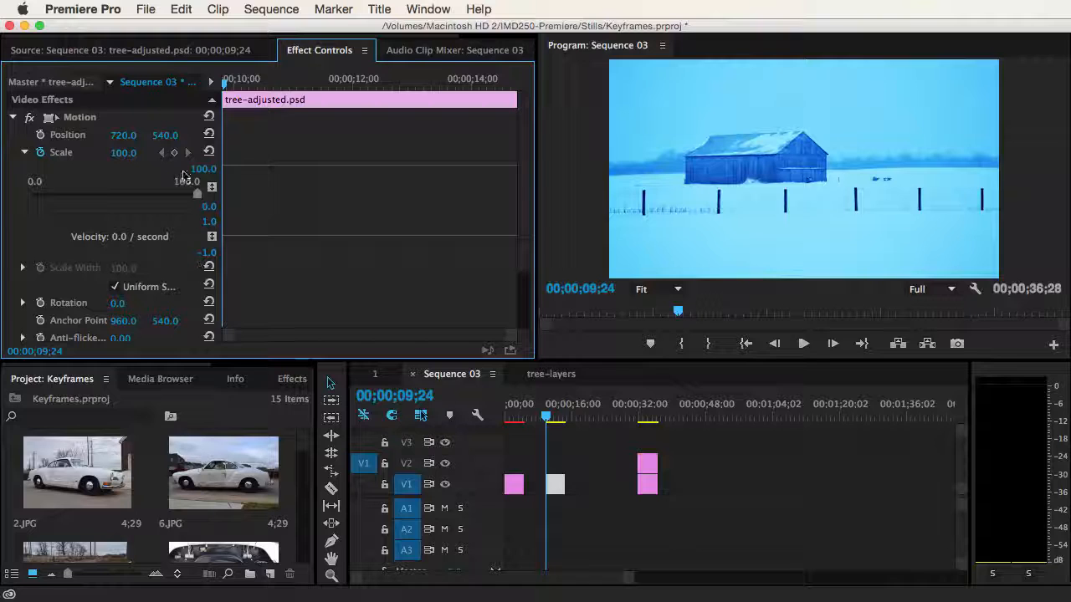
Keyframe the tree-adjusted.psd clip's Scale from 100 at its first frame to 197 at 00;00;14;22
left_click(175, 153)
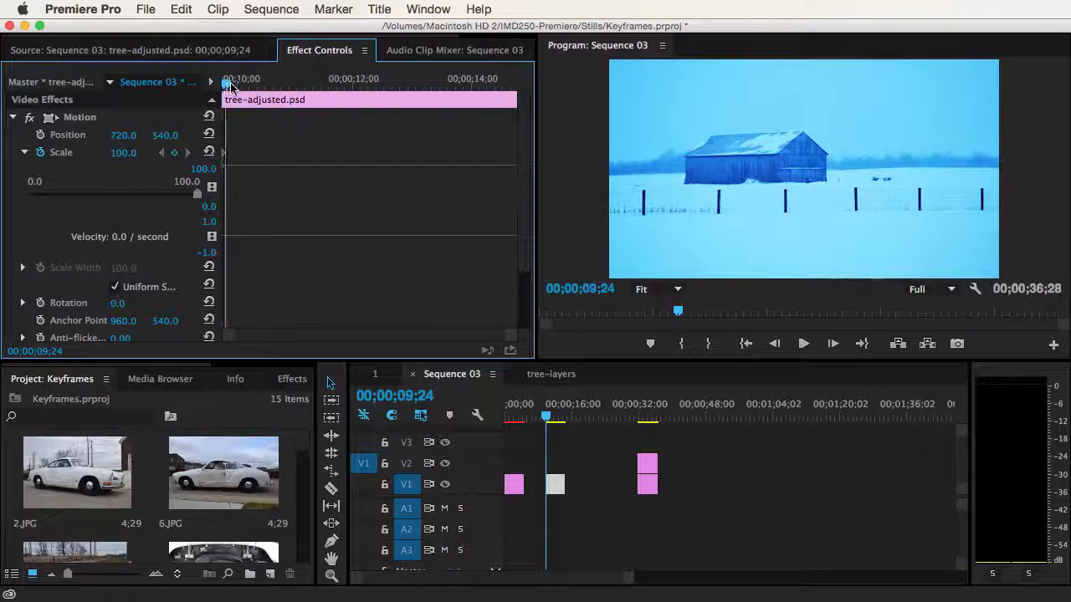
left_click_drag(231, 86, 520, 108)
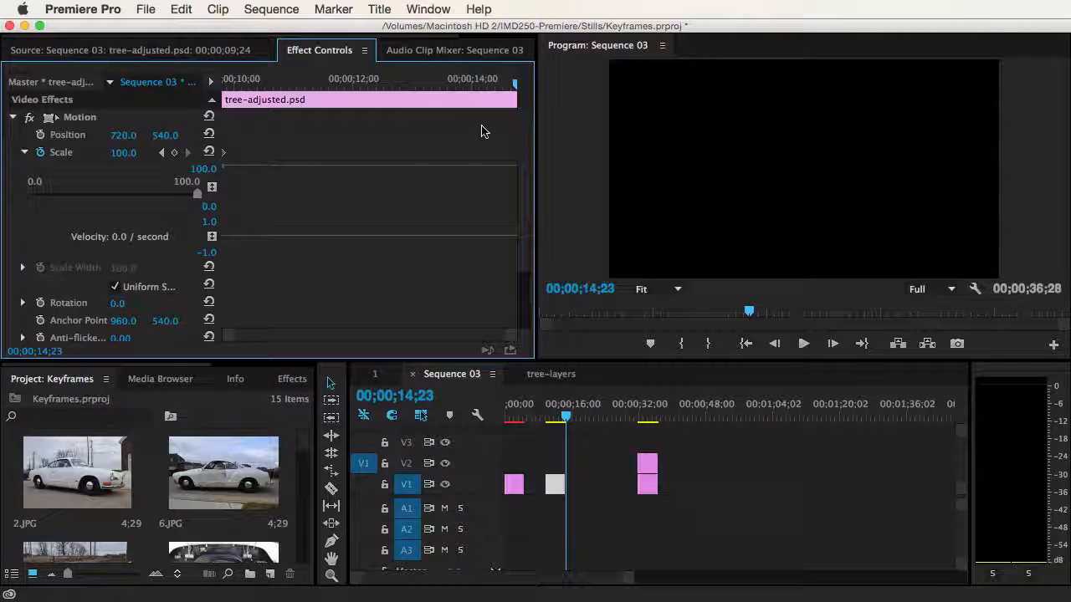
key("Left")
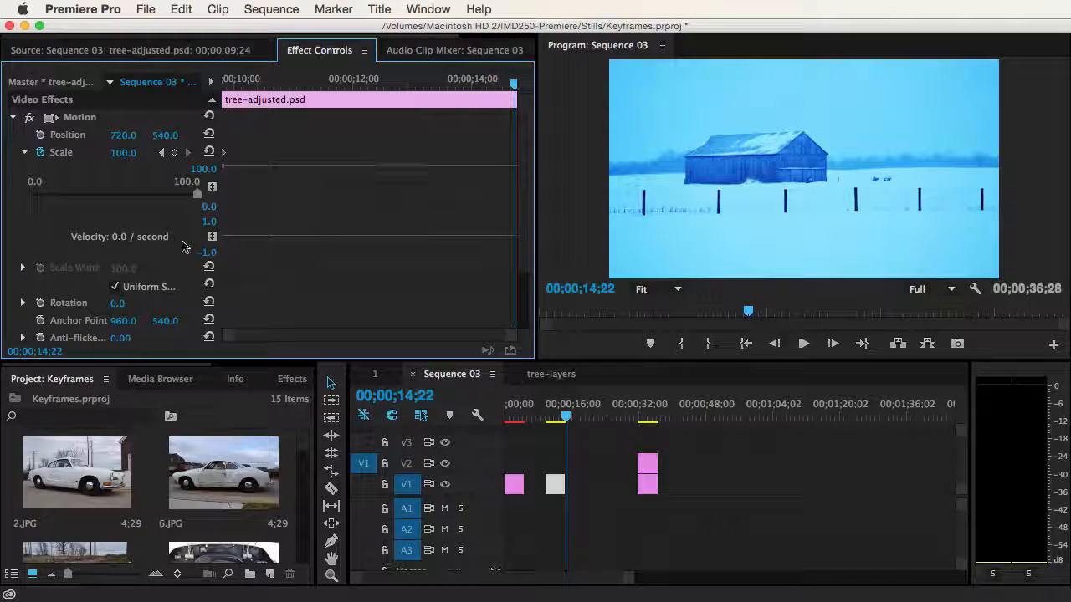
left_click(174, 155)
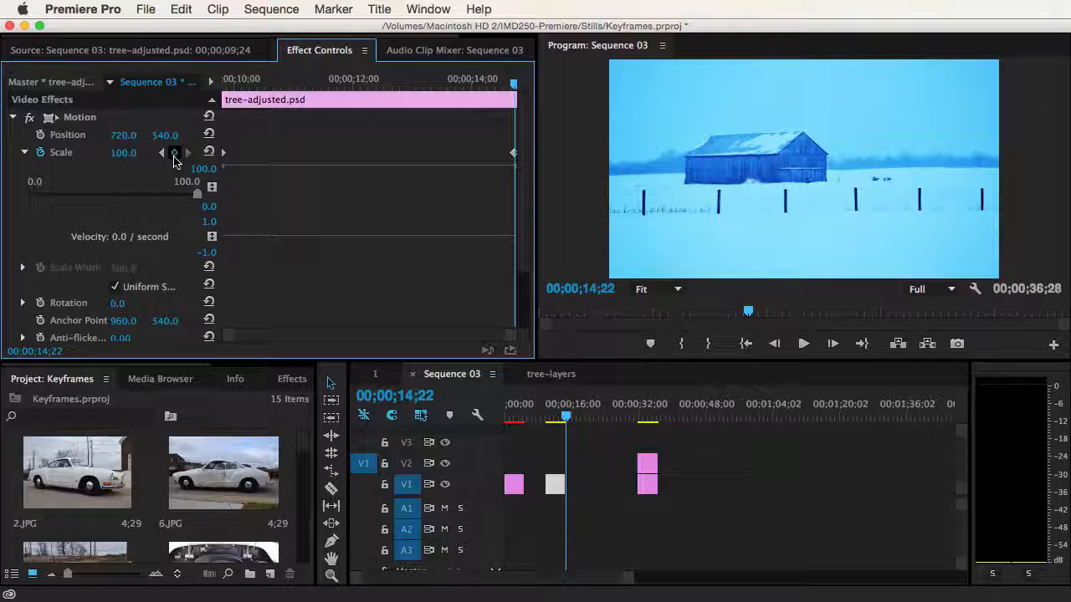
left_click_drag(123, 152, 205, 152)
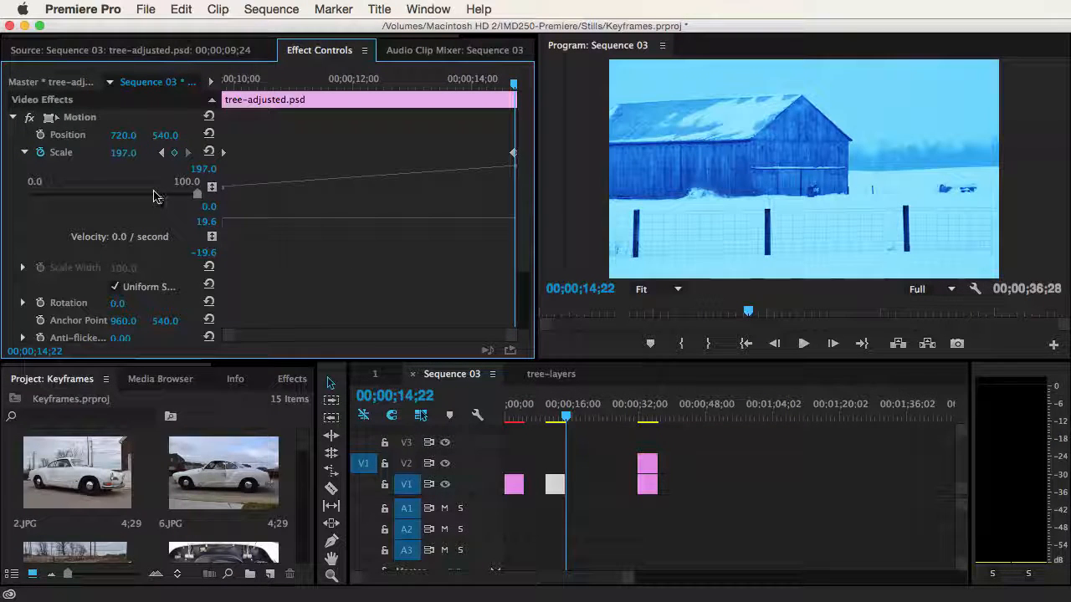
Play the tree-adjusted.psd clip from its start to review the zoom animation, and return the playhead to 00;00;09;24
left_click_drag(567, 417, 548, 418)
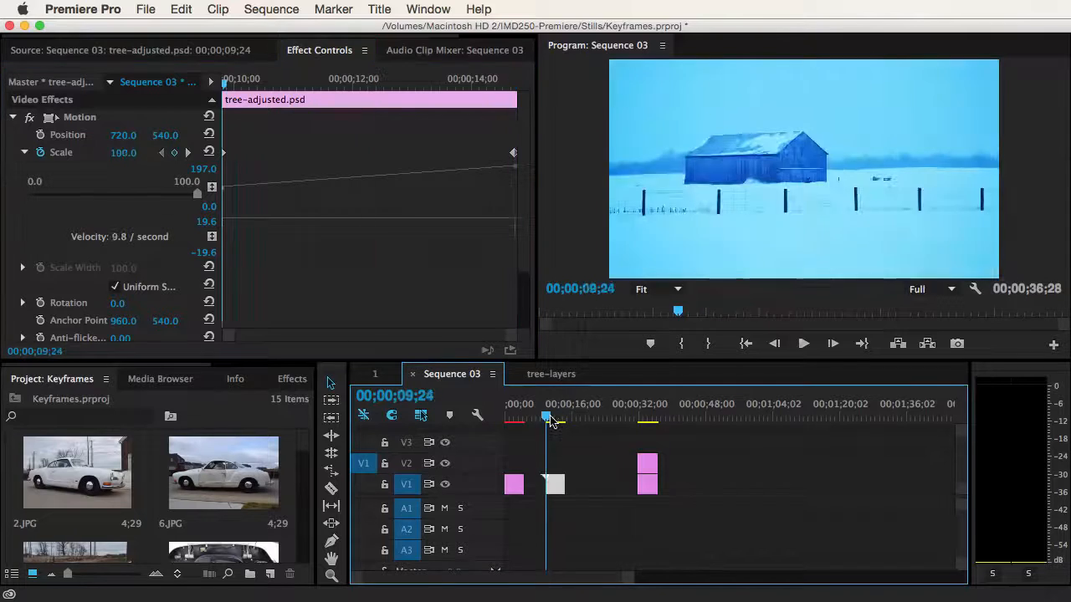
key("space")
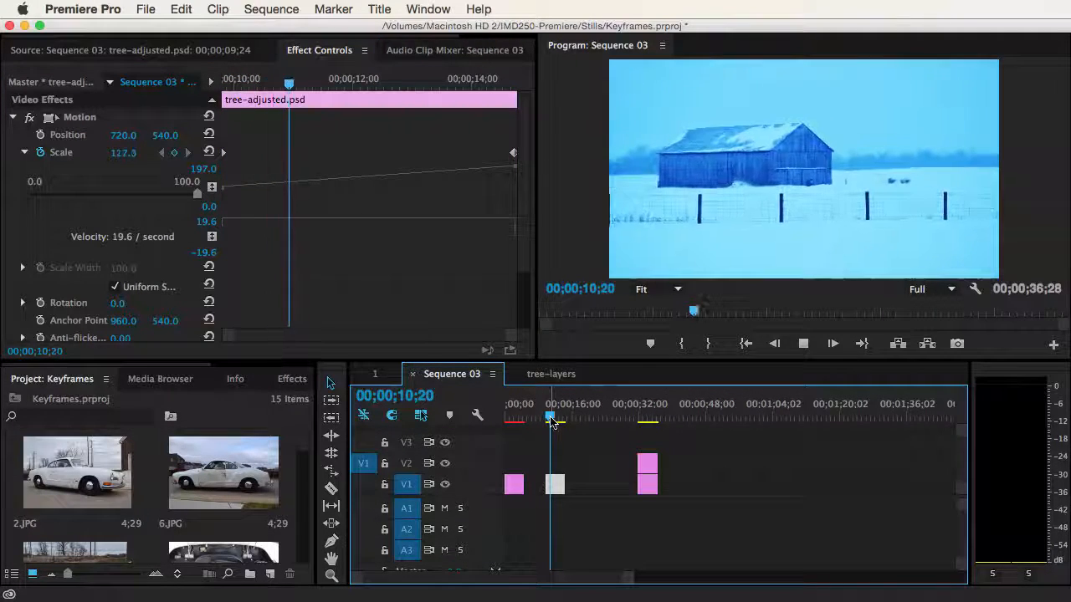
key("space")
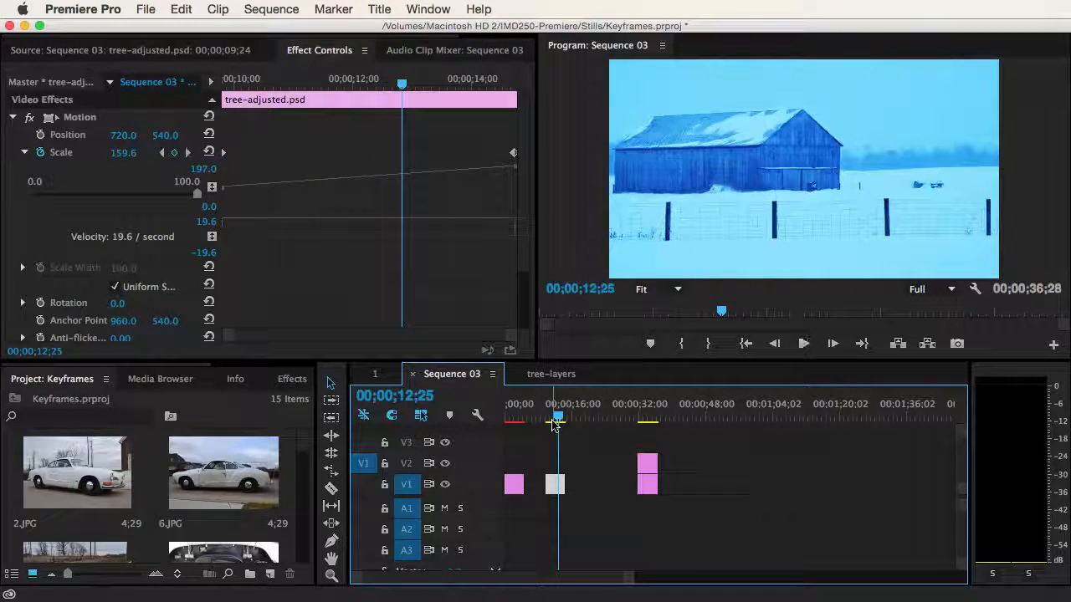
left_click(548, 418)
key("space")
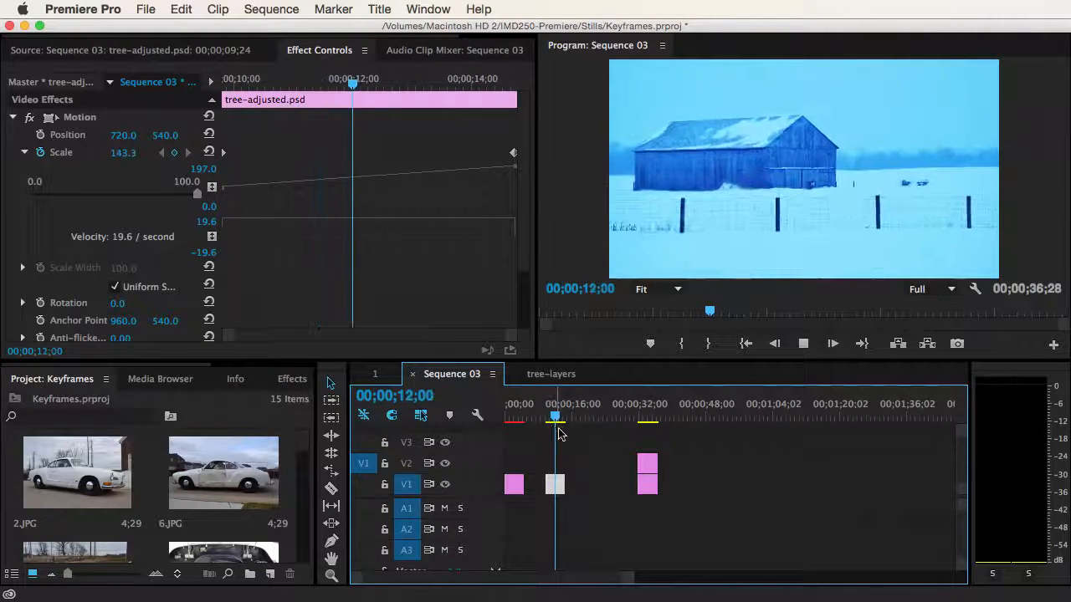
key("space")
left_click(545, 418)
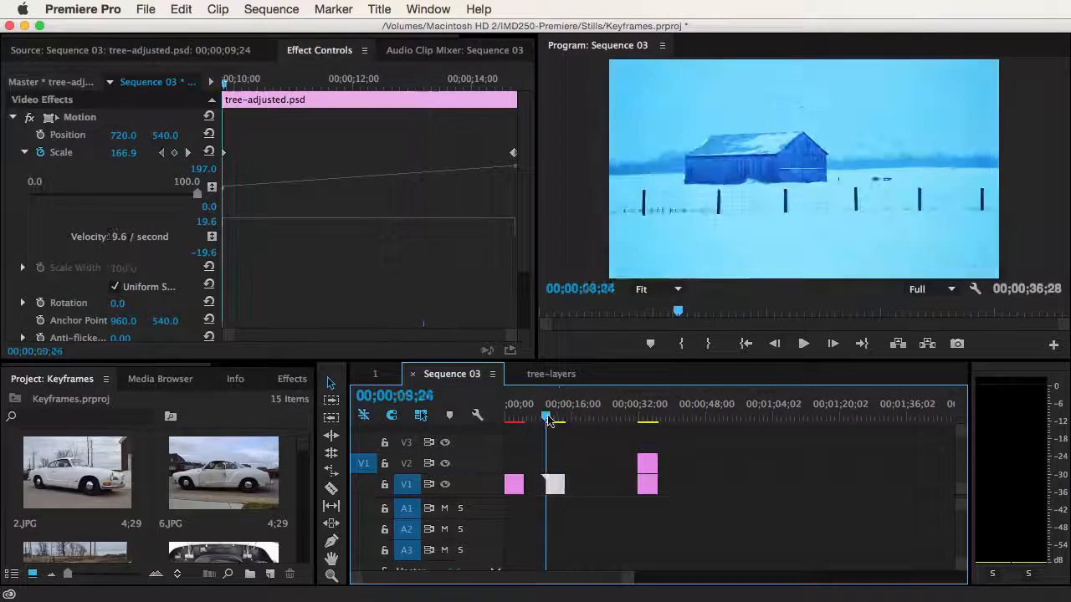
mouse_move(546, 418)
left_mouse_down()
mouse_move(566, 417)
mouse_move(550, 420)
left_mouse_up()
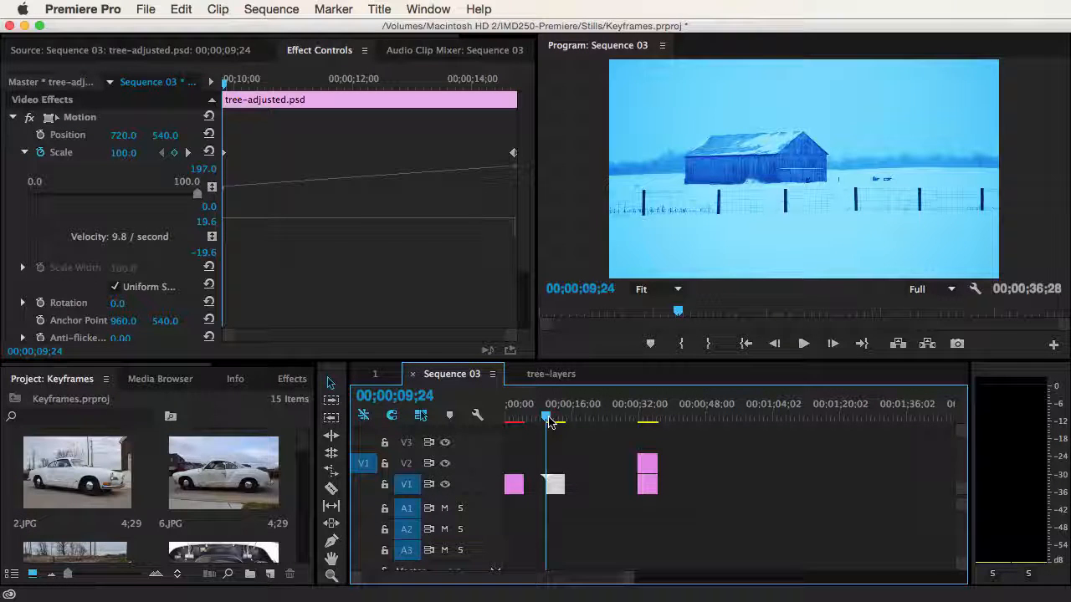
left_click_drag(552, 420, 552, 423)
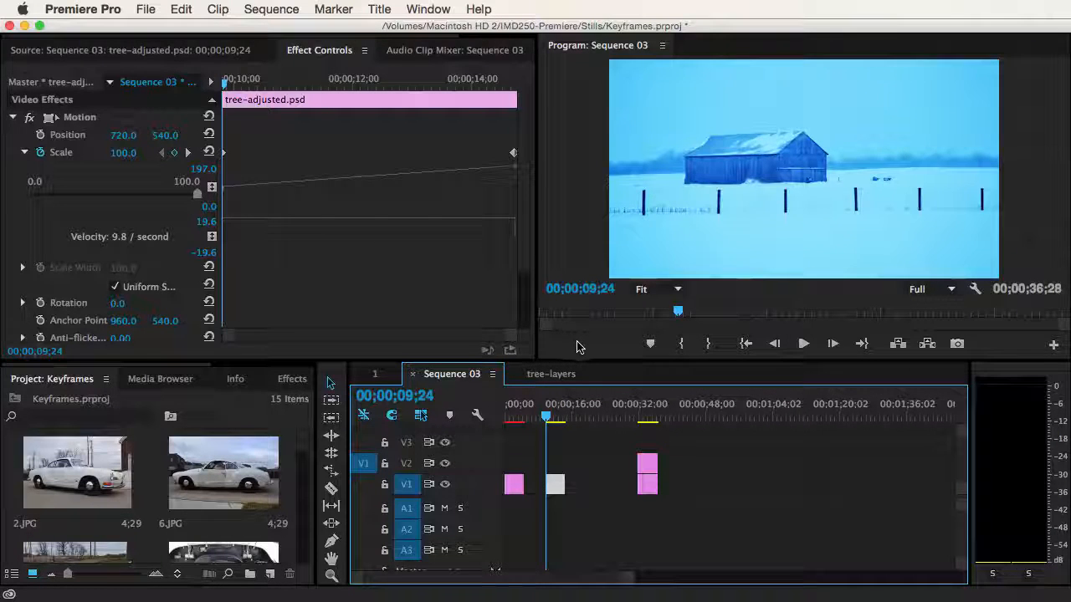
Preview the zoom at 1/2 playback resolution in the program view and restore the resolution to Full
left_click(951, 290)
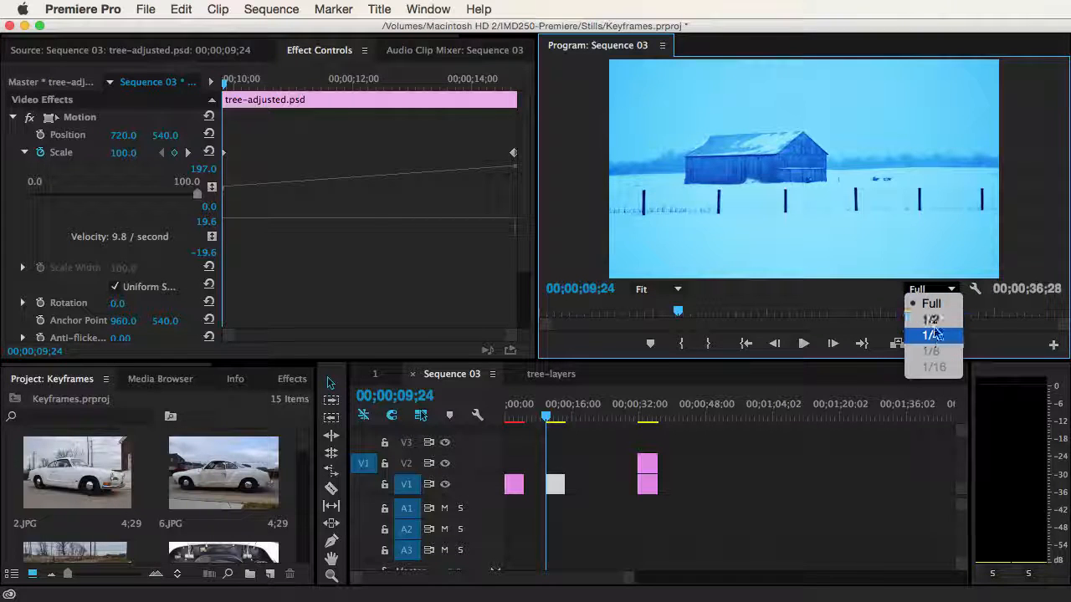
left_click(936, 322)
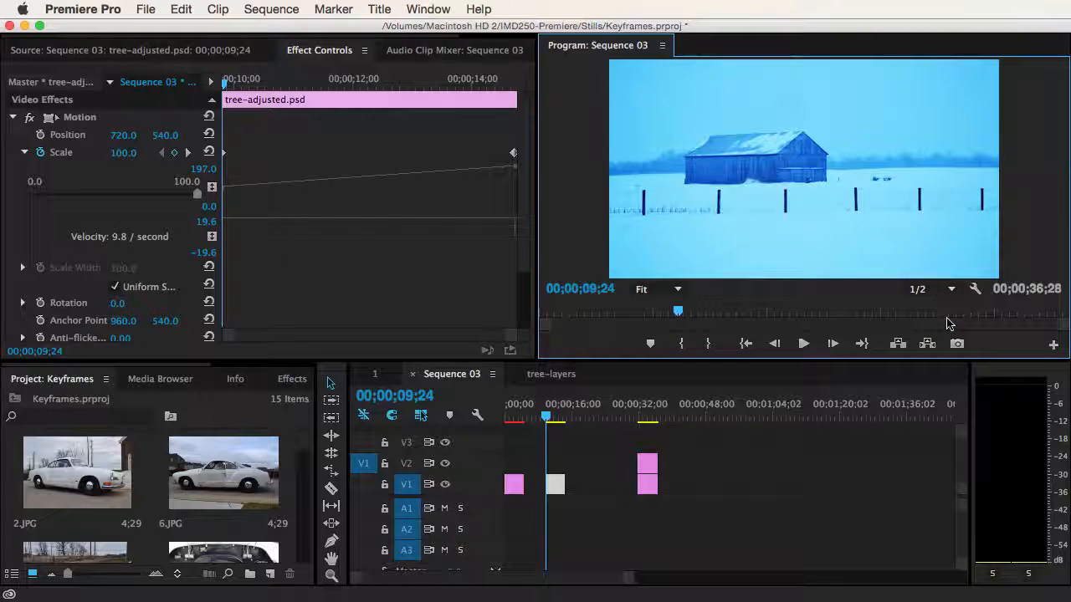
key("space")
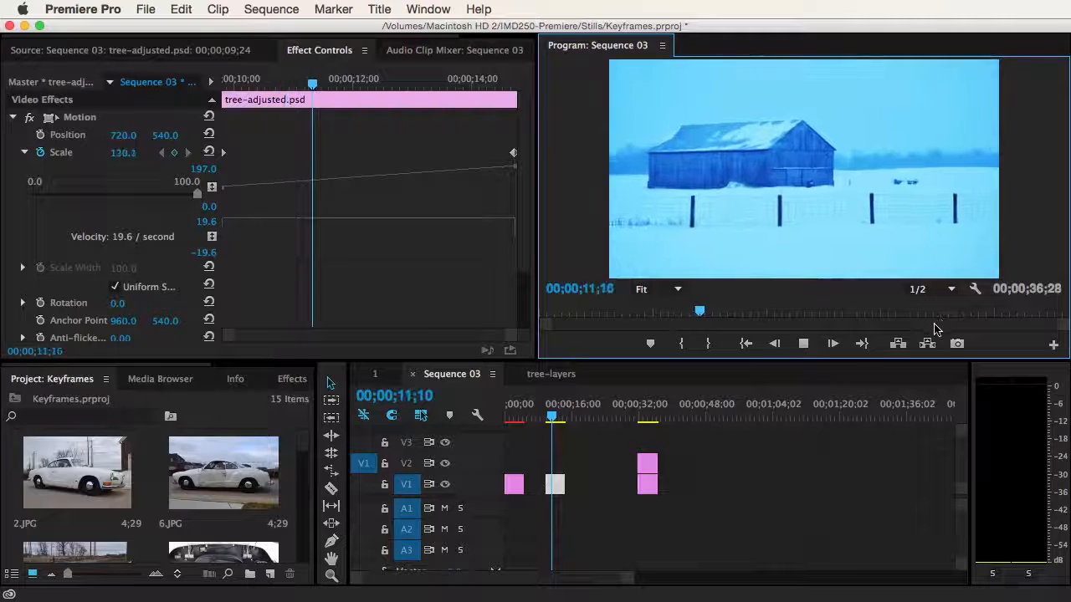
key("space")
left_click(924, 289)
left_click(931, 304)
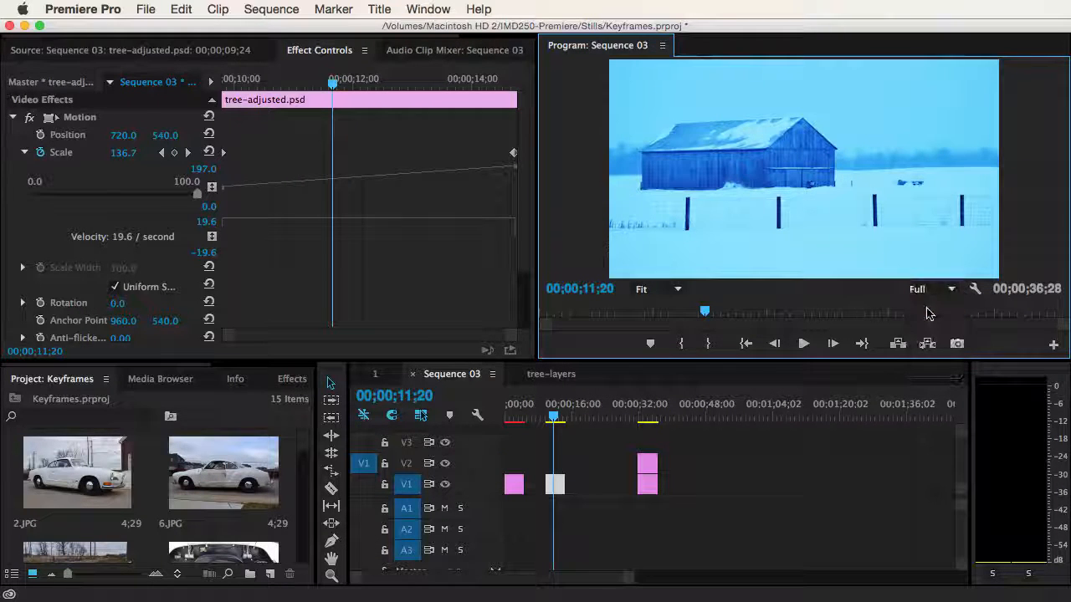
Return the playhead to the clip's first frame at 00;00;09;24 and collapse the Scale graph details
left_click_drag(298, 84, 224, 87)
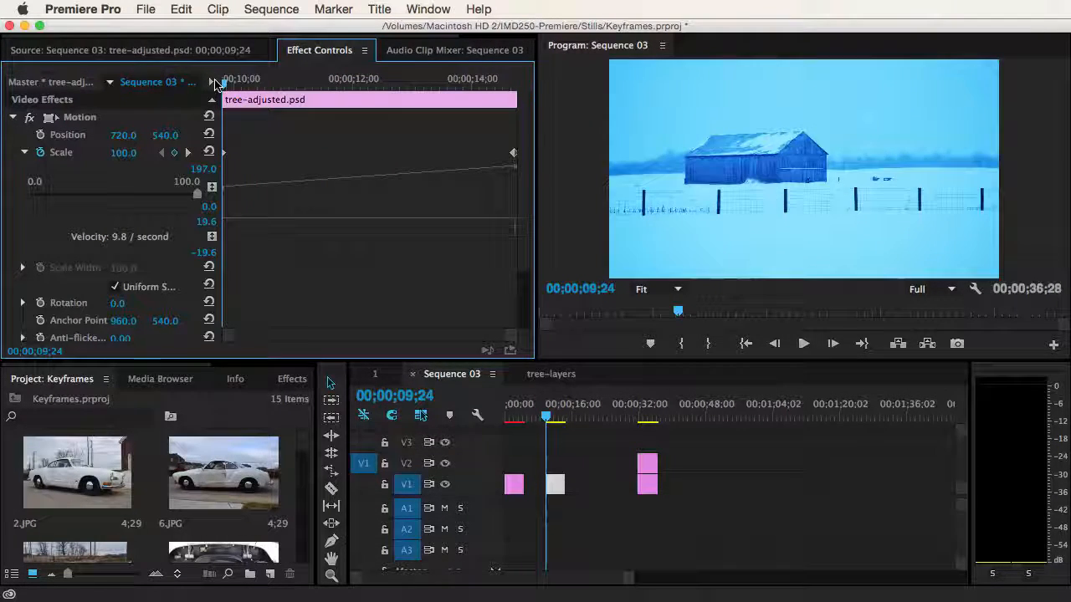
left_click(24, 152)
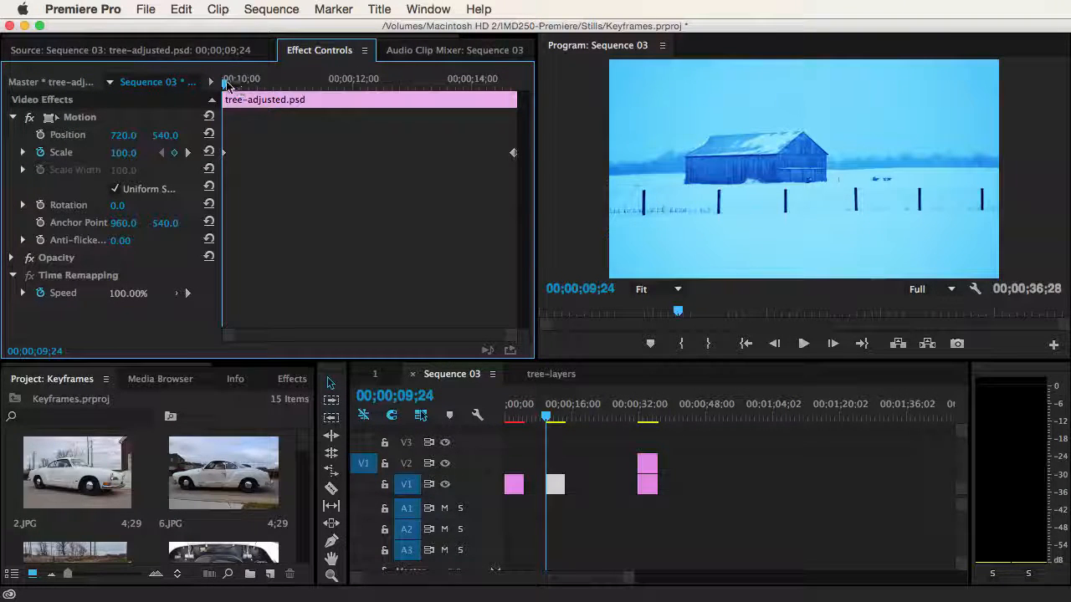
mouse_move(228, 84)
left_mouse_down()
mouse_move(268, 84)
mouse_move(223, 84)
left_mouse_up()
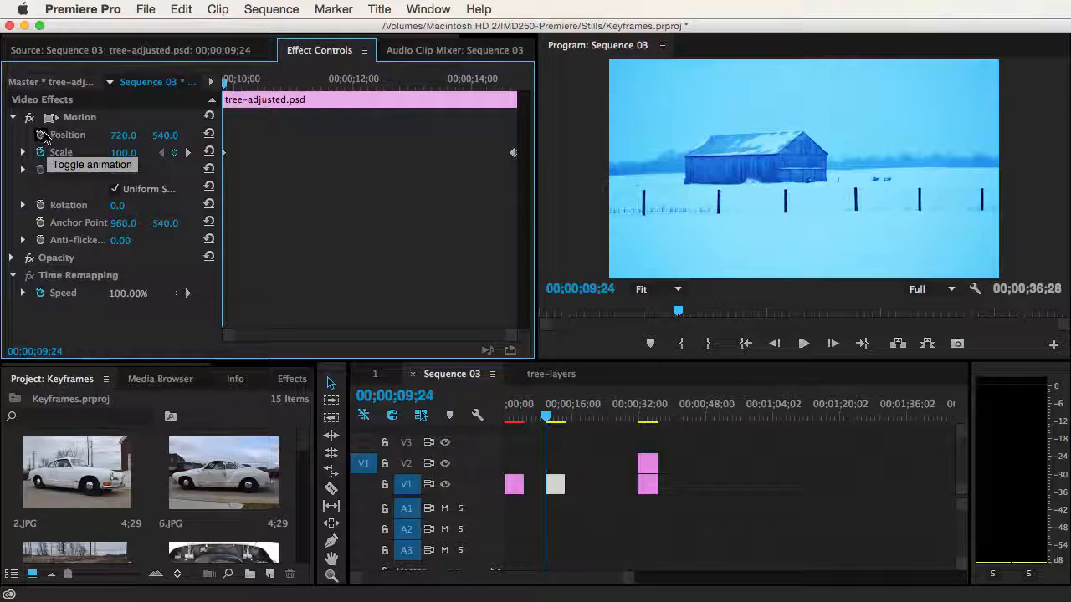
Keyframe the tree-adjusted.psd clip's horizontal Position from 720 at its first frame to 1179 at 00;00;14;22
left_click(40, 135)
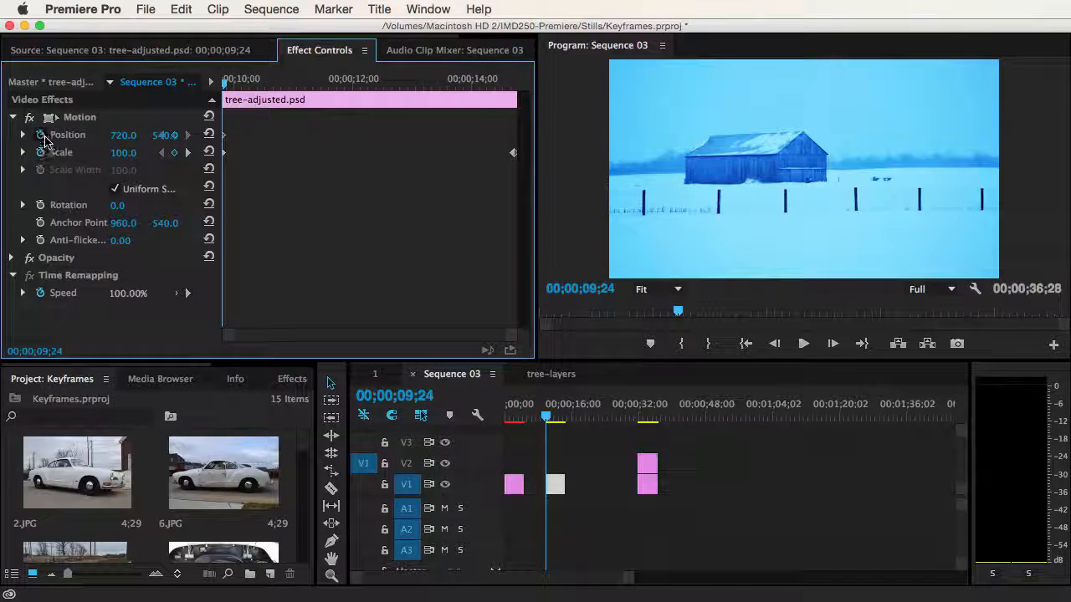
left_click(23, 136)
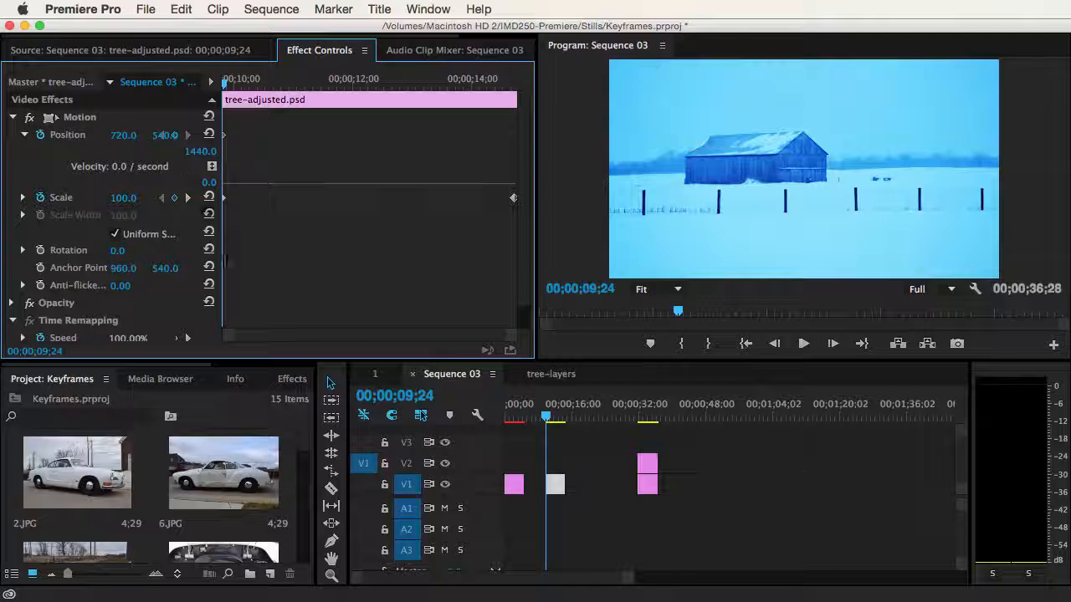
left_click_drag(222, 302, 277, 308)
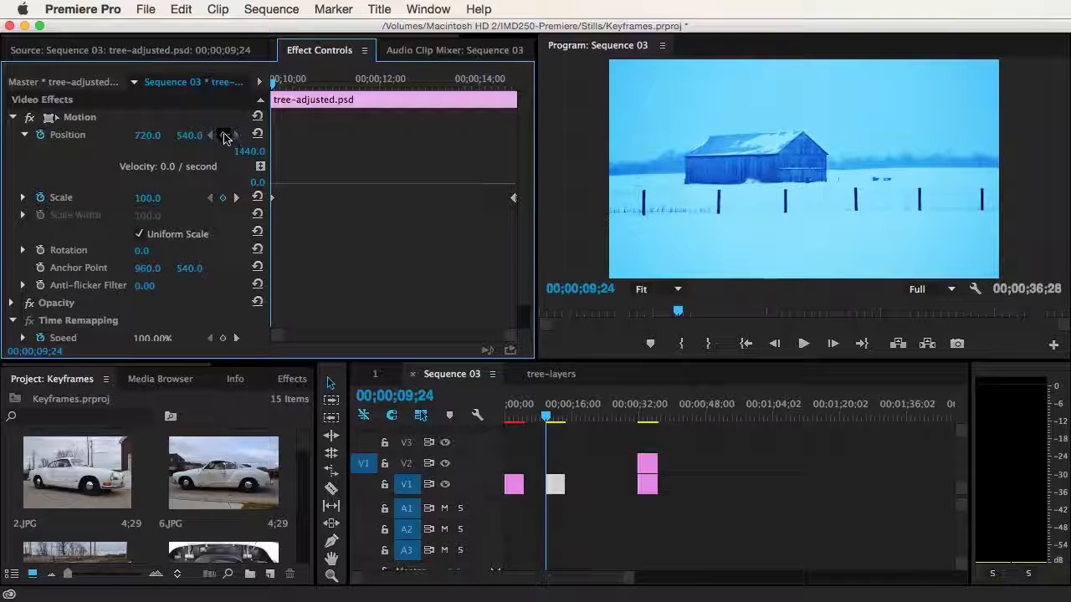
left_click_drag(274, 87, 519, 89)
left_click_drag(520, 88, 521, 89)
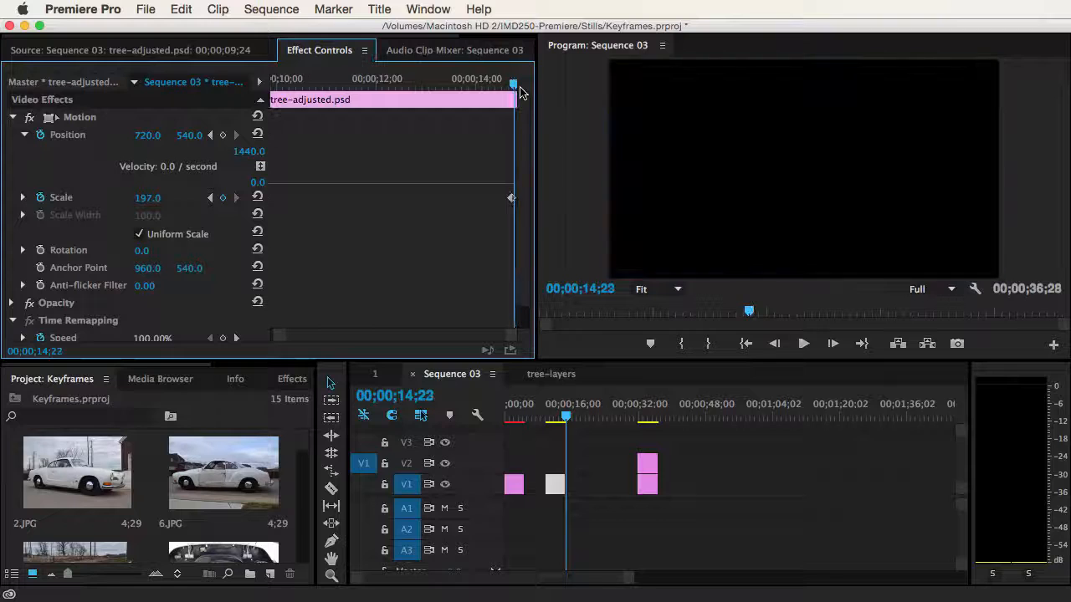
key("Left")
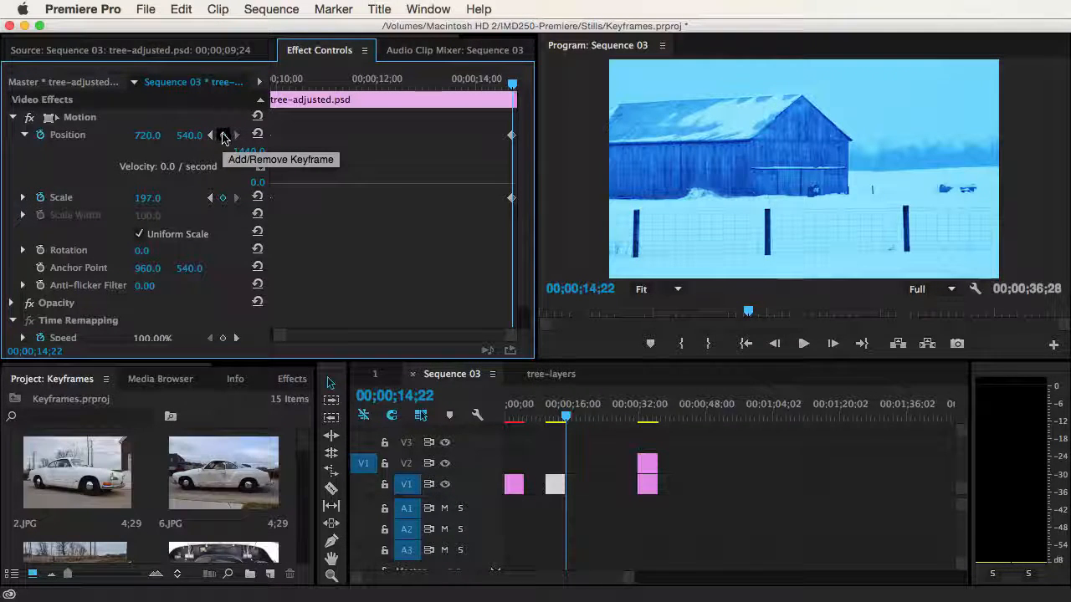
left_click_drag(148, 135, 224, 135)
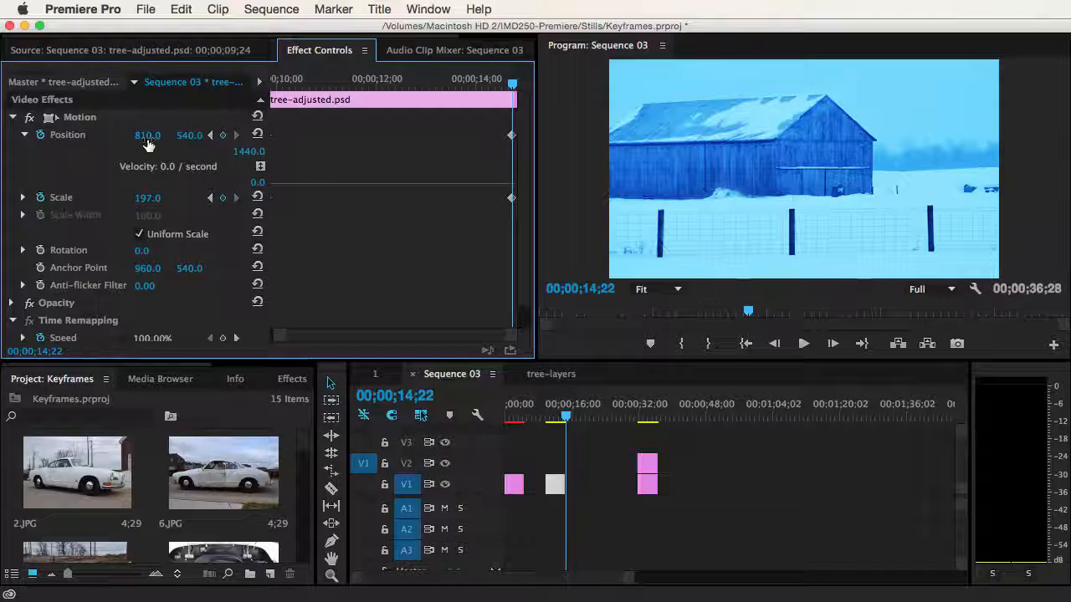
left_click_drag(146, 135, 487, 136)
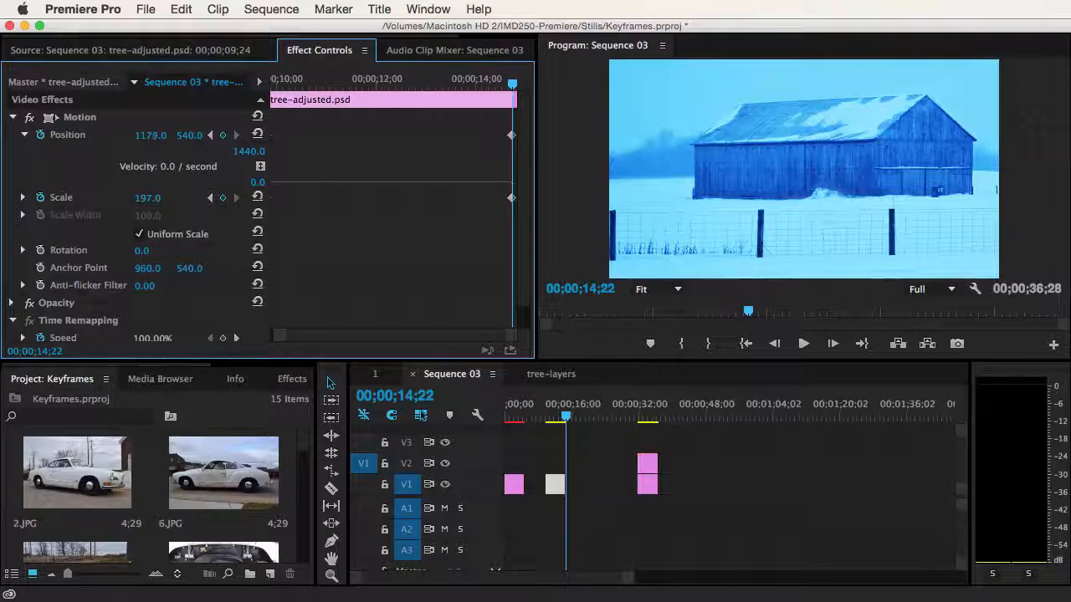
Play the tree-adjusted.psd clip from its start to review the combined zoom and horizontal movement, stopping at 00;00;13;20
left_click(565, 413)
key("Up")
key("space")
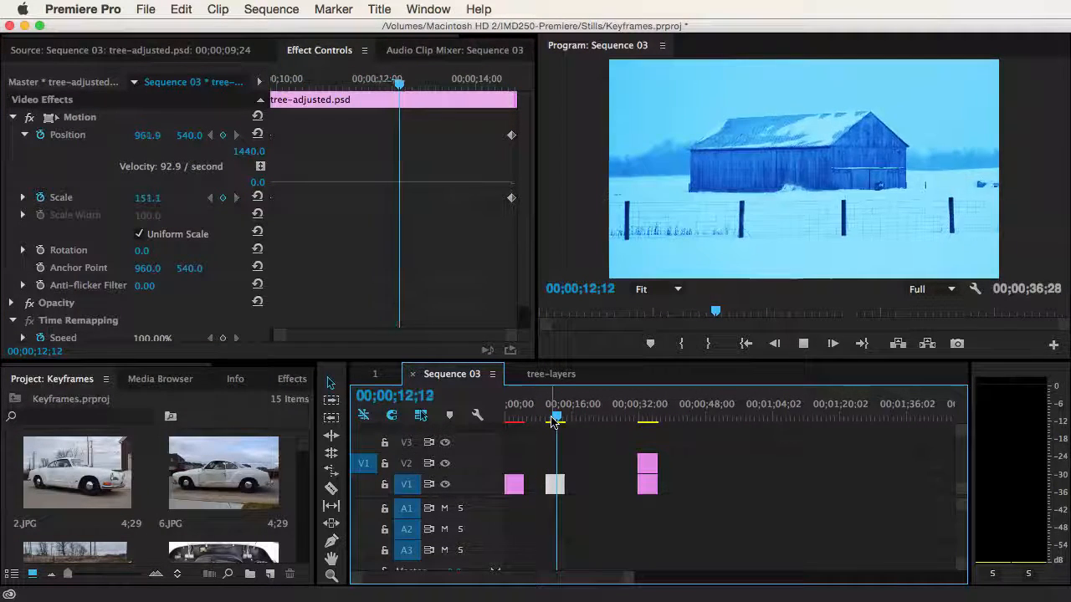
key("space")
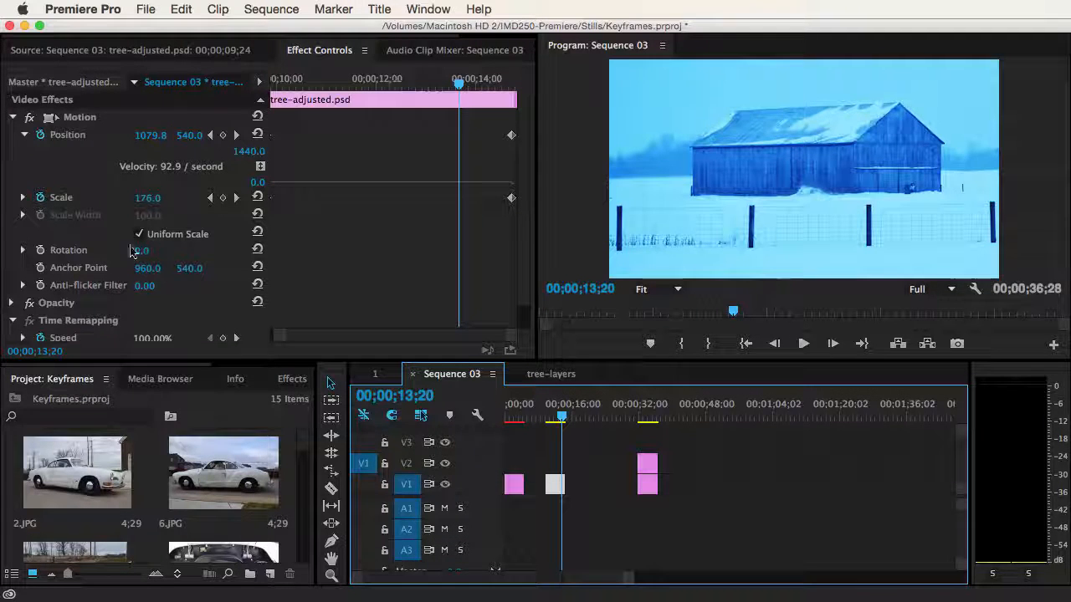
Collapse the Position details and keyframe the clip's Rotation from 0 at 00;00;09;24 to 8.1° at 00;00;14;22
left_click(24, 135)
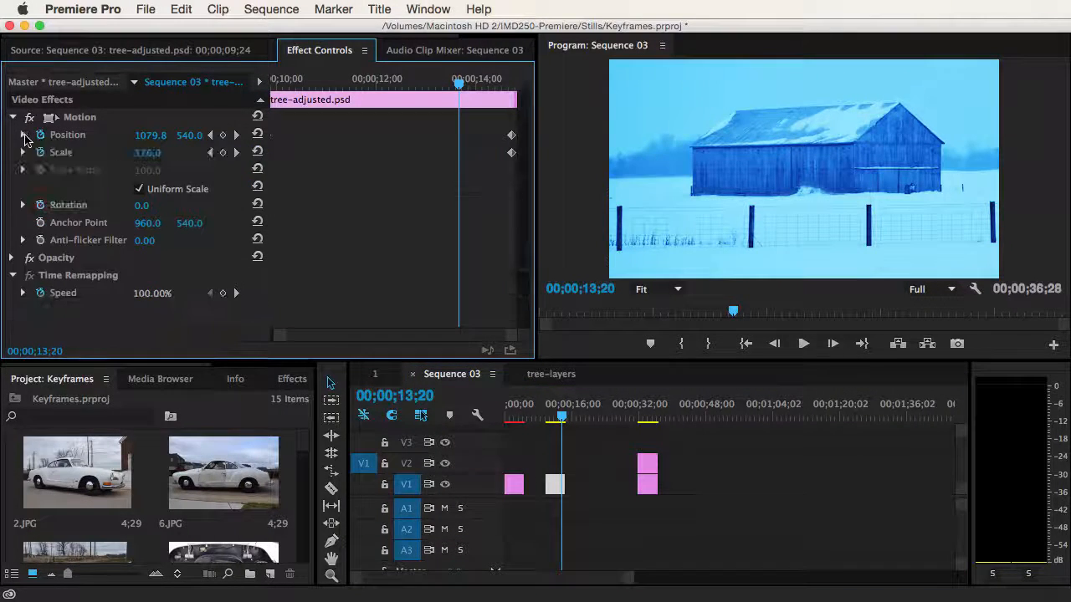
left_click(24, 205)
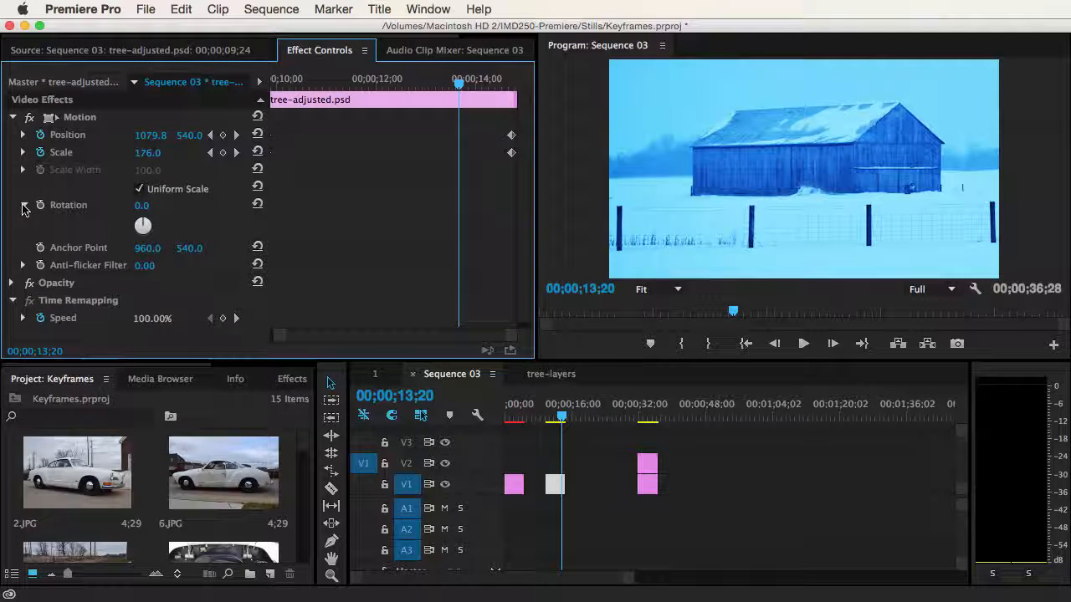
left_click(40, 206)
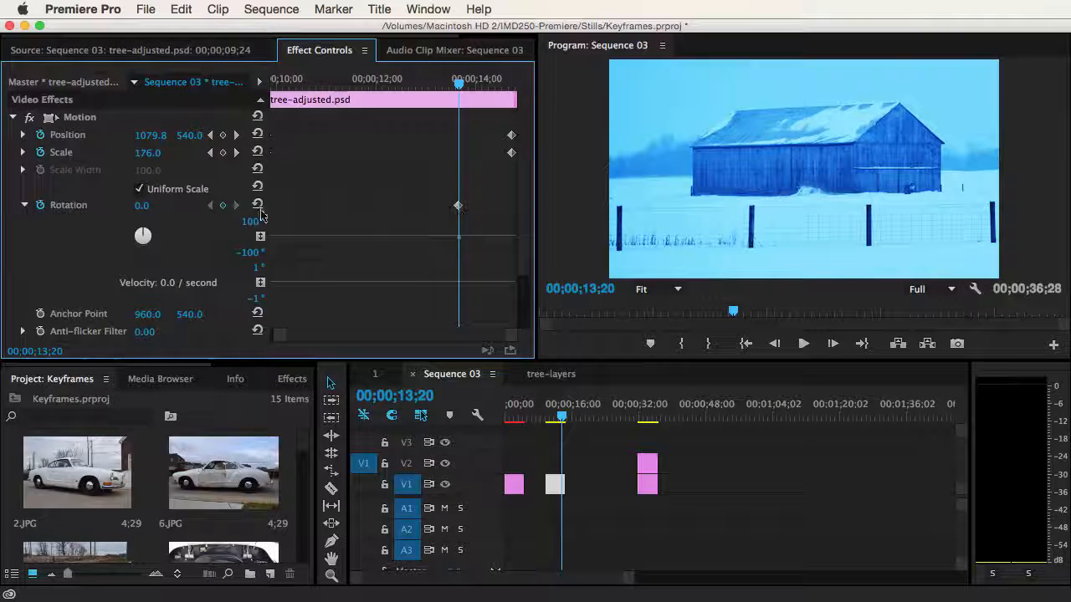
left_click(224, 207)
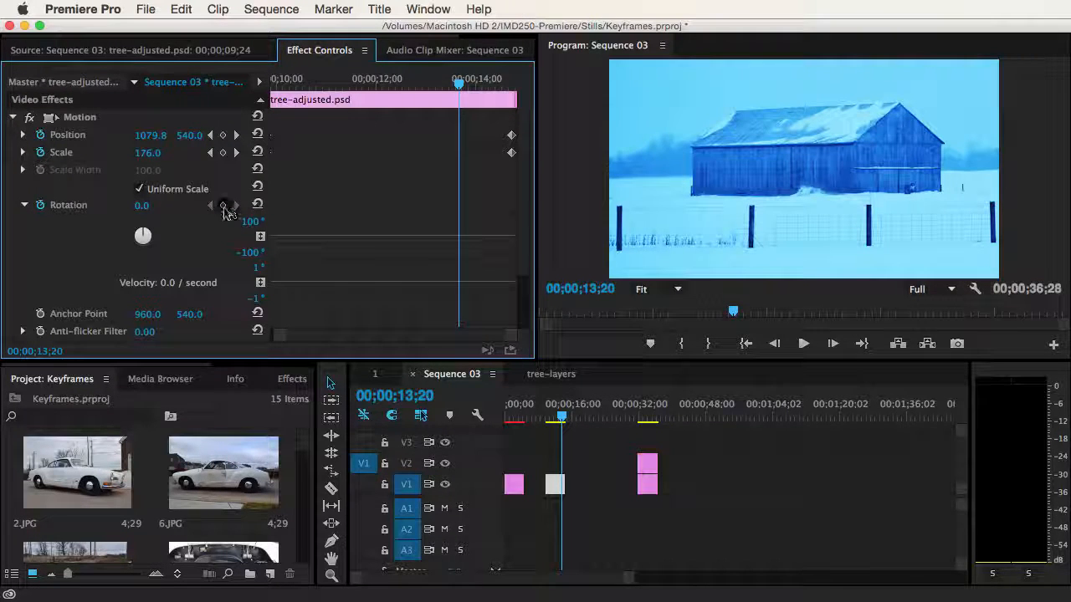
left_click_drag(457, 82, 248, 92)
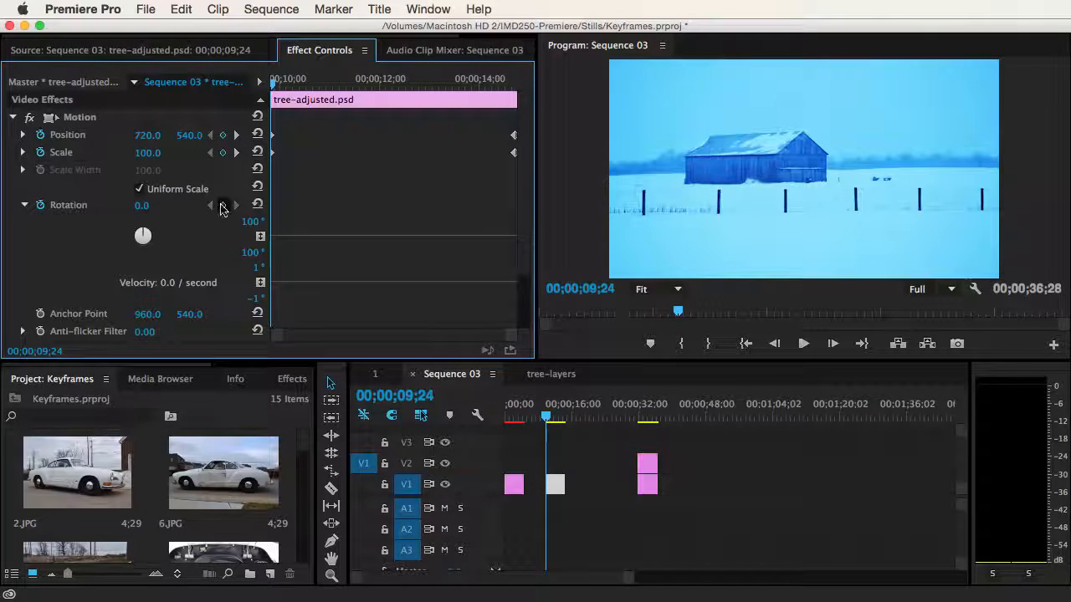
left_click_drag(274, 84, 514, 95)
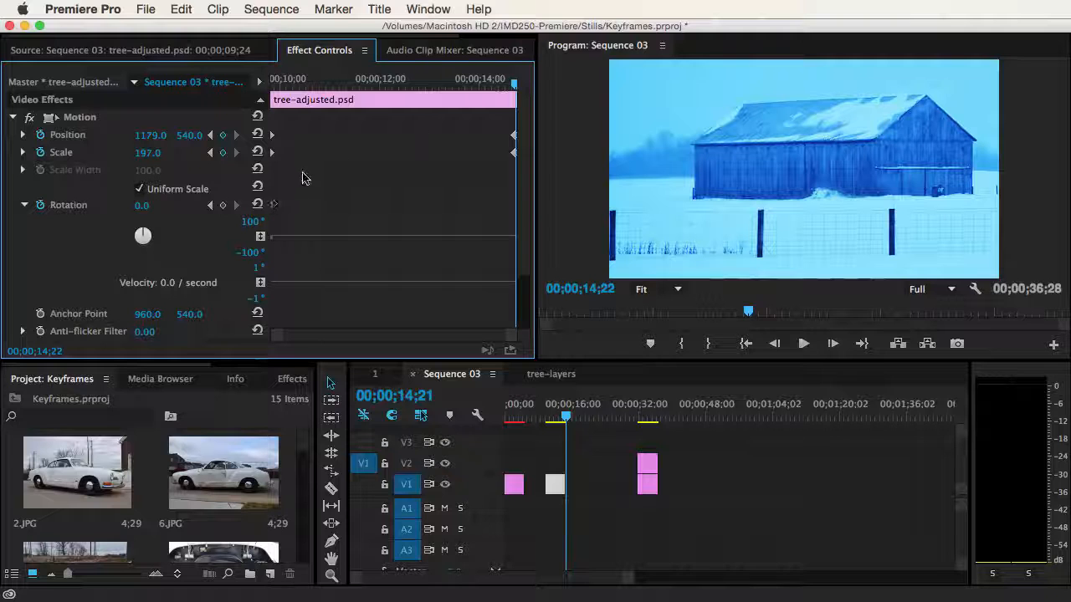
left_click(222, 206)
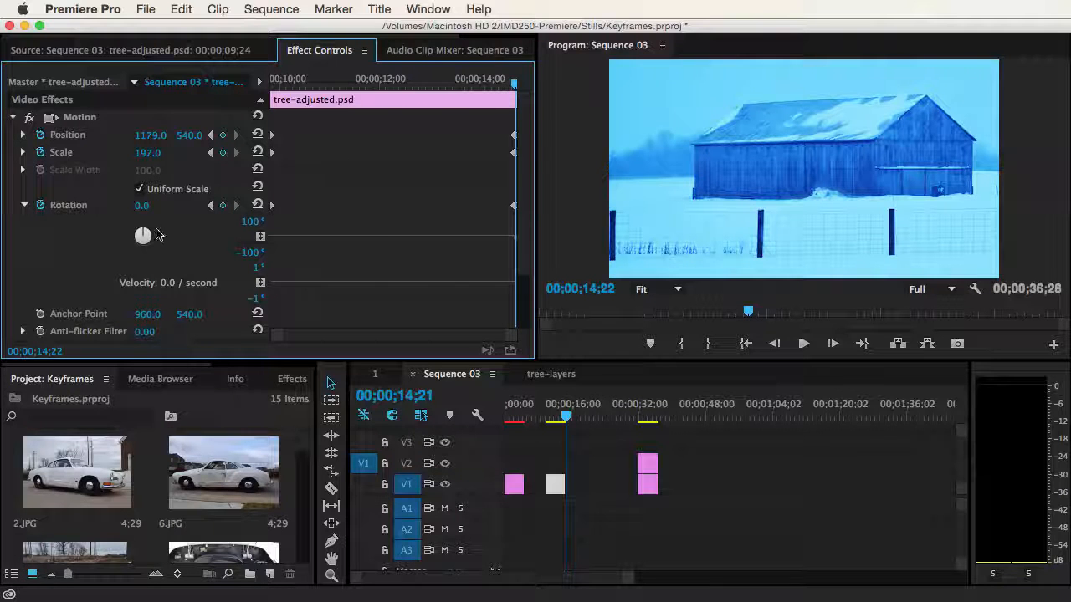
left_click_drag(144, 237, 143, 236)
Play the clip from its first frame to review the rotation, and return the playhead to 00;00;09;24
left_click(545, 418)
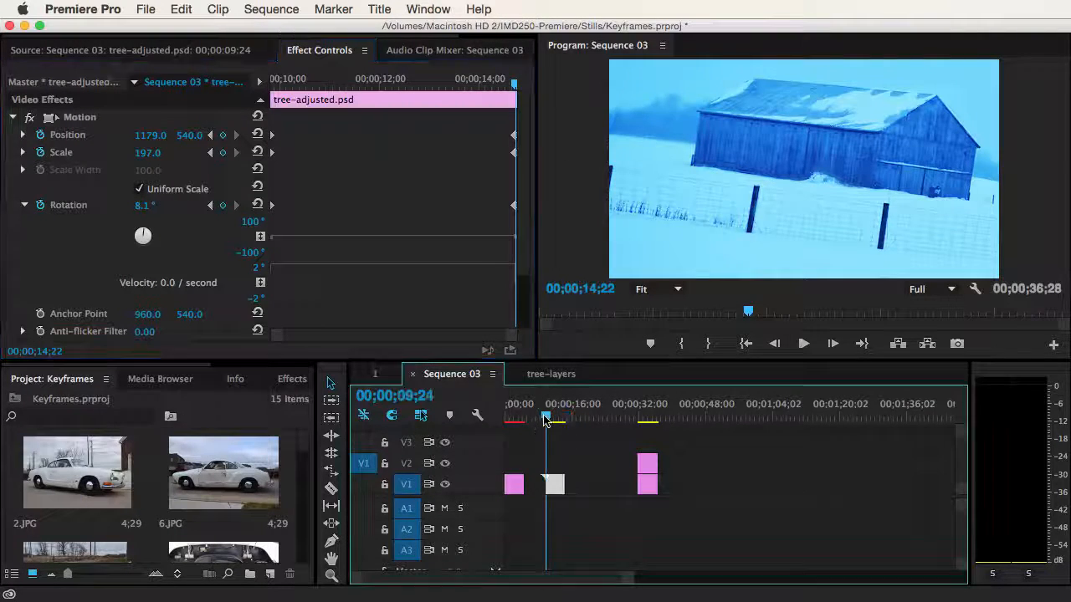
key("space")
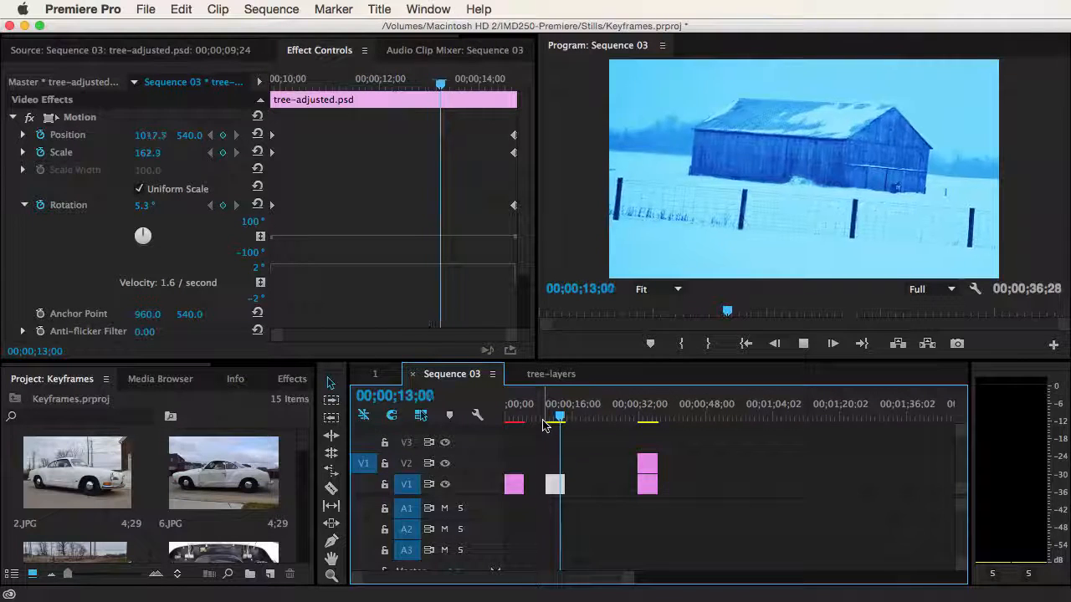
key("space")
mouse_move(542, 425)
left_mouse_down()
mouse_move(562, 423)
mouse_move(550, 422)
left_mouse_up()
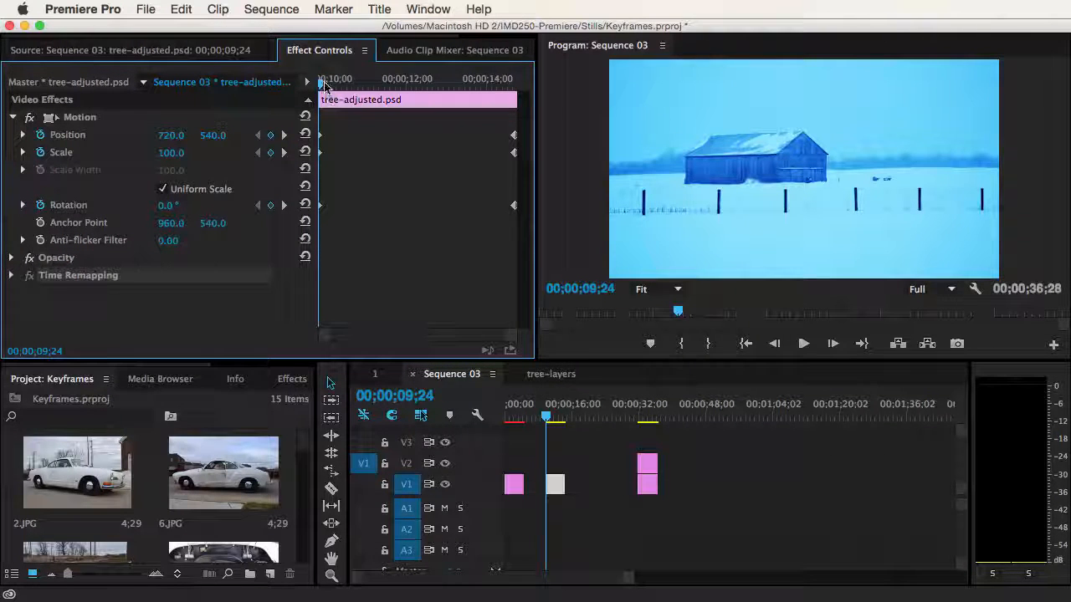
Scrub to 00;00;10;14 and jump back and forth between the first and last Position keyframes, ending at the first
left_click_drag(322, 82, 343, 81)
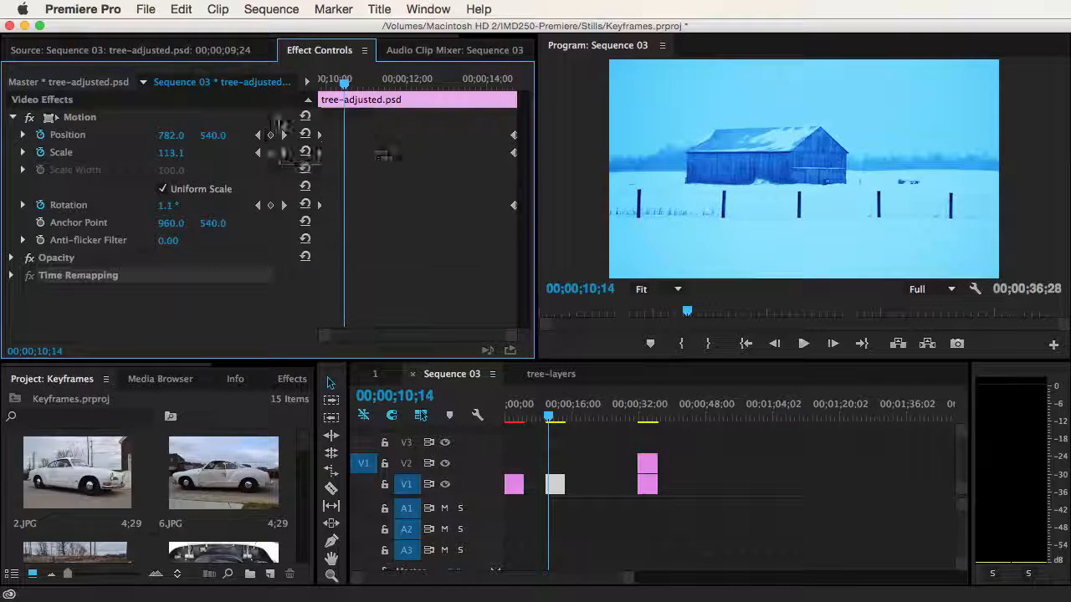
left_click(283, 135)
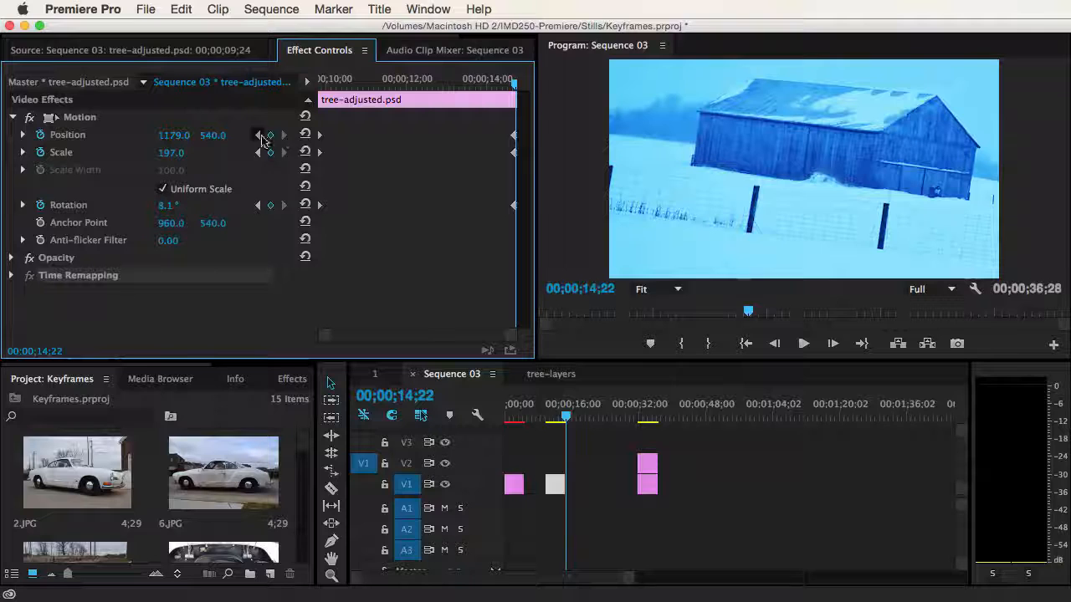
left_click(259, 136)
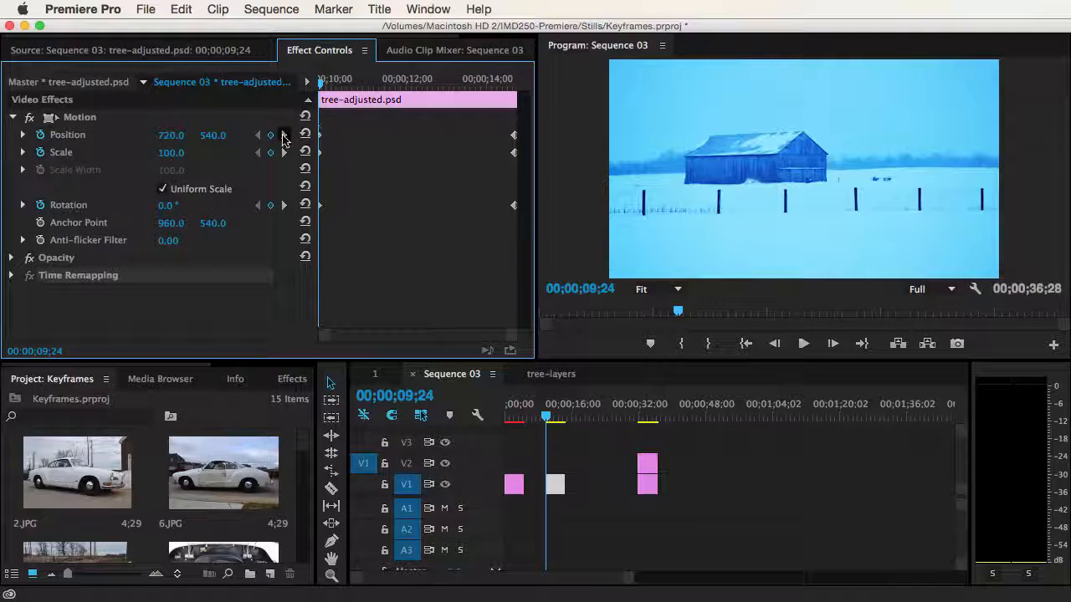
left_click(284, 136)
left_click(258, 136)
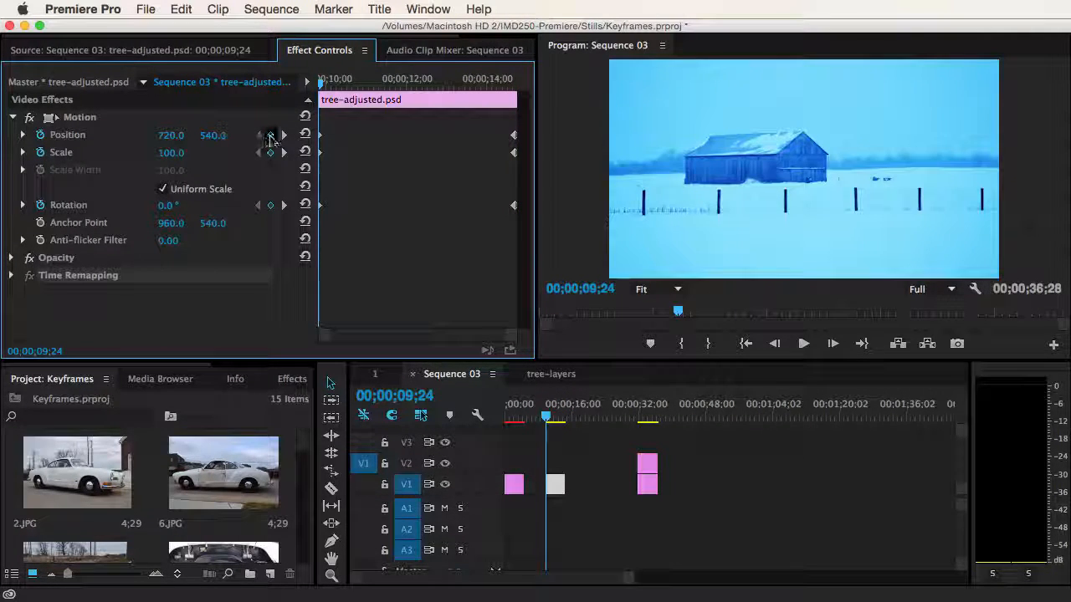
Remove the Position keyframe at the clip's first frame and undo the removal
left_click(273, 138)
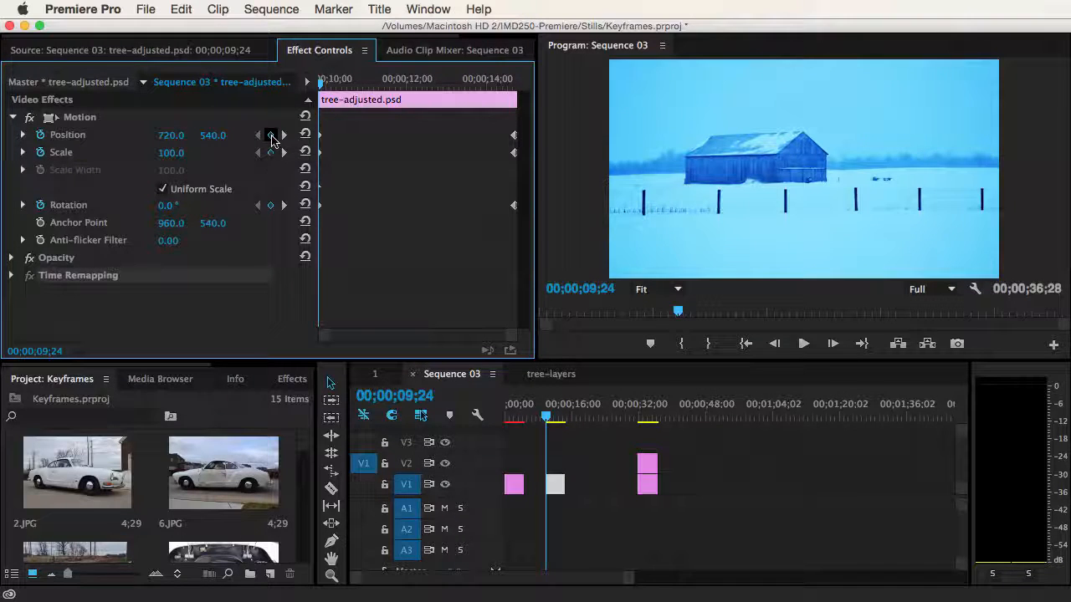
left_click(178, 12)
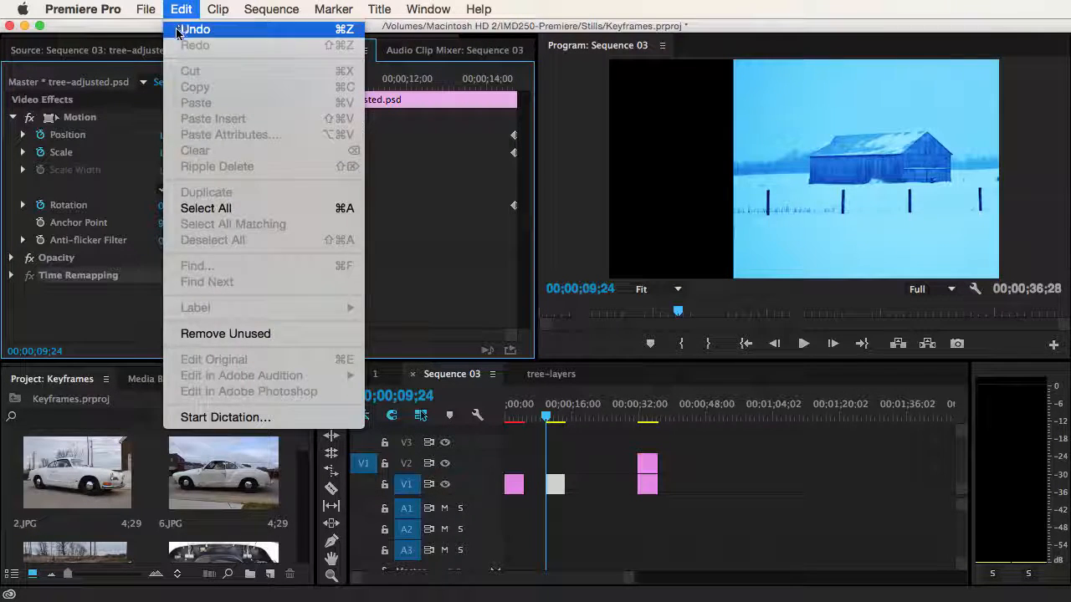
left_click(195, 29)
Add a Position keyframe at 00;00;10;15 and remove it again
left_click_drag(327, 87, 349, 90)
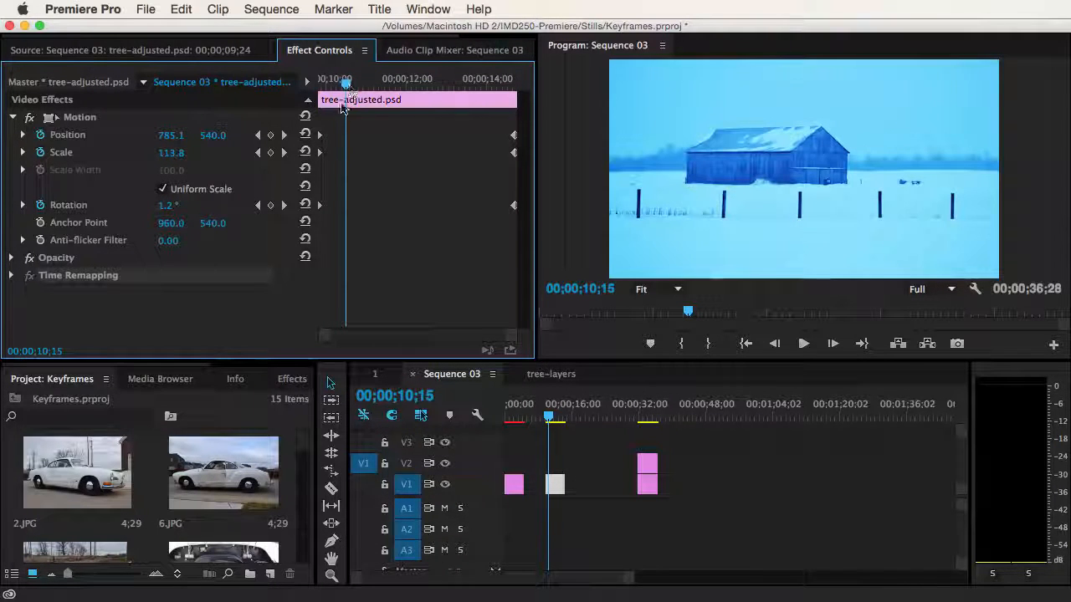
left_click(271, 134)
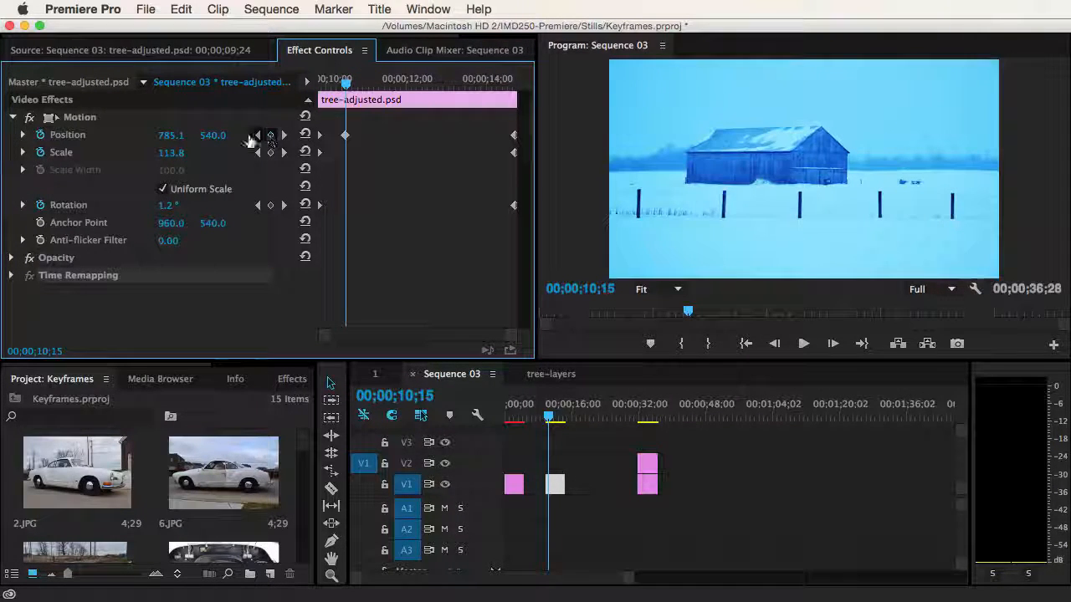
left_click(271, 135)
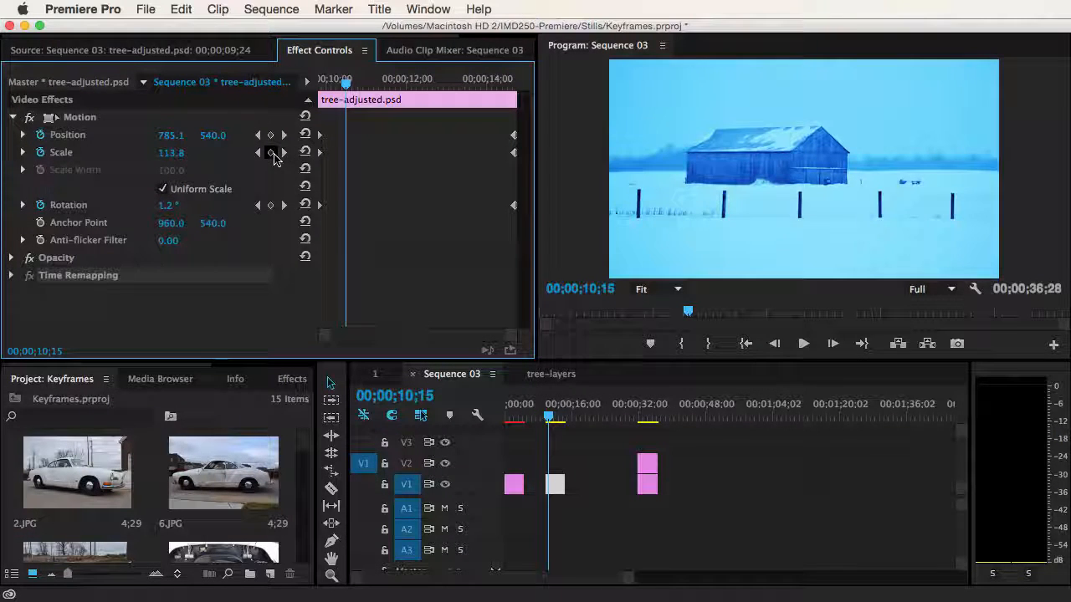
Add a Scale keyframe at 00;00;10;15 with an enlarged value and another at 00;00;11;06 reduced to 64.1
left_click(271, 152)
left_click_drag(175, 155, 254, 156)
left_click_drag(345, 84, 374, 85)
left_click(270, 152)
left_click_drag(171, 156, 53, 156)
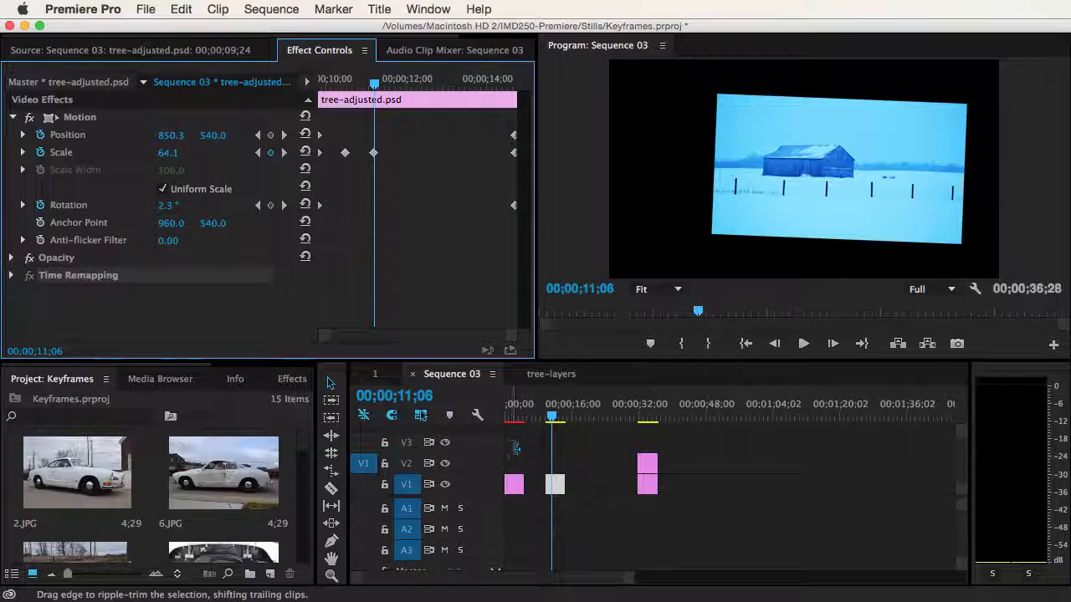
Play the clip from its first frame to review the motion with the added Scale keyframes
left_click(544, 418)
key("space")
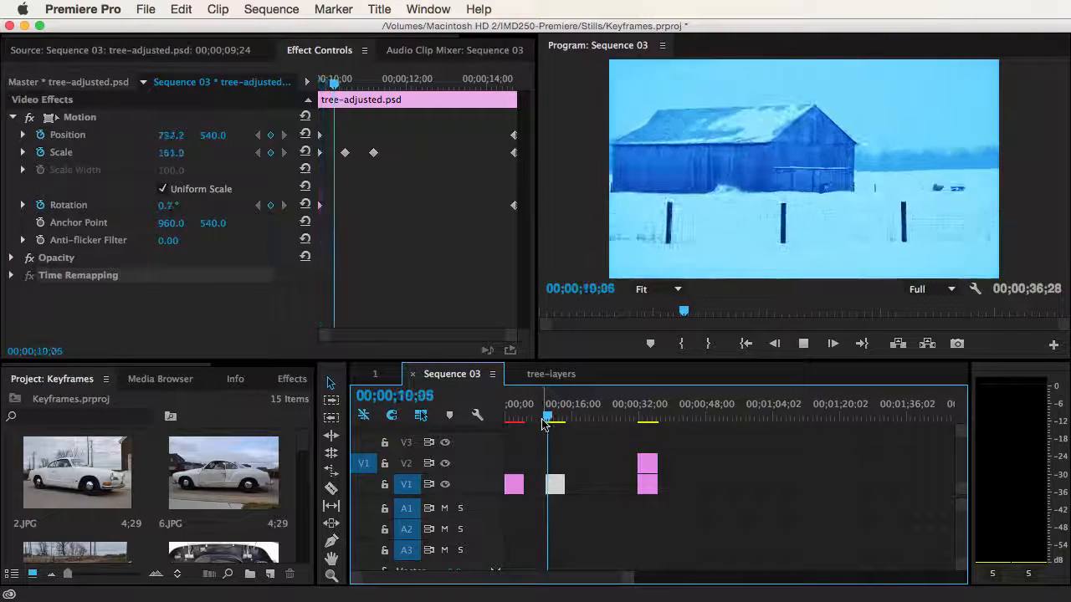
key("space")
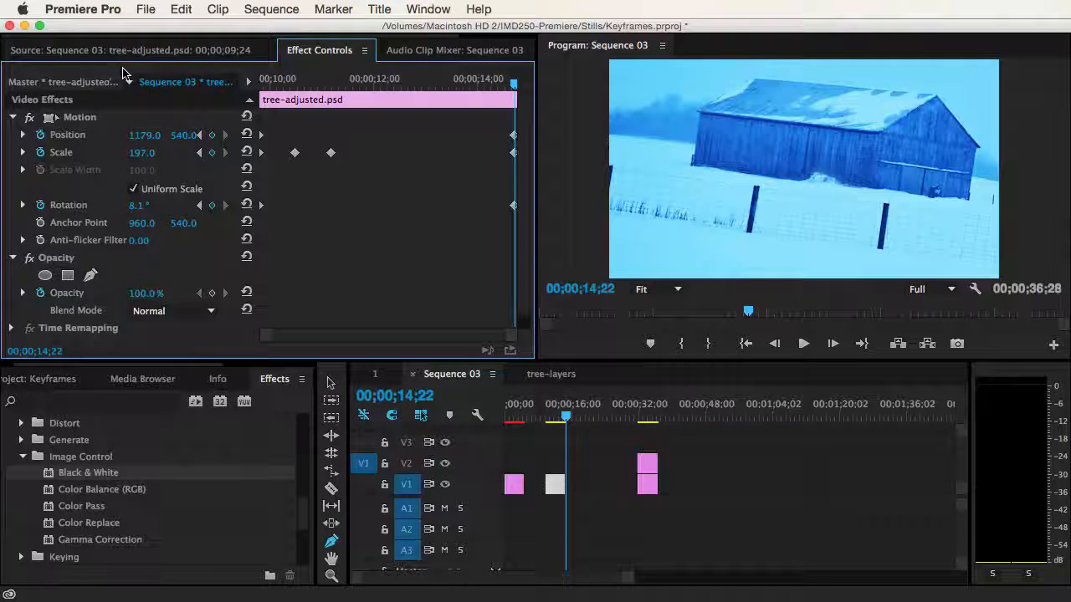
Open the tree-layers bin in the Keyframes project and browse its Photoshop layer items
scroll(57, 414, "down", 1)
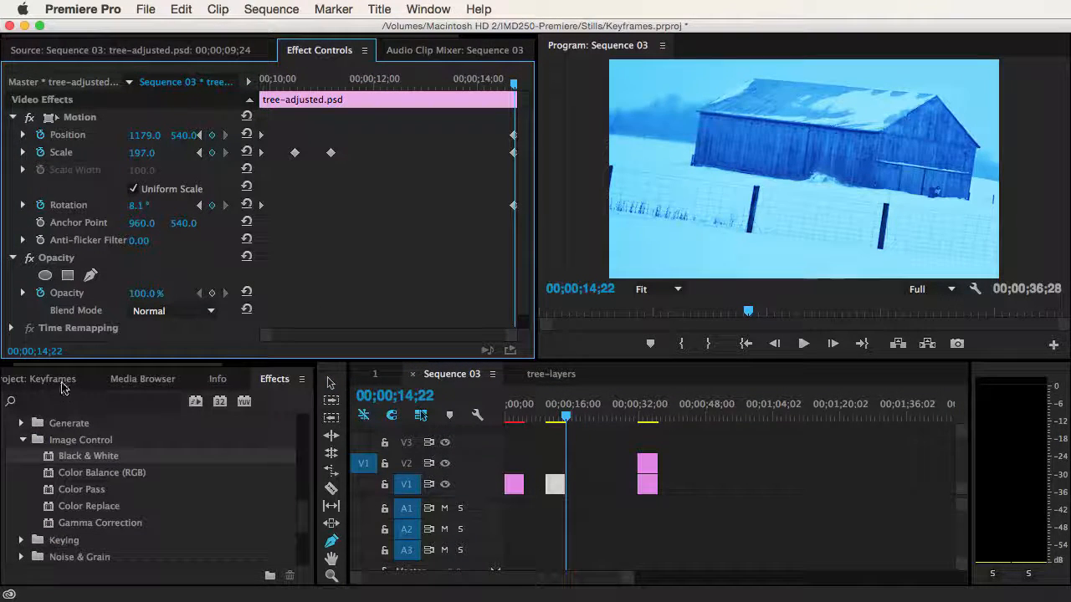
left_click(52, 379)
scroll(166, 462, "down", 6)
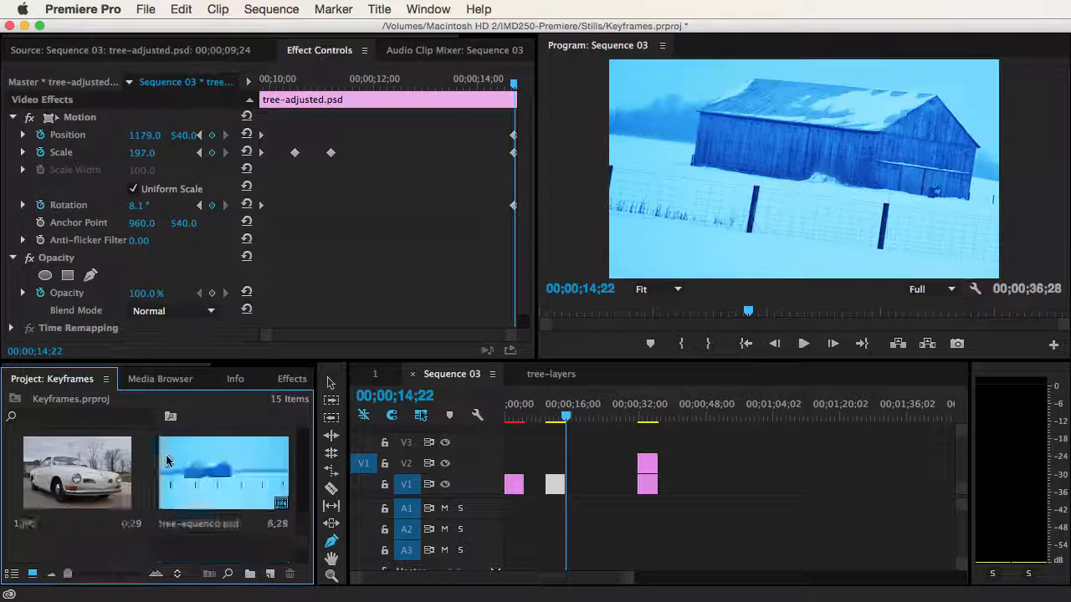
double_click(95, 507)
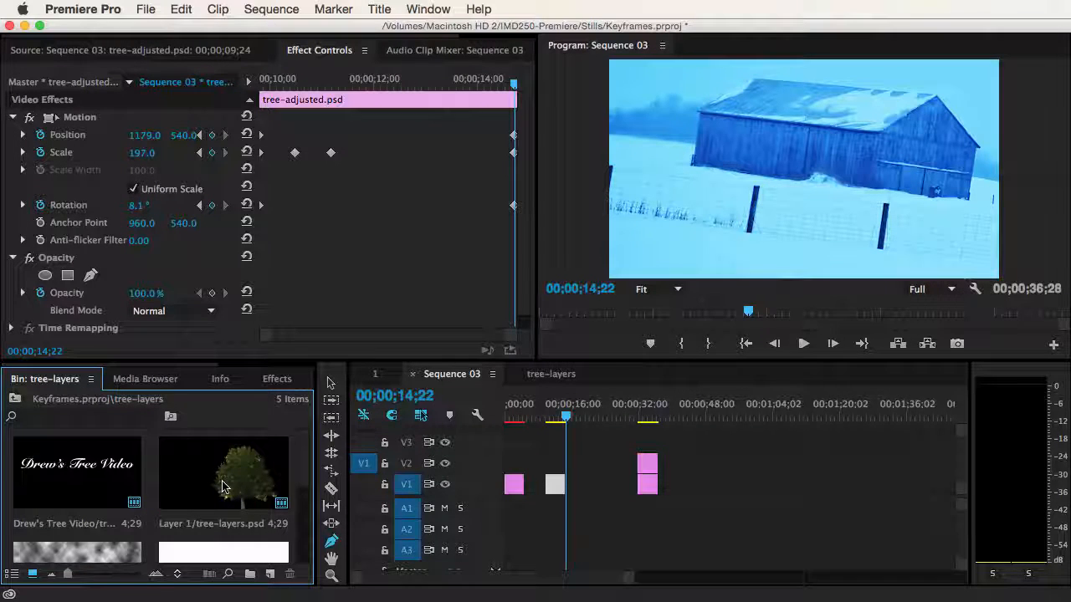
scroll(222, 487, "down", 2)
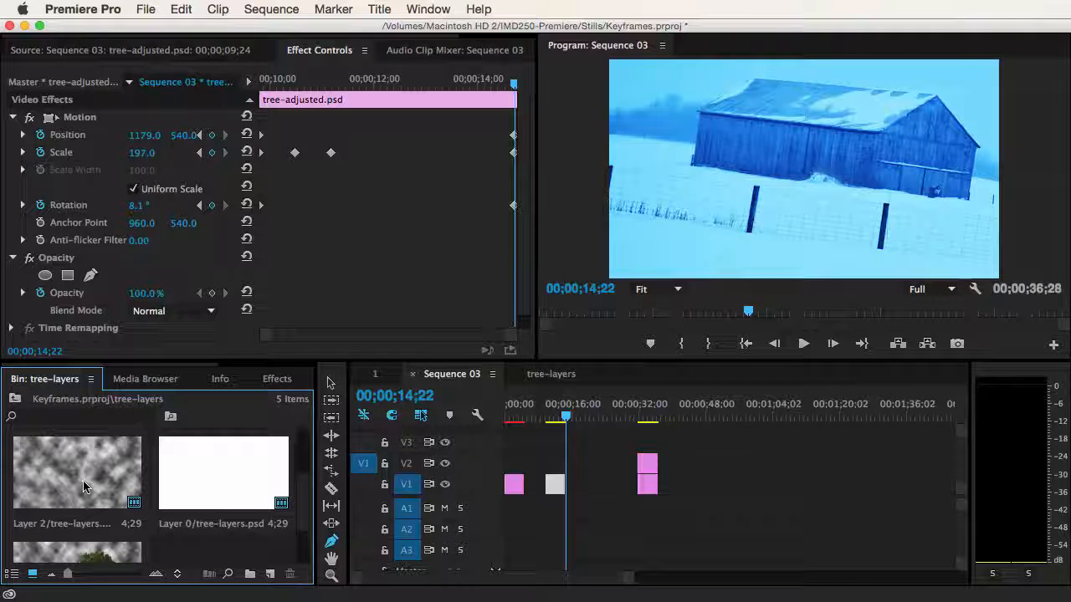
Place the Layer 2 cloud still on track V2 at about 00;00;50;22 and the Layer 1 tree still directly above it on V3
scroll(86, 487, "up", 2)
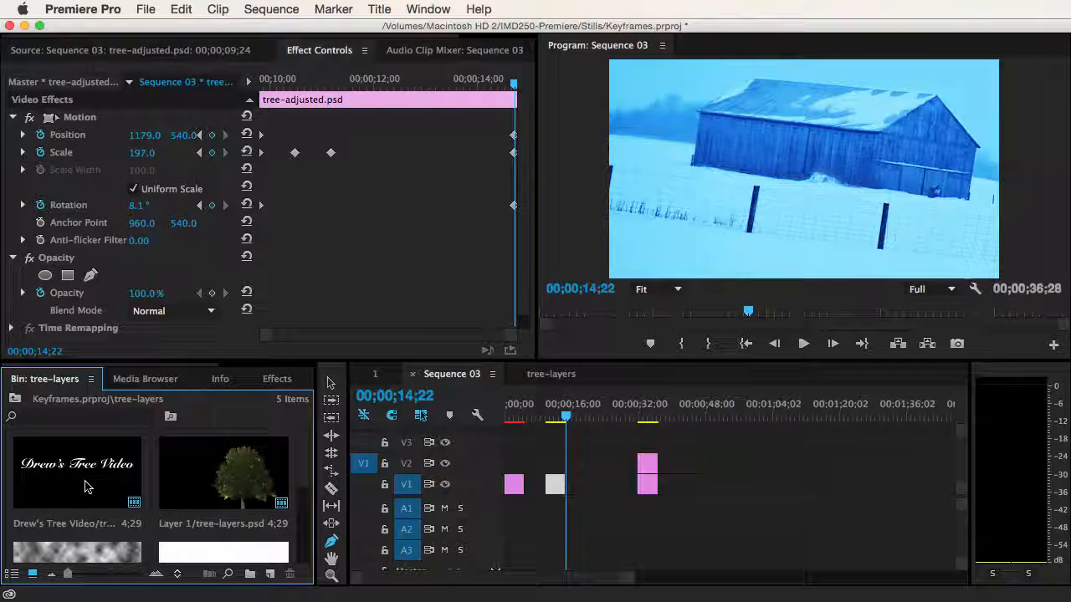
scroll(85, 487, "down", 3)
scroll(109, 487, "down", 2)
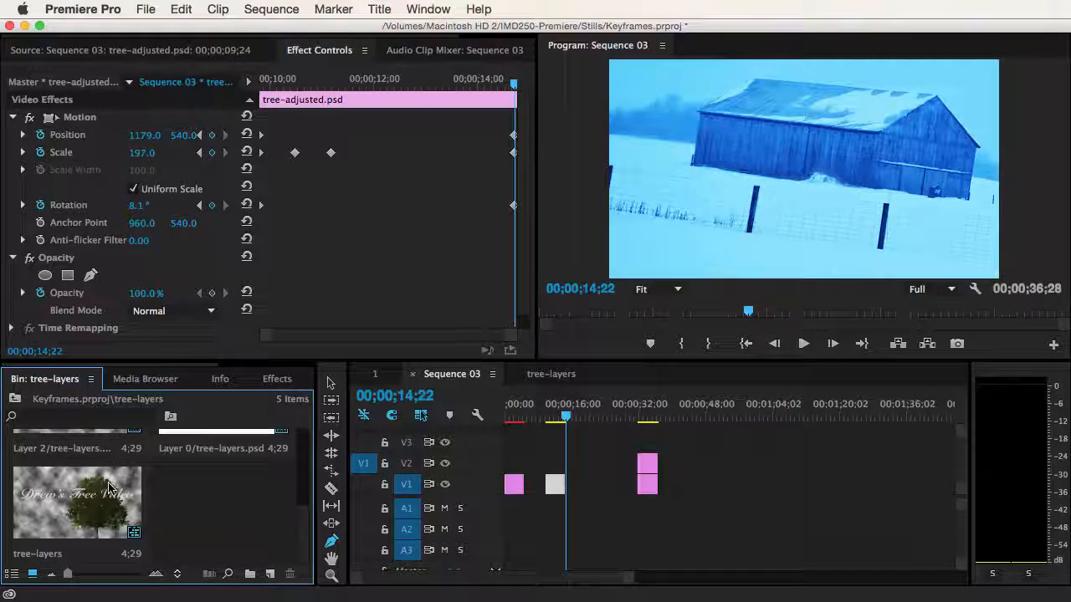
scroll(110, 489, "up", 2)
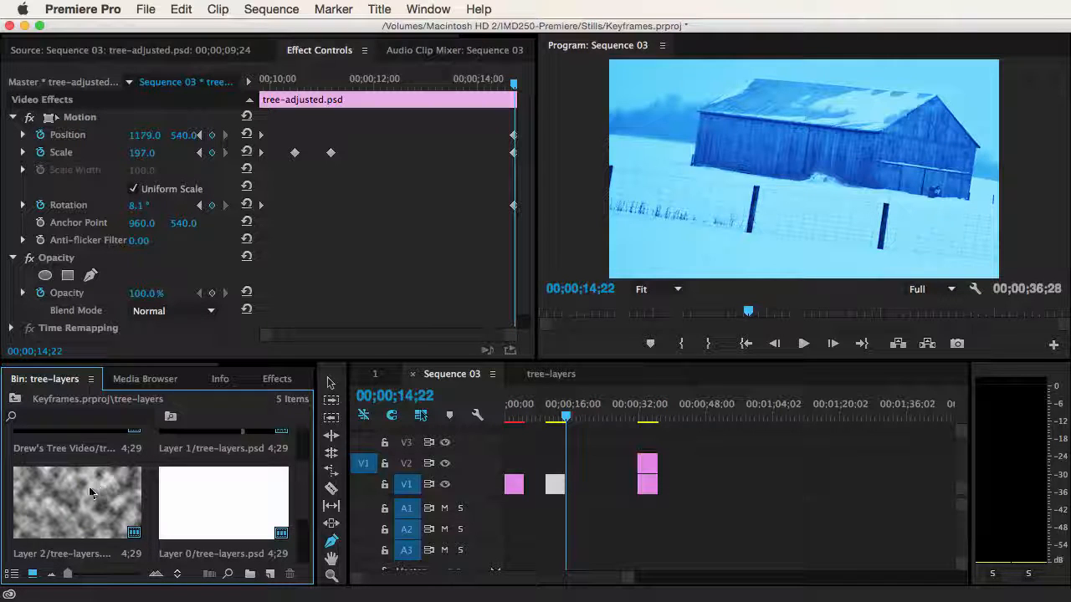
left_click_drag(92, 492, 717, 466)
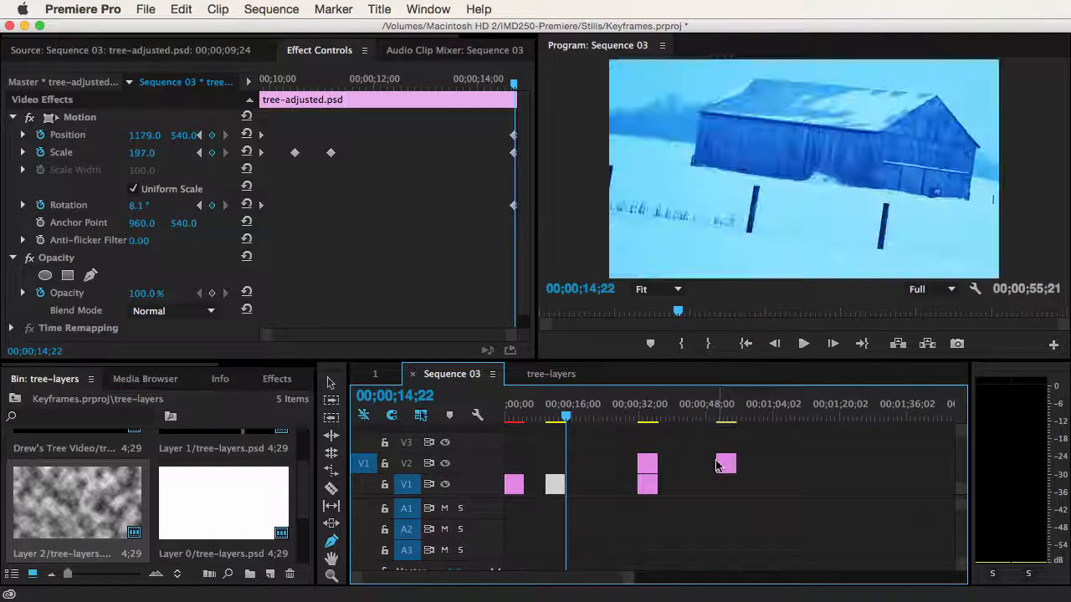
scroll(238, 513, "up", 2)
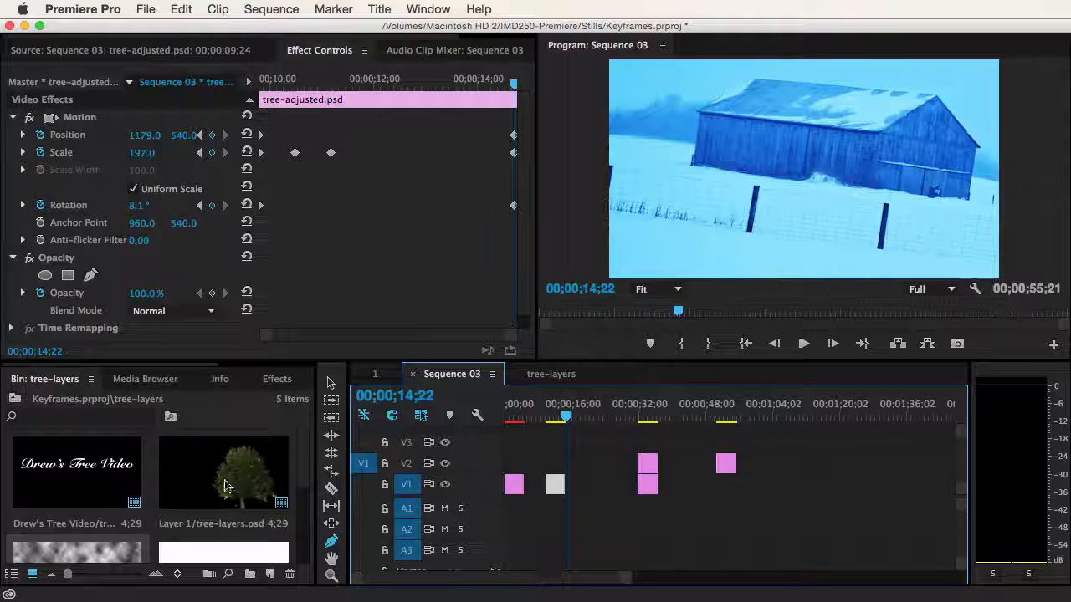
left_click_drag(224, 485, 726, 452)
Play the stacked tree and cloud clips from near their start to check the unanimated composite
left_click_drag(634, 577, 598, 579)
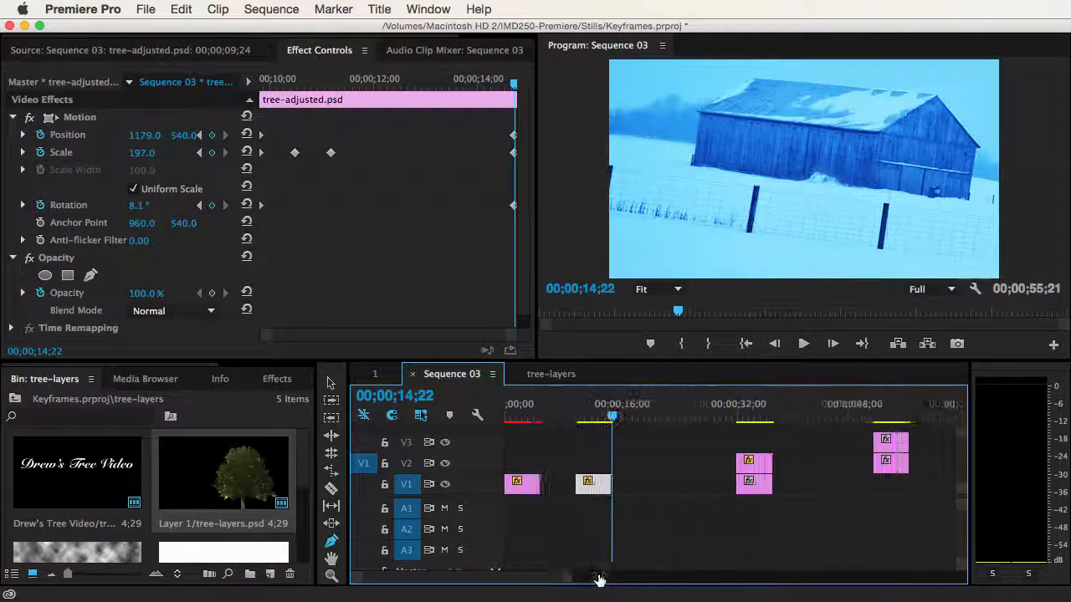
scroll(650, 538, "down", 6)
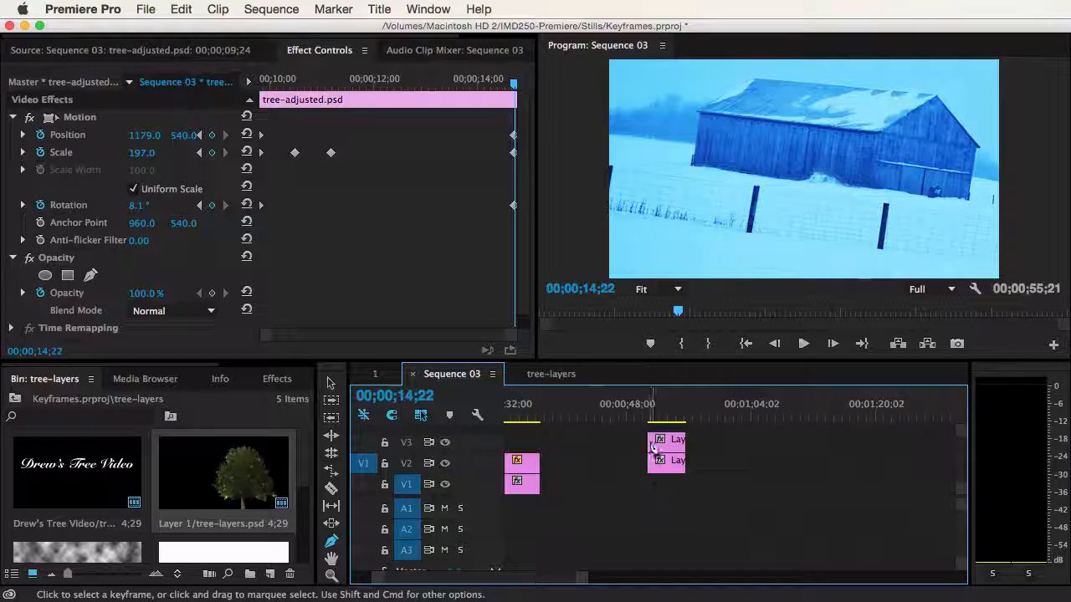
left_click(652, 417)
key("space")
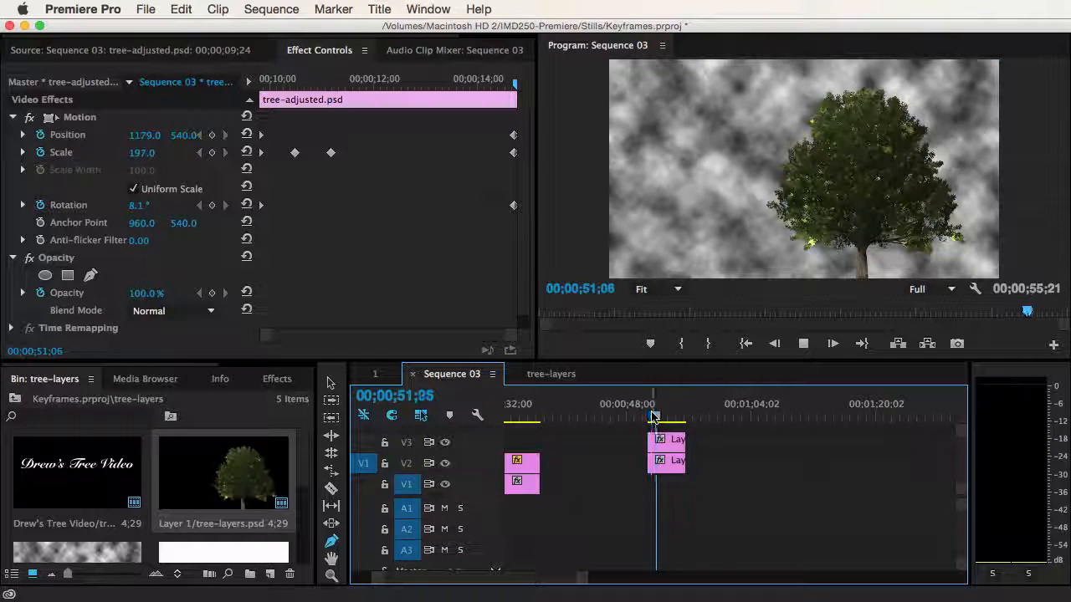
key("space")
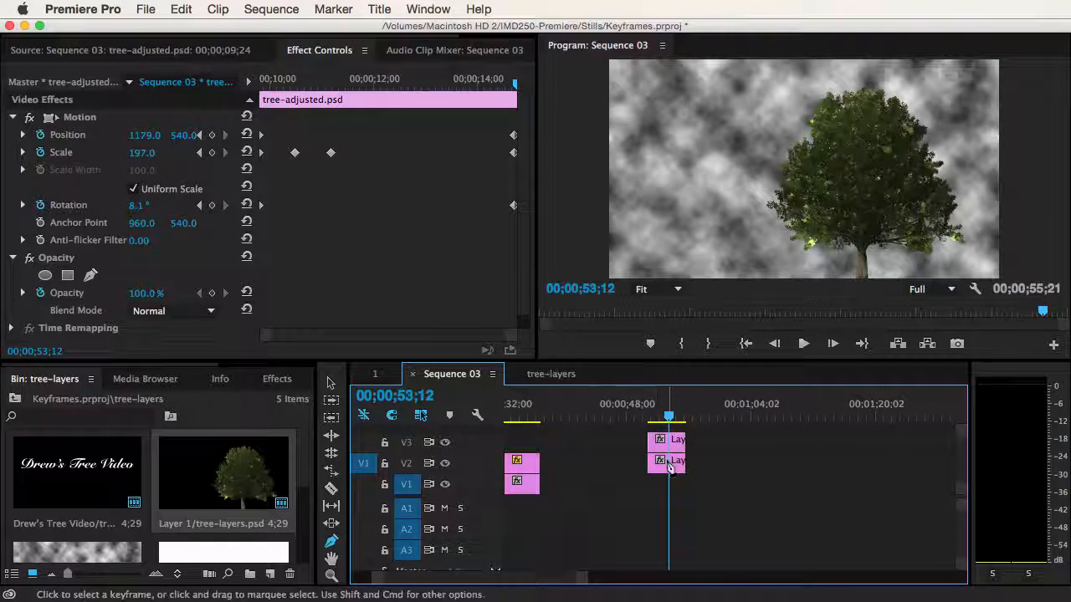
Animate the Scale of the Layer 2 cloud clip from 100.0 at 00;00;50;23 to 155.0 at 00;00;55;20 with keyframes
left_click(669, 467)
left_click(331, 386)
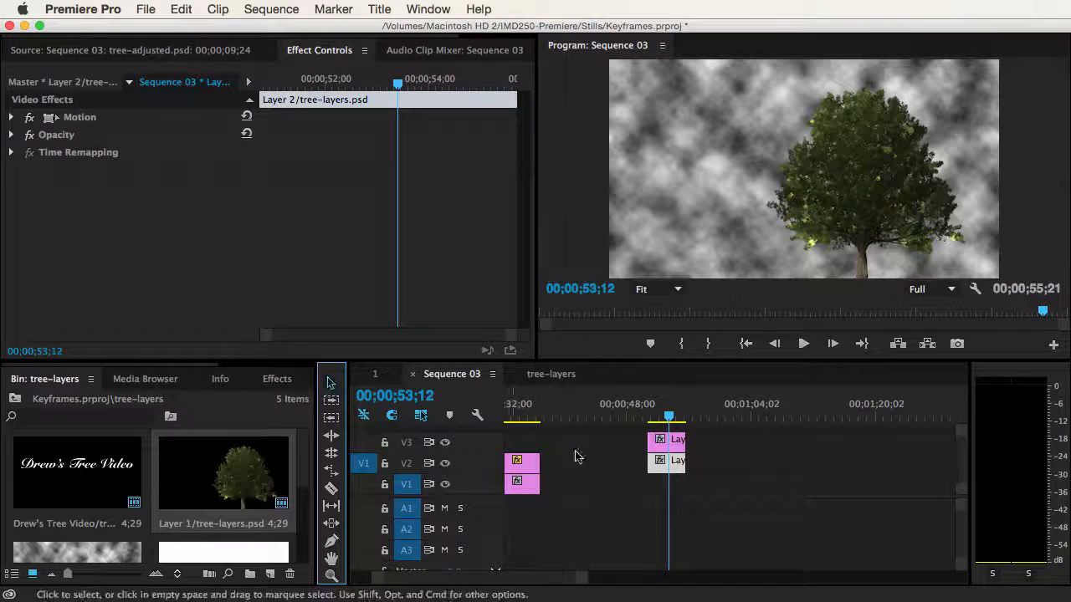
double_click(669, 460)
left_click(339, 52)
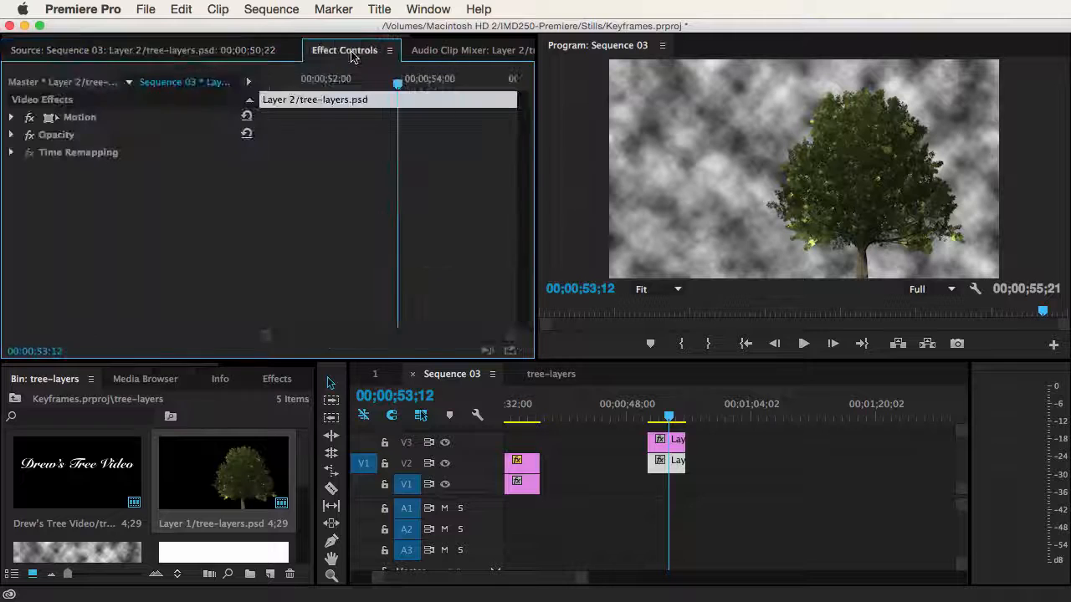
left_click(12, 118)
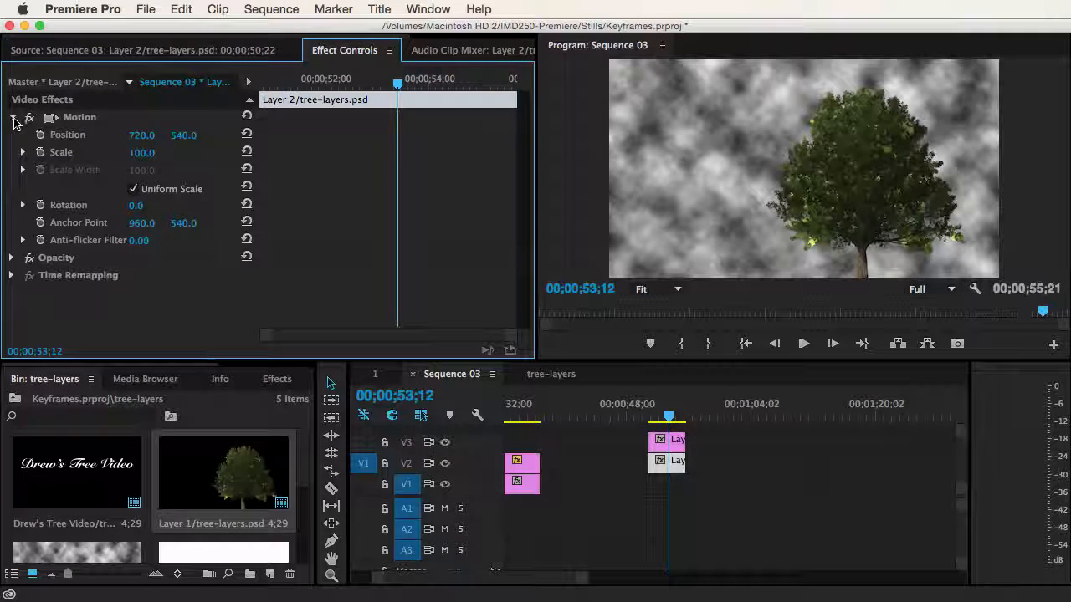
left_click_drag(398, 83, 260, 87)
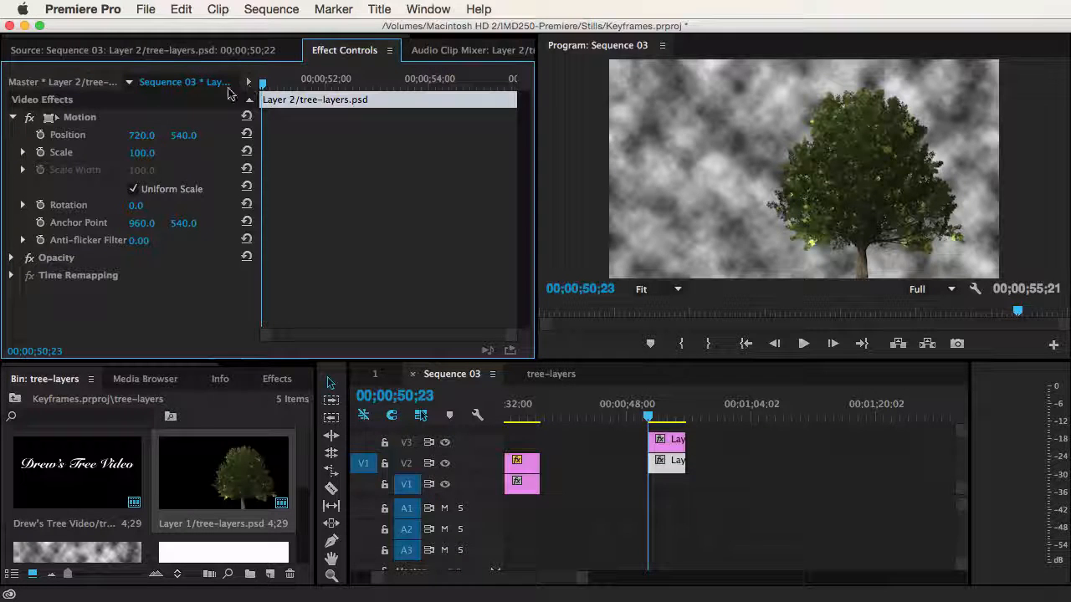
left_click_drag(286, 79, 535, 91)
key("Left")
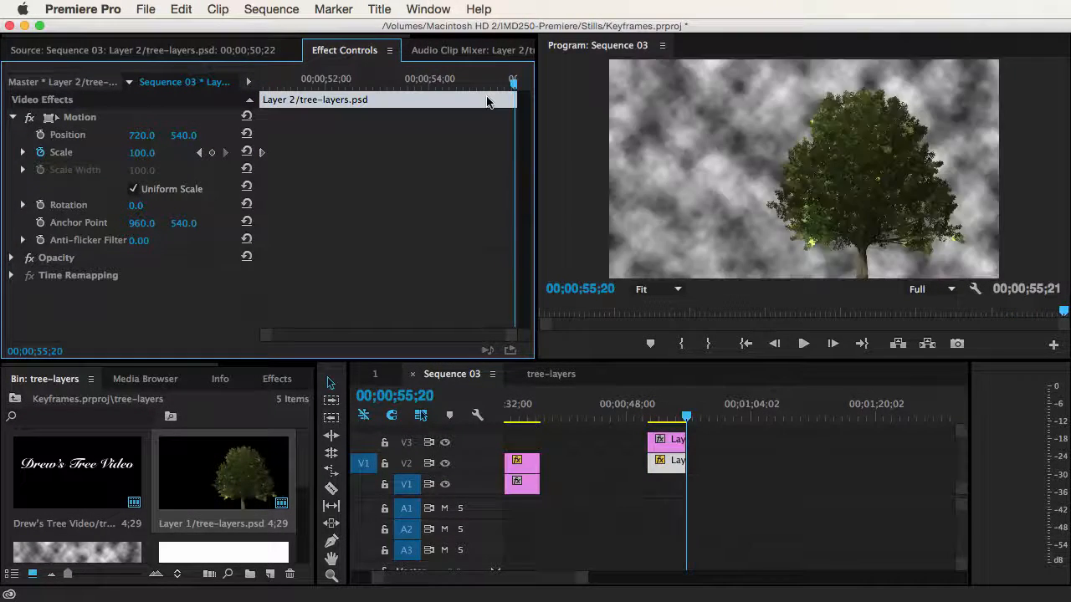
left_click(212, 155)
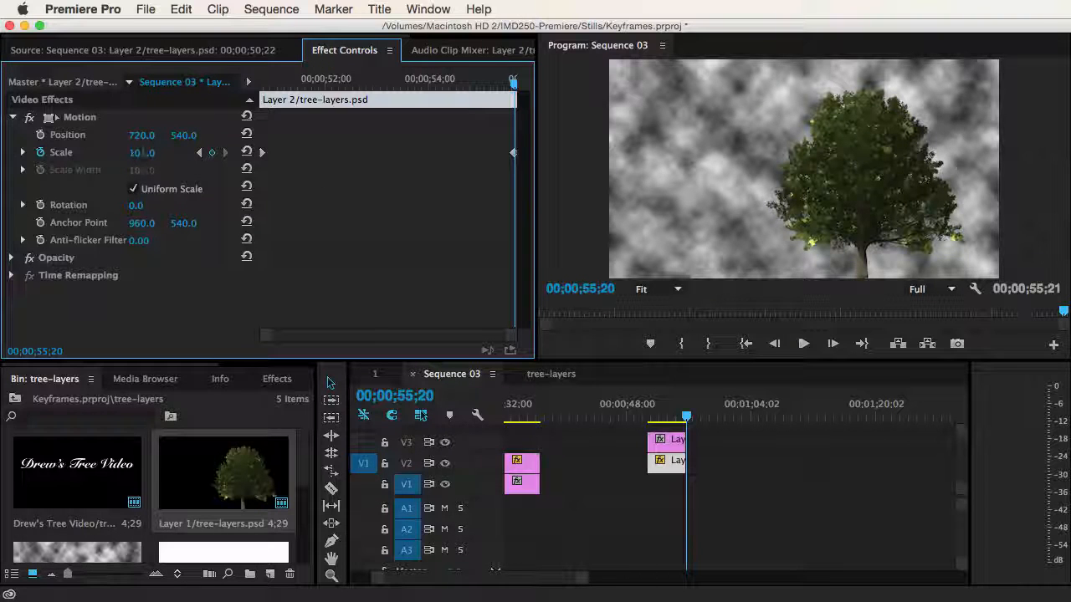
left_click_drag(144, 153, 190, 153)
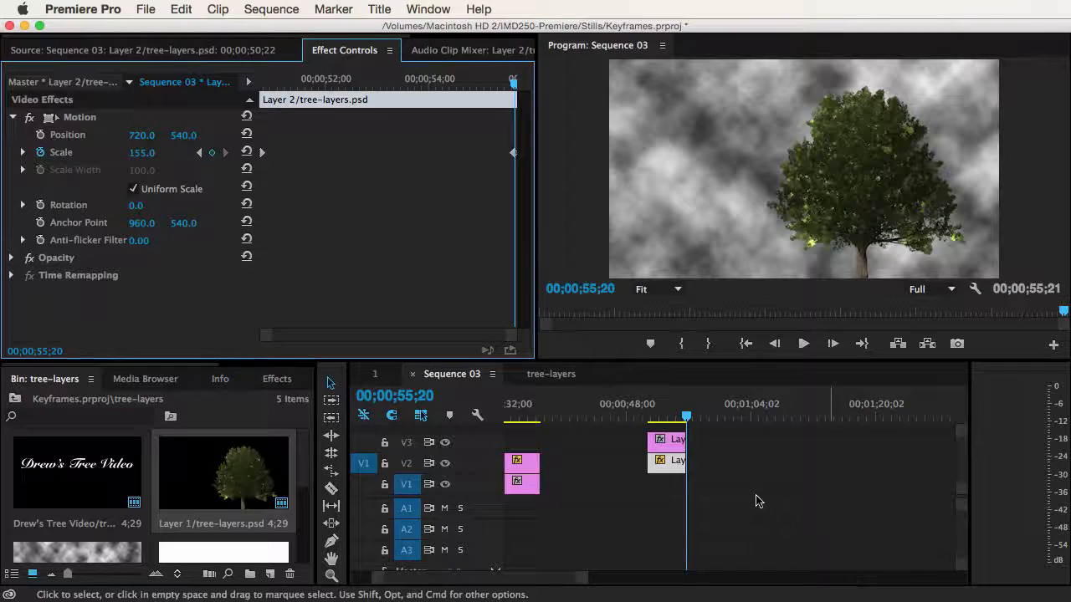
Play the stacked clips from their start and scrub back to 00;00;52;29 to review the cloud layer's scaling
left_click(648, 418)
key("space")
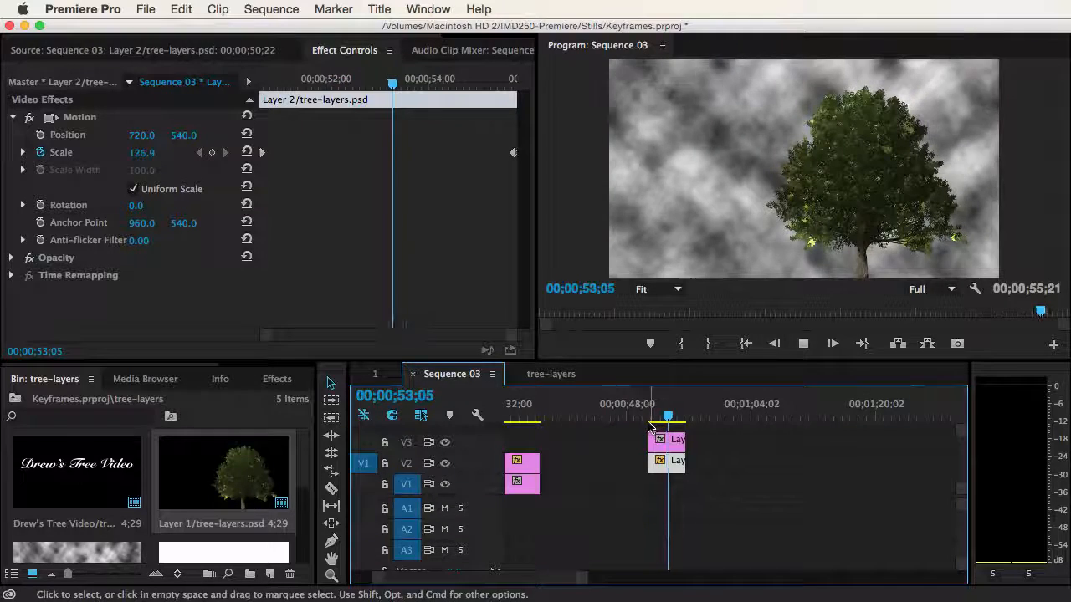
key("space")
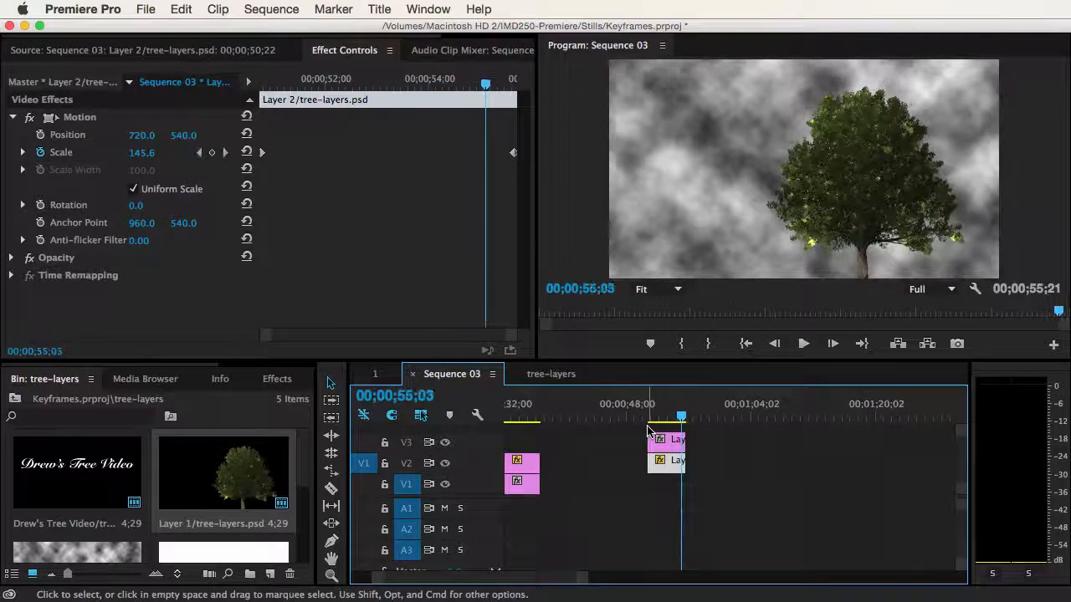
left_click_drag(684, 421, 665, 419)
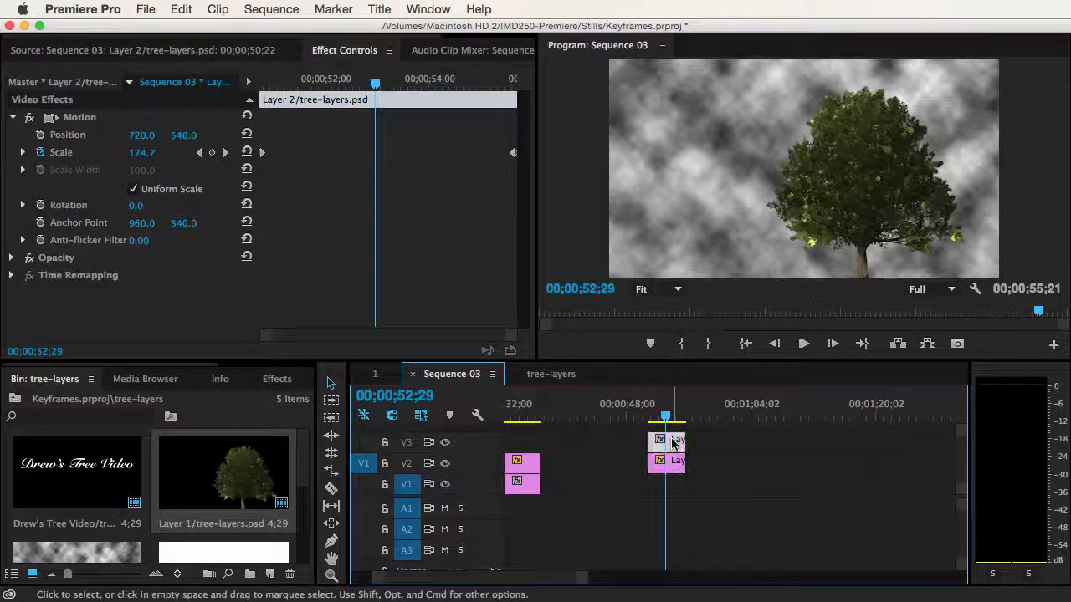
Keyframe the Position of the Layer 1 tree clip from 720.0, 540.0 at 00;00;50;22 to 461.0, 540.0 at 00;00;55;20
double_click(677, 443)
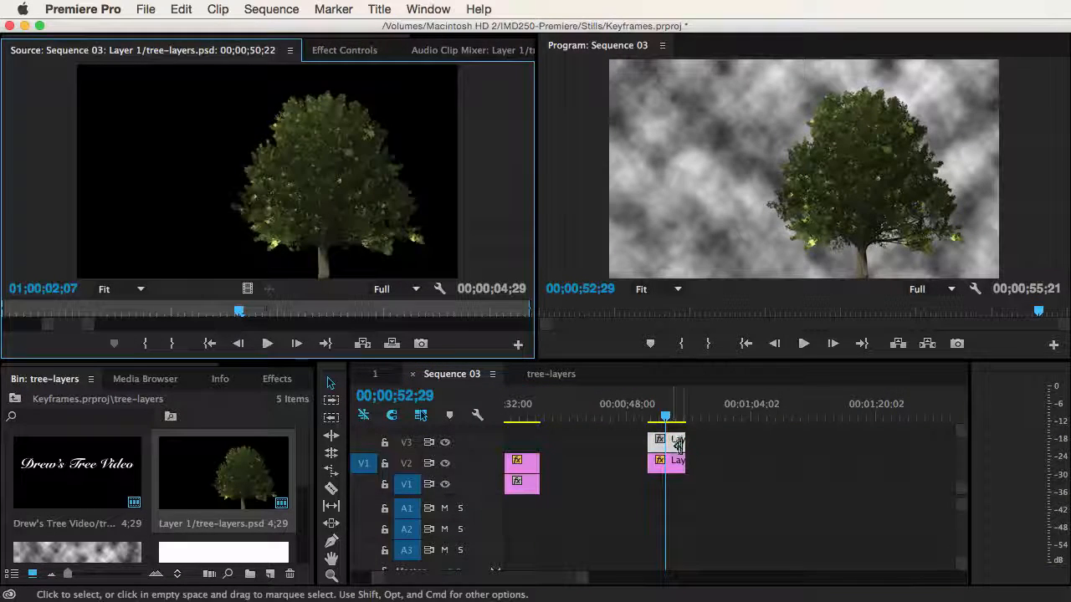
left_click(343, 51)
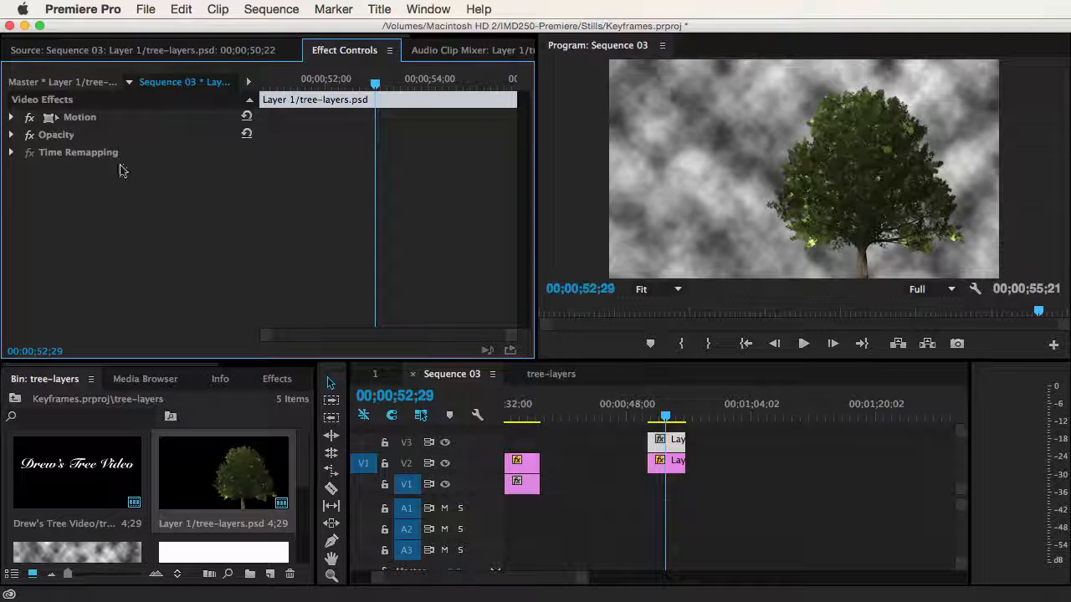
left_click(12, 117)
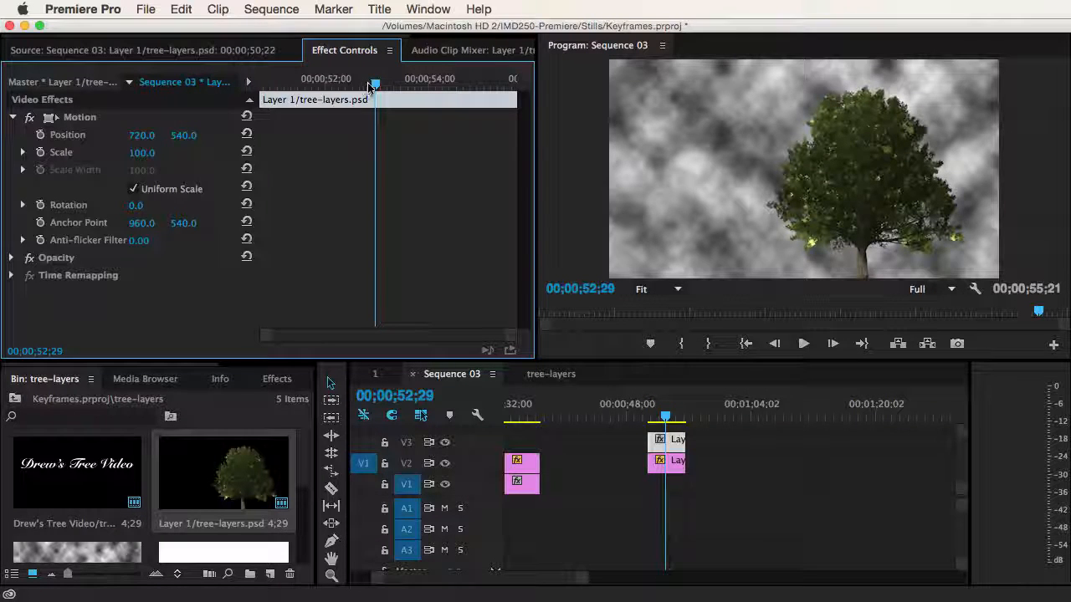
left_click_drag(371, 87, 259, 84)
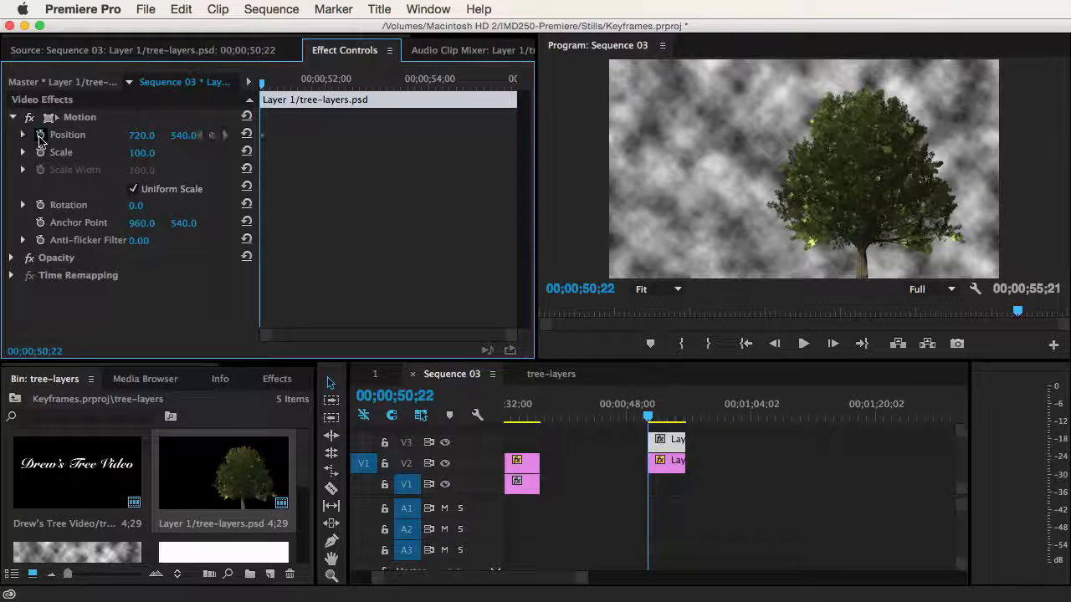
left_click(39, 135)
left_click_drag(261, 84, 527, 94)
key("Left")
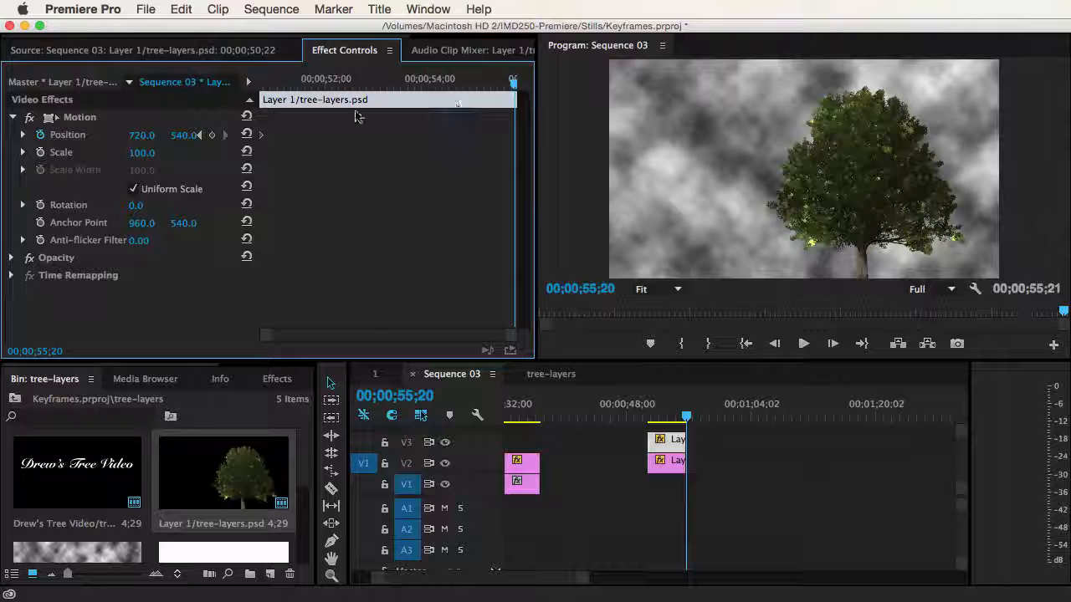
left_click_drag(142, 134, 1, 135)
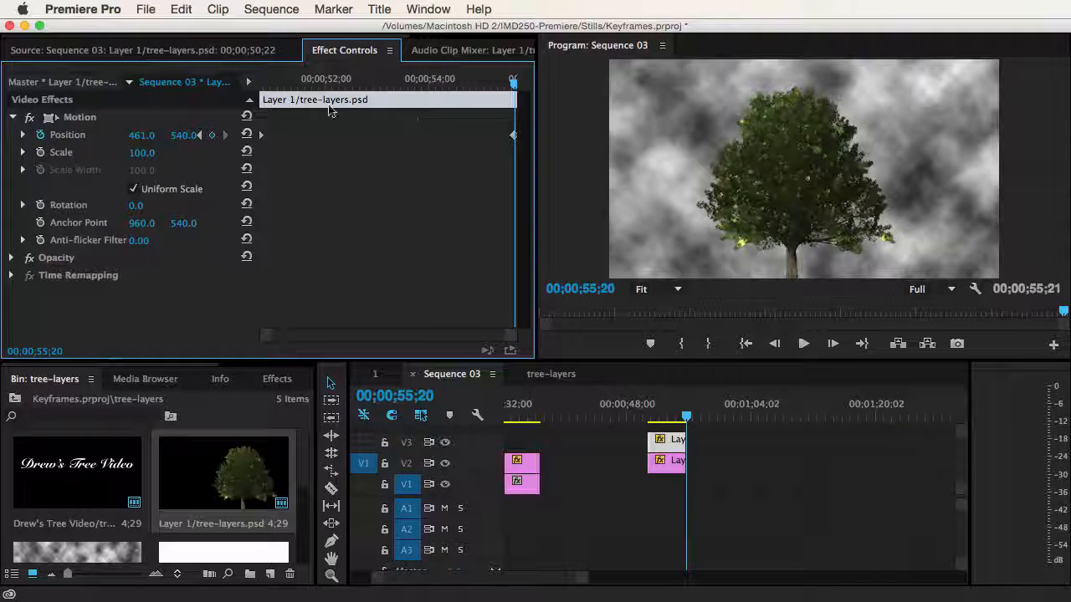
Keyframe the Scale of the Layer 1 tree clip from 100.0 at 00;00;50;22 to 121.0 at 00;00;55;20
left_click_drag(308, 83, 249, 86)
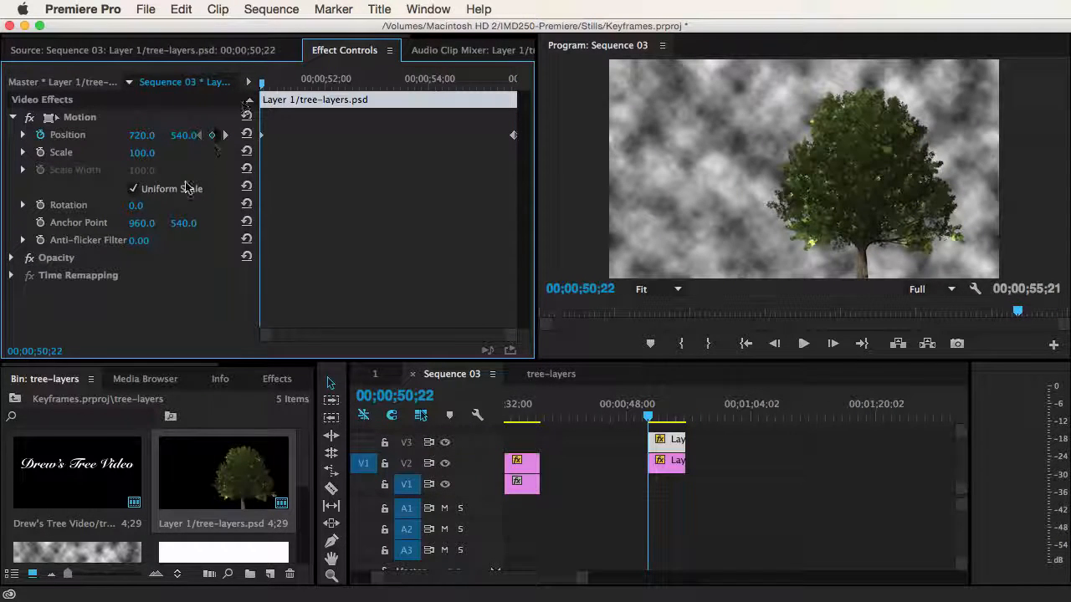
left_click(22, 153)
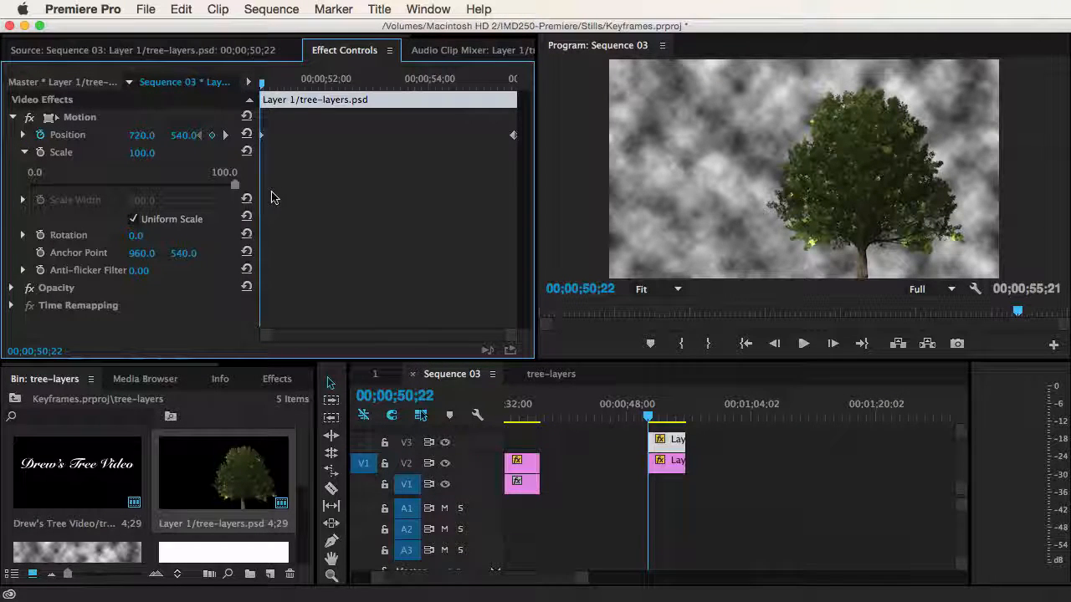
left_click(40, 152)
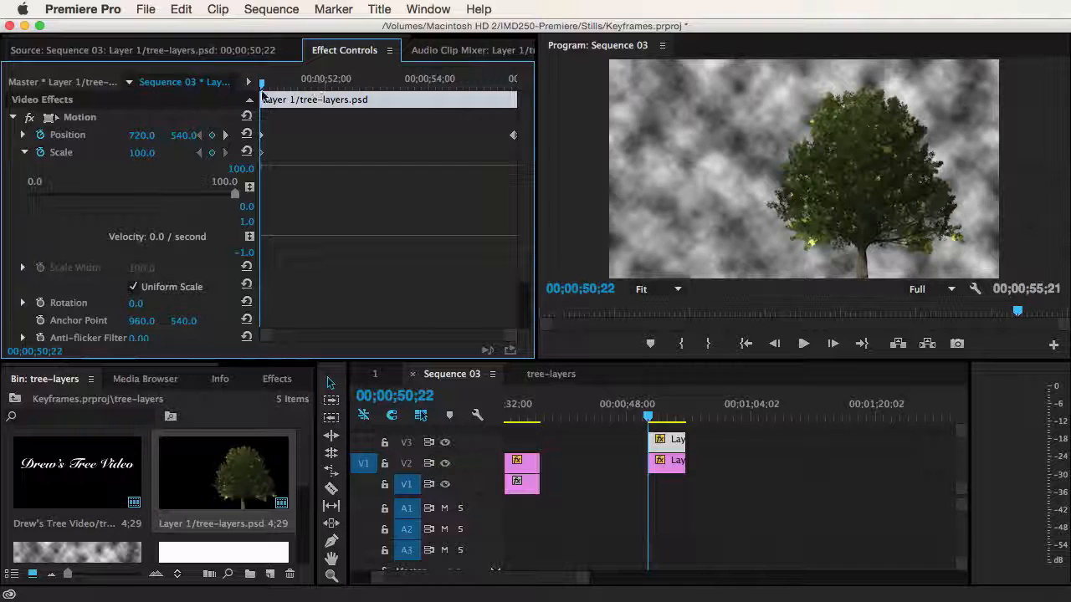
left_click_drag(262, 96, 482, 101)
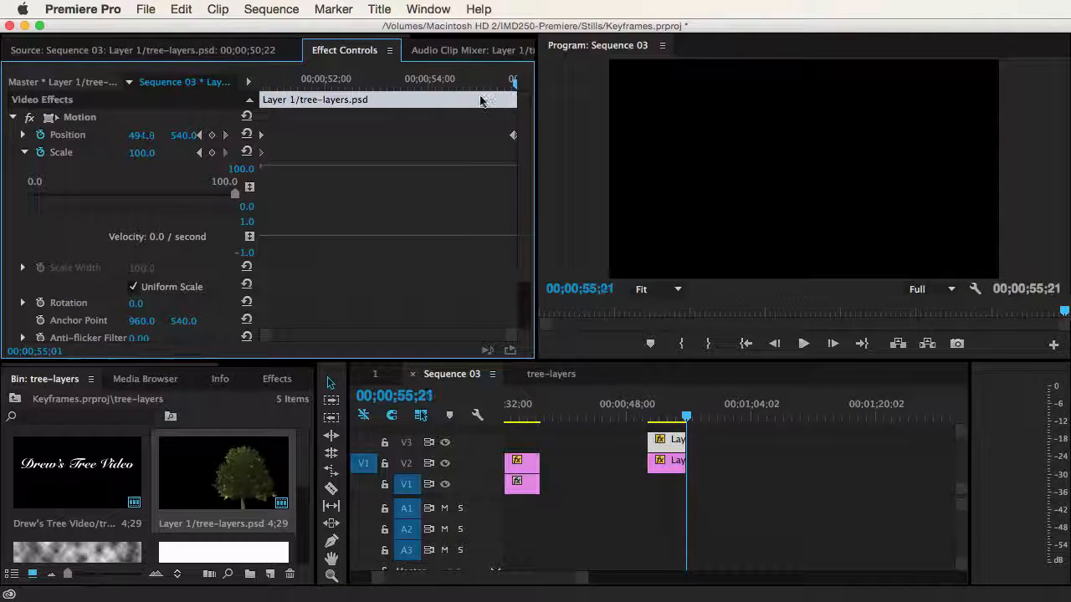
key("Left")
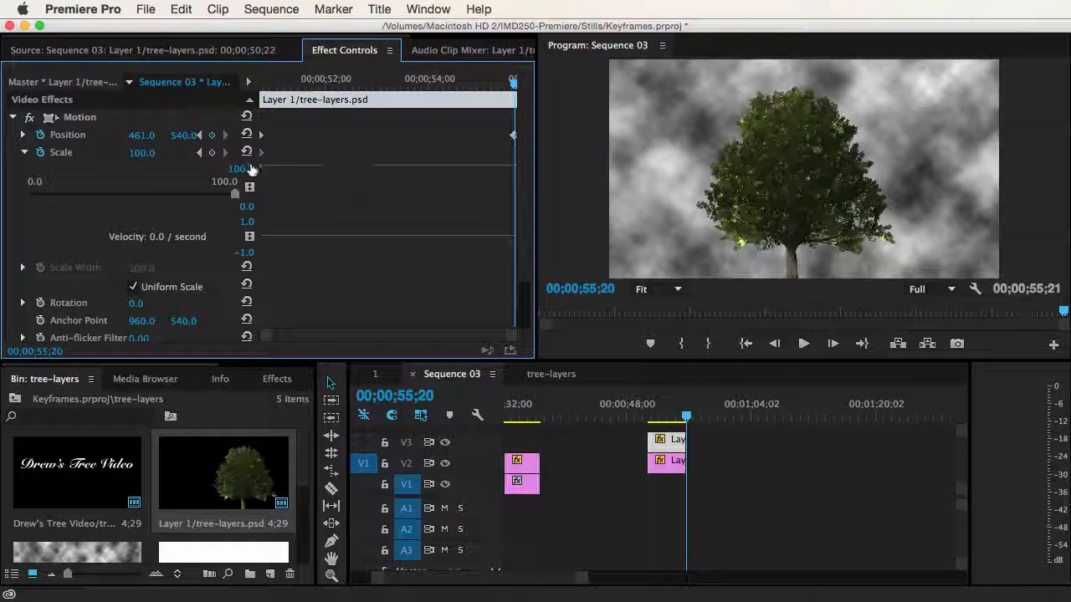
left_click_drag(142, 152, 159, 153)
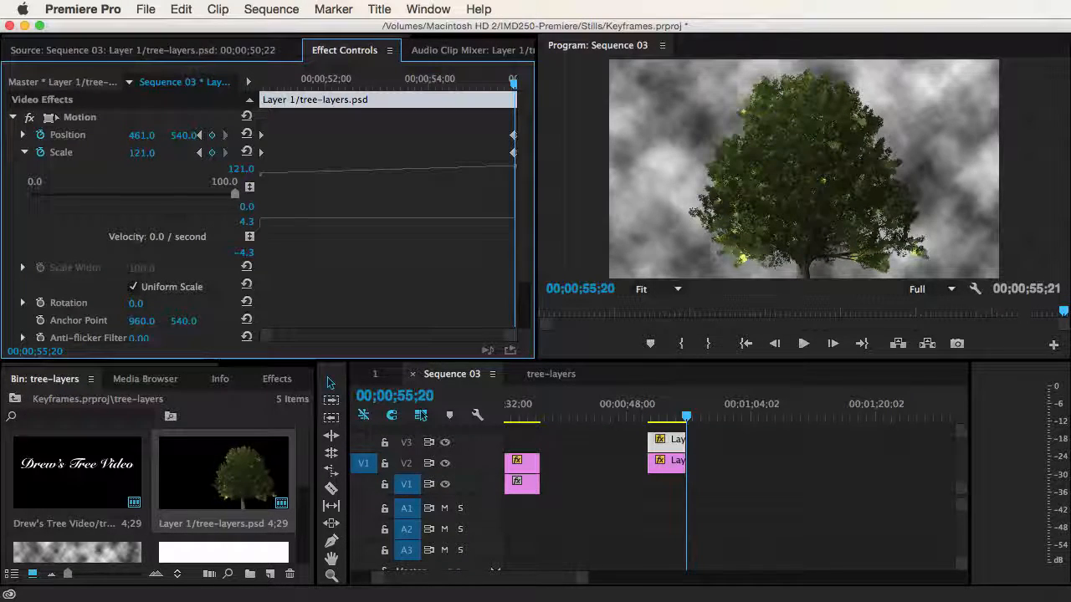
Play the stacked clips from their start to review the combined motion, and go to the earlier layered pair at 00;00;31;29
left_click(649, 417)
key("space")
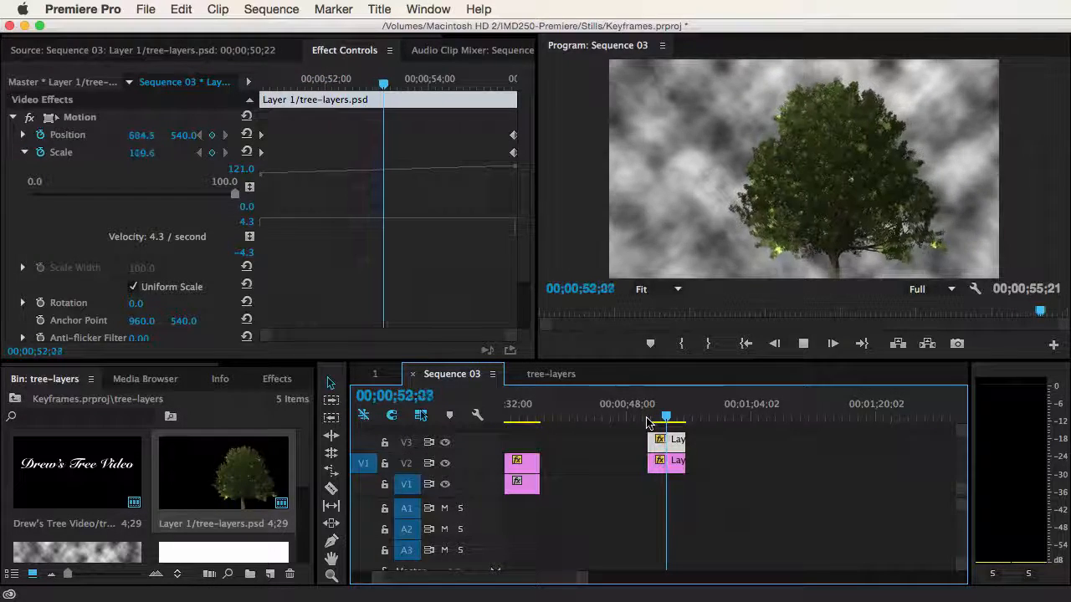
left_click(649, 423)
left_click(649, 419)
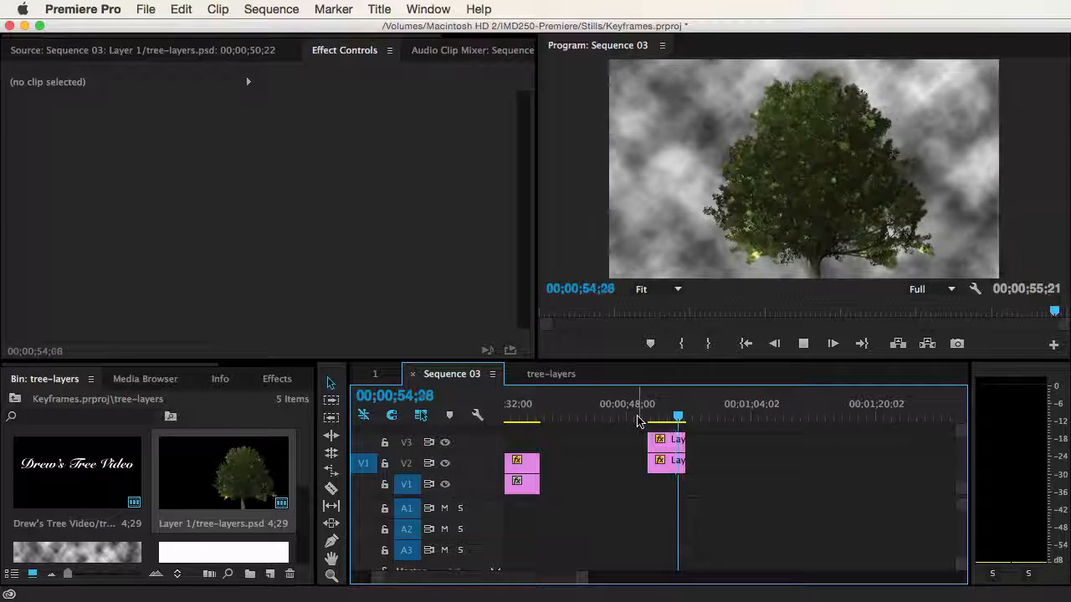
key("space")
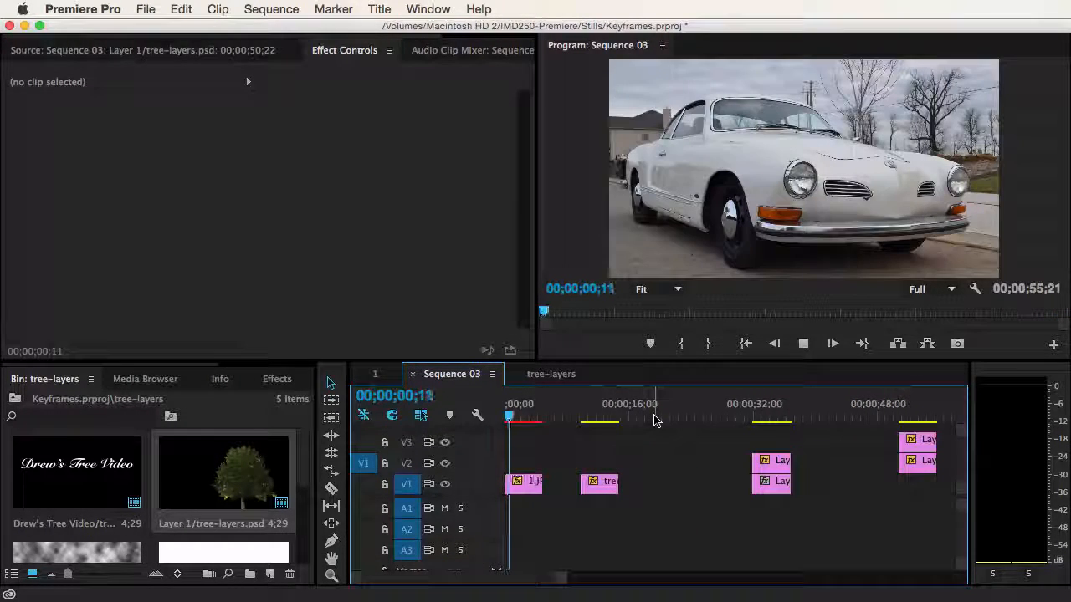
left_click(756, 417)
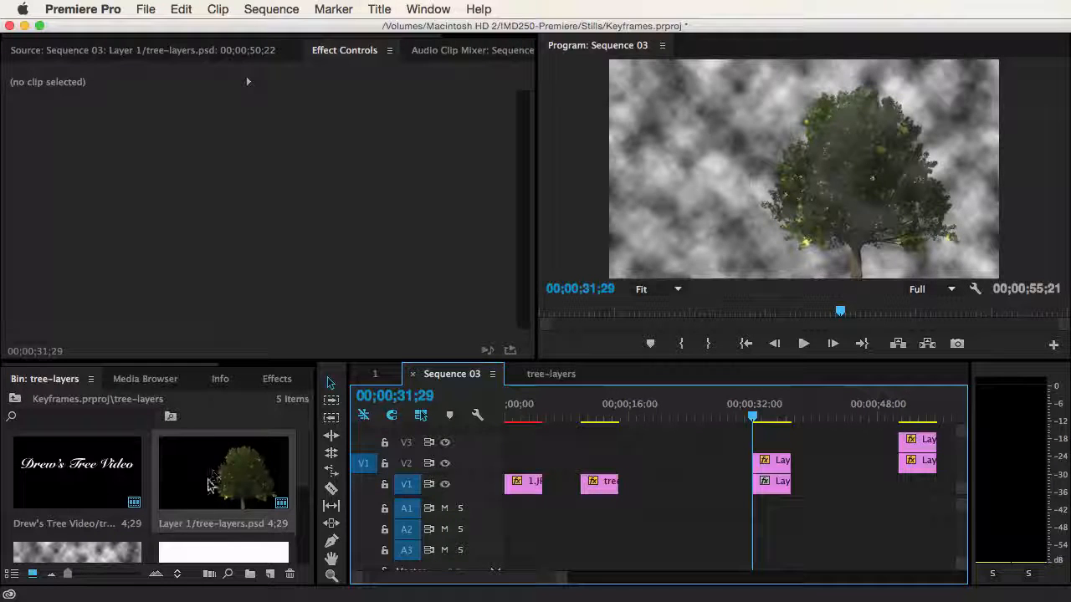
scroll(185, 487, "down", 2)
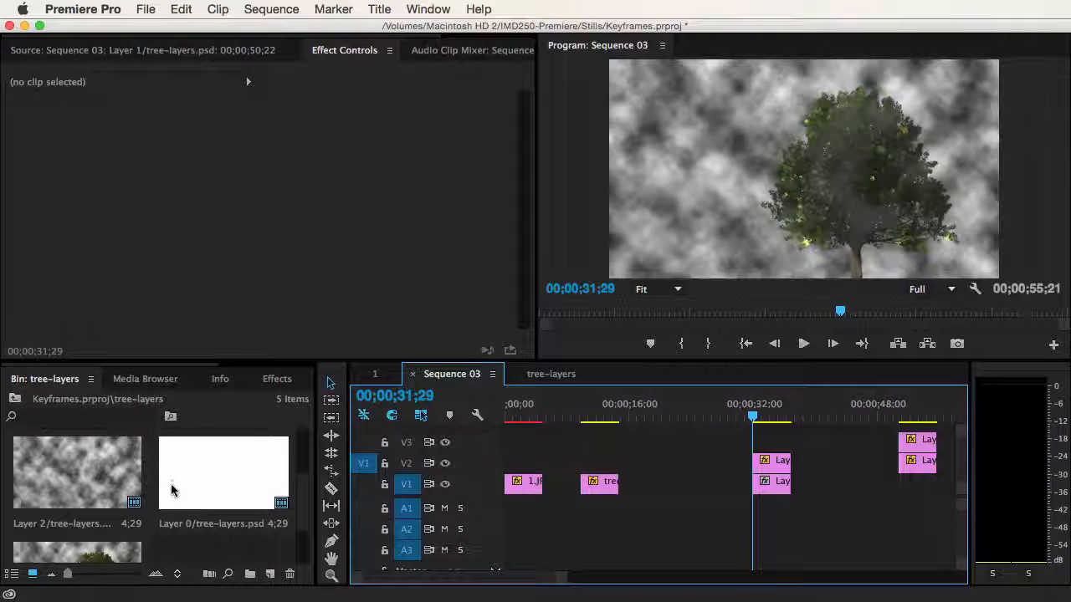
left_click_drag(763, 422, 927, 418)
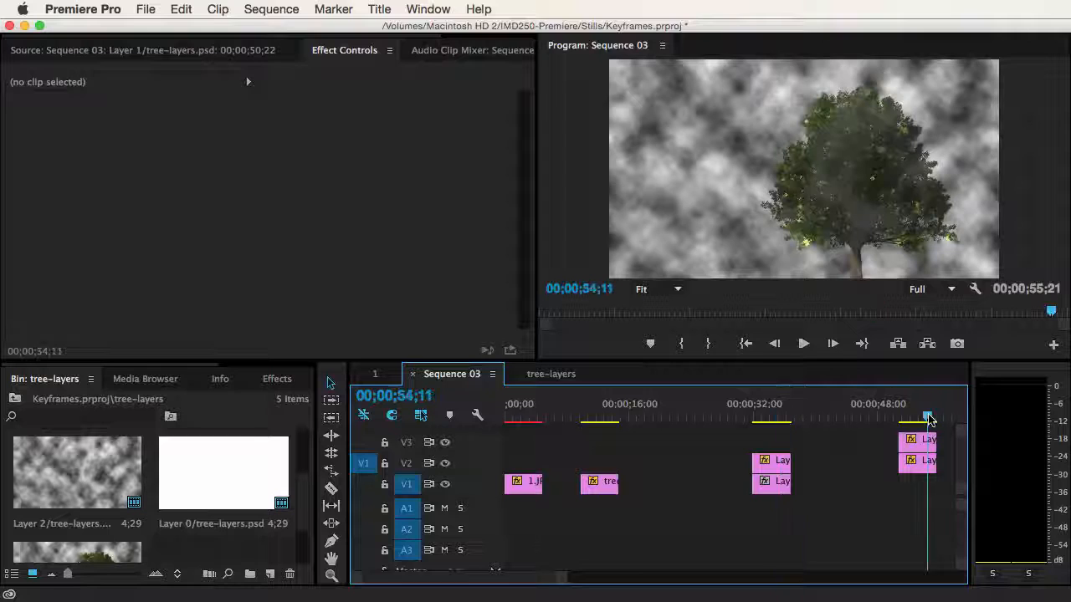
scroll(211, 485, "up", 2)
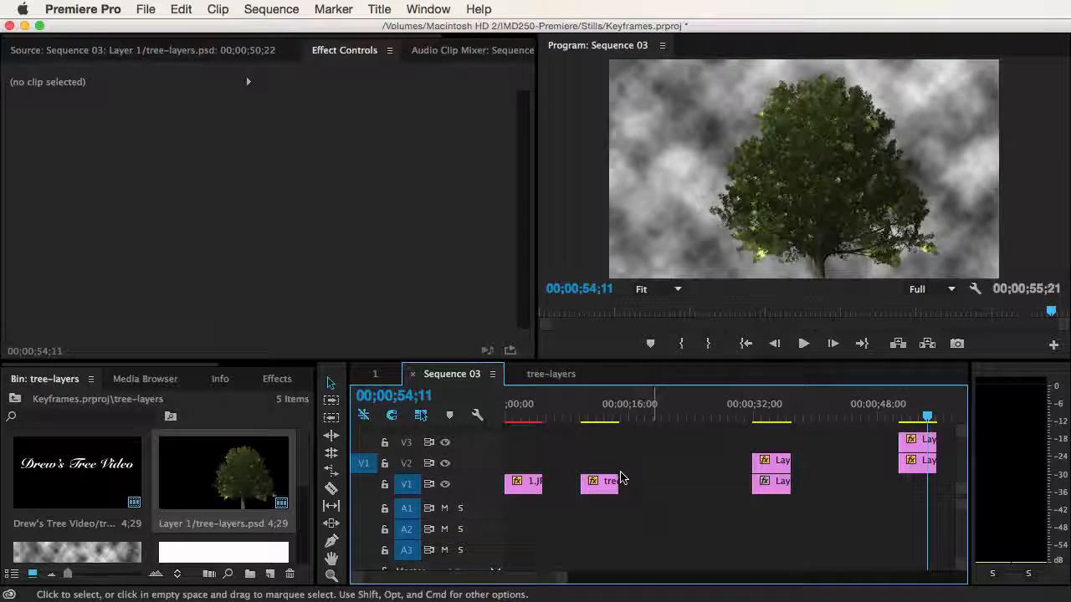
scroll(243, 472, "down", 3)
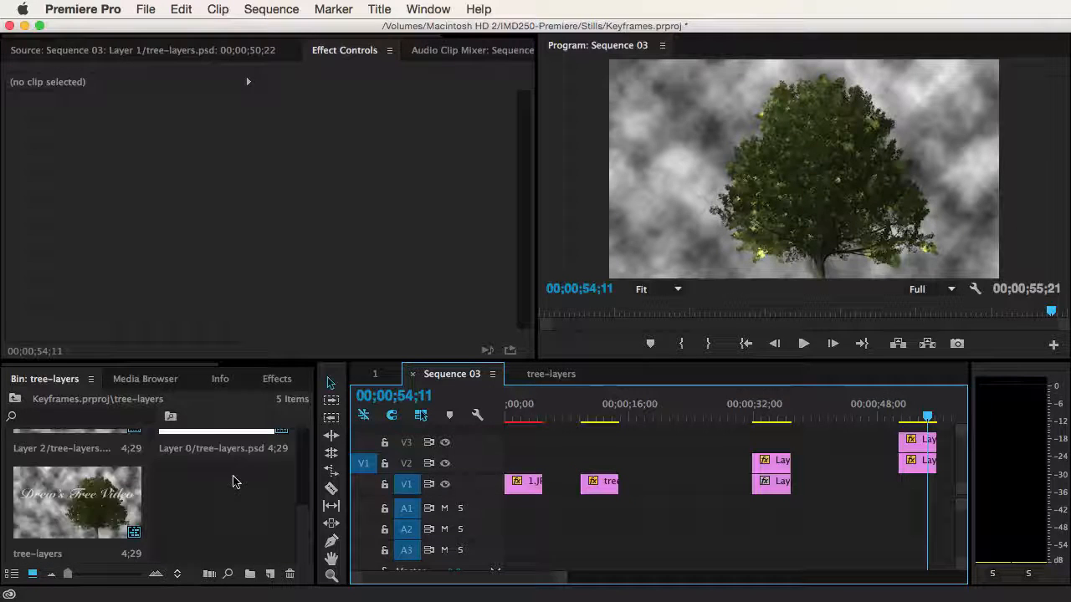
scroll(232, 478, "up", 3)
Return to the main project bin and place 2.JPG on V1 at 00;00;19;24, in the gap before the first stacked tree-layers pair
left_click(15, 399)
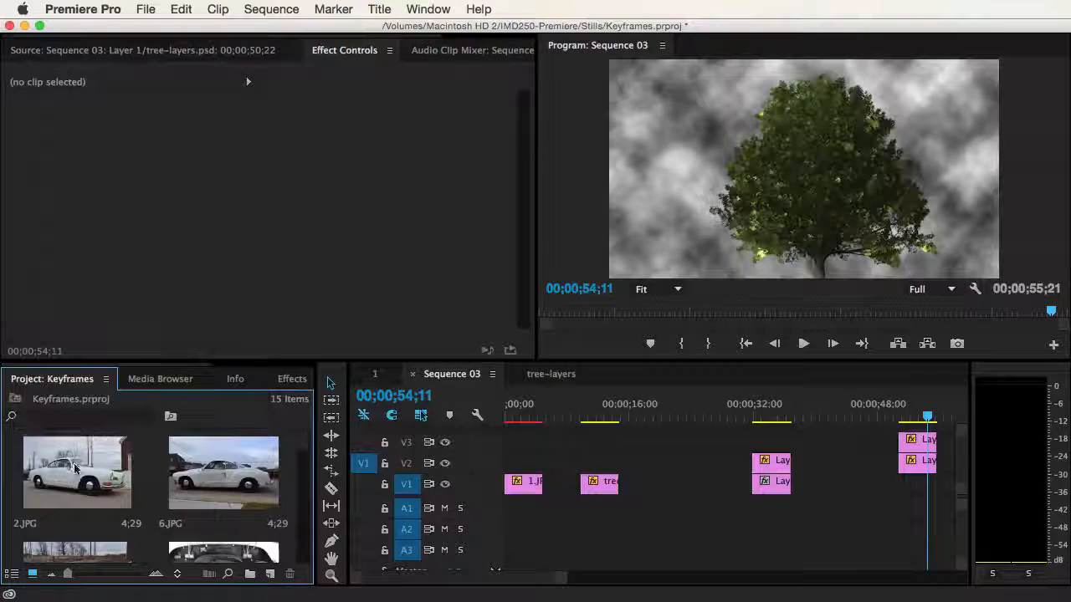
left_click_drag(83, 470, 665, 484)
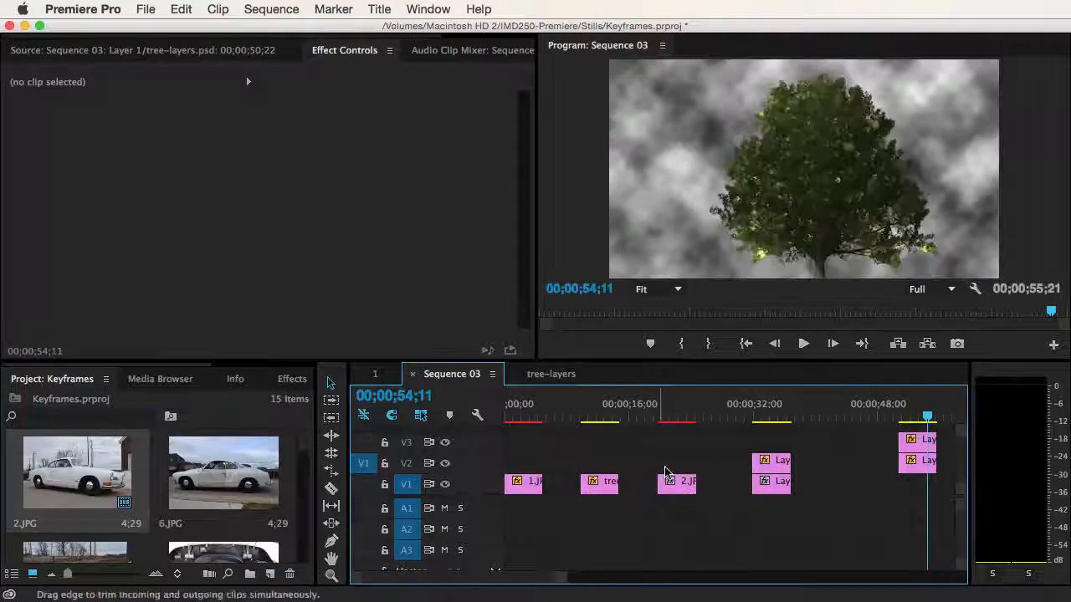
left_click_drag(662, 420, 688, 422)
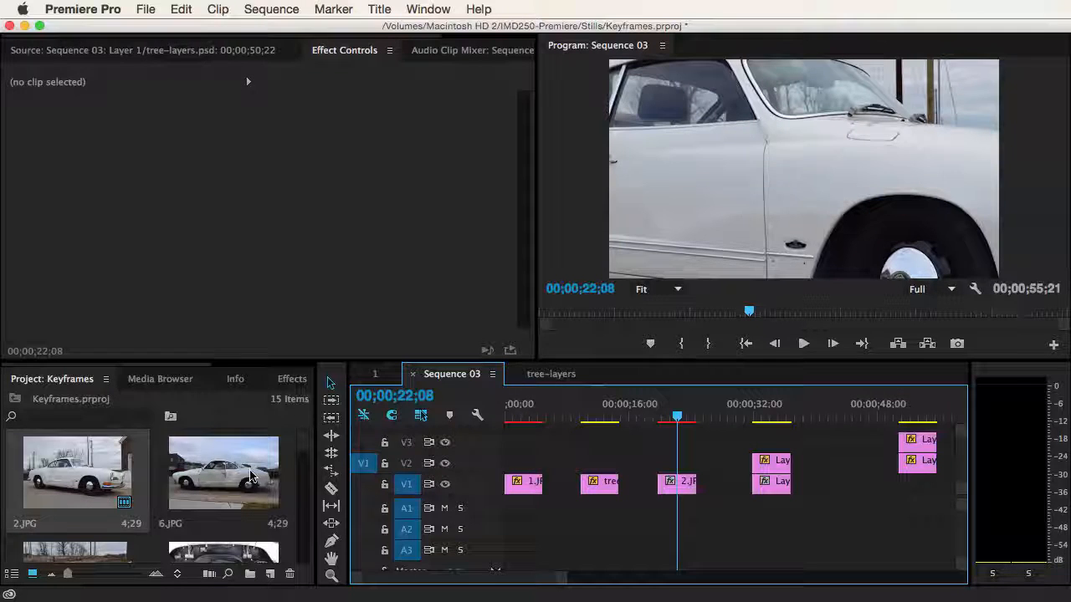
Stack 5.JPG on V2 directly above 2.JPG with their starts aligned, and move the playhead to 00;00;22;02
scroll(250, 477, "down", 2)
scroll(249, 479, "down", 2)
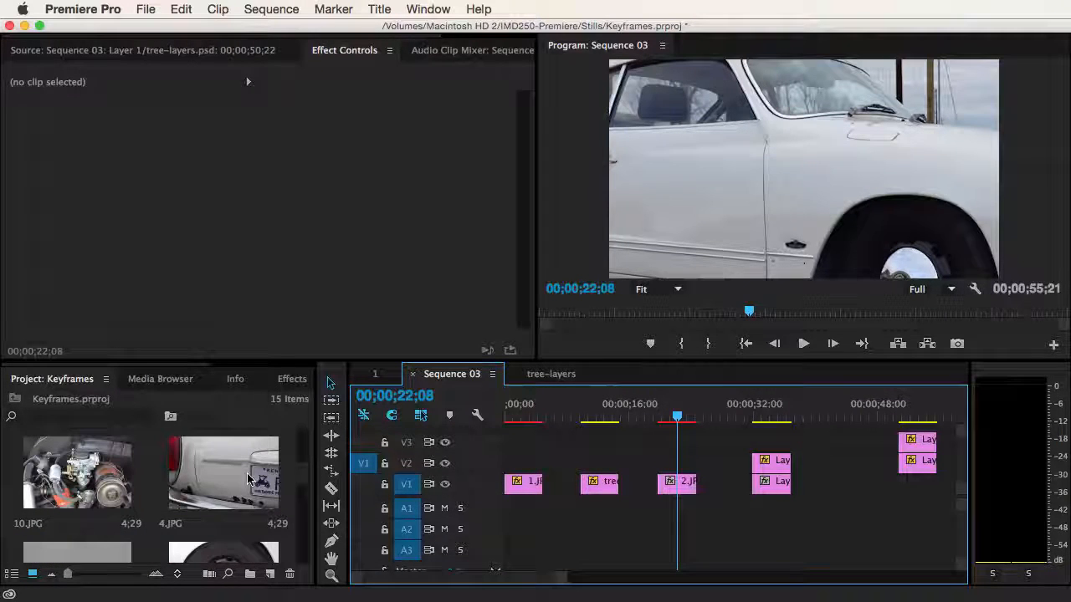
scroll(237, 473, "up", 4)
scroll(236, 474, "down", 6)
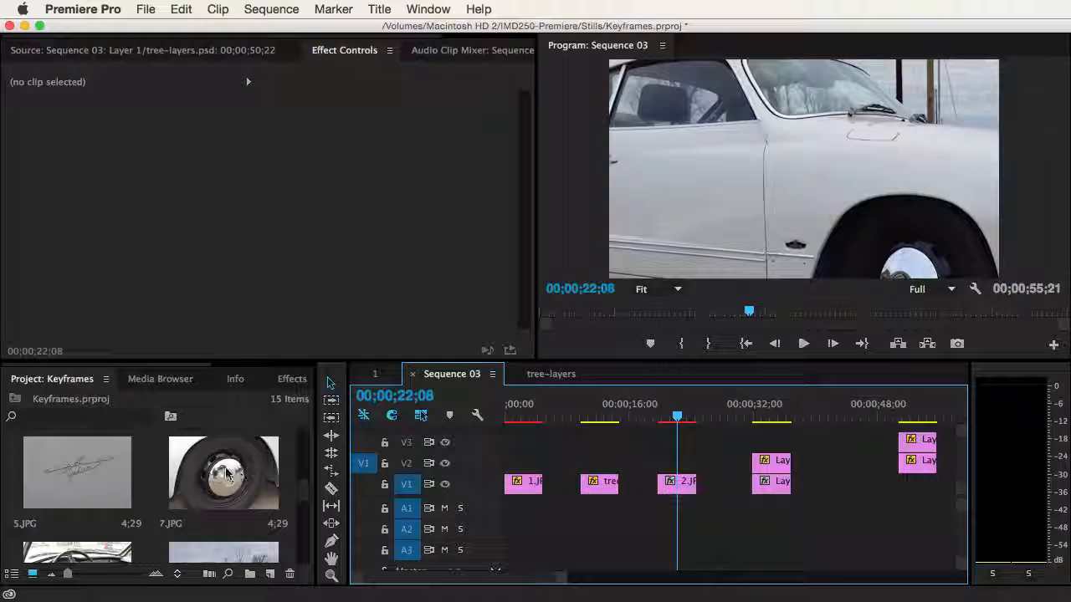
left_click_drag(125, 466, 676, 468)
mouse_move(676, 416)
left_mouse_down()
mouse_move(662, 418)
mouse_move(673, 418)
left_mouse_up()
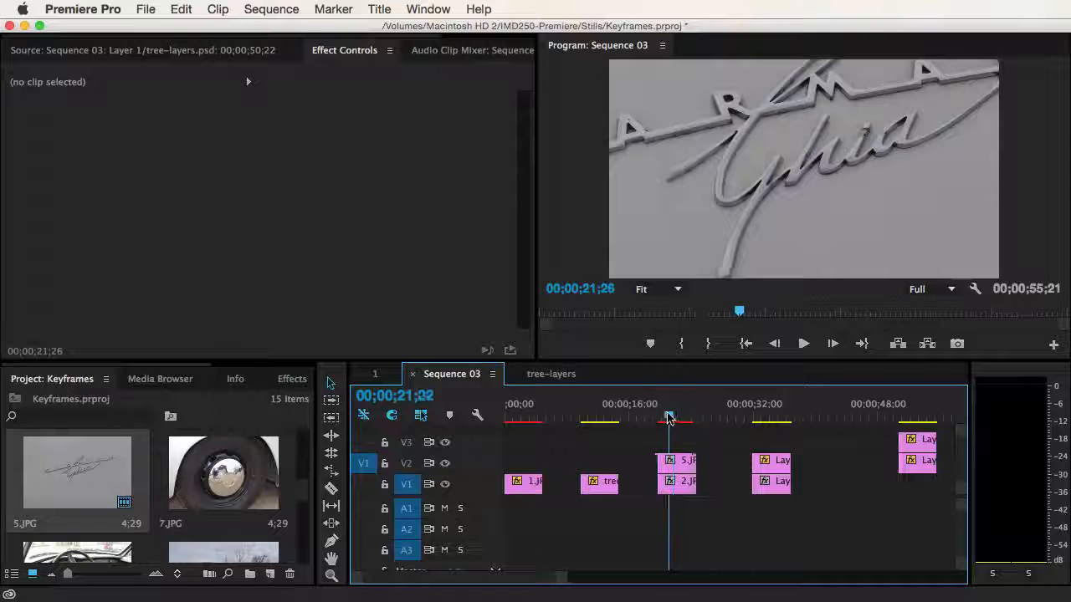
left_click_drag(669, 417, 676, 416)
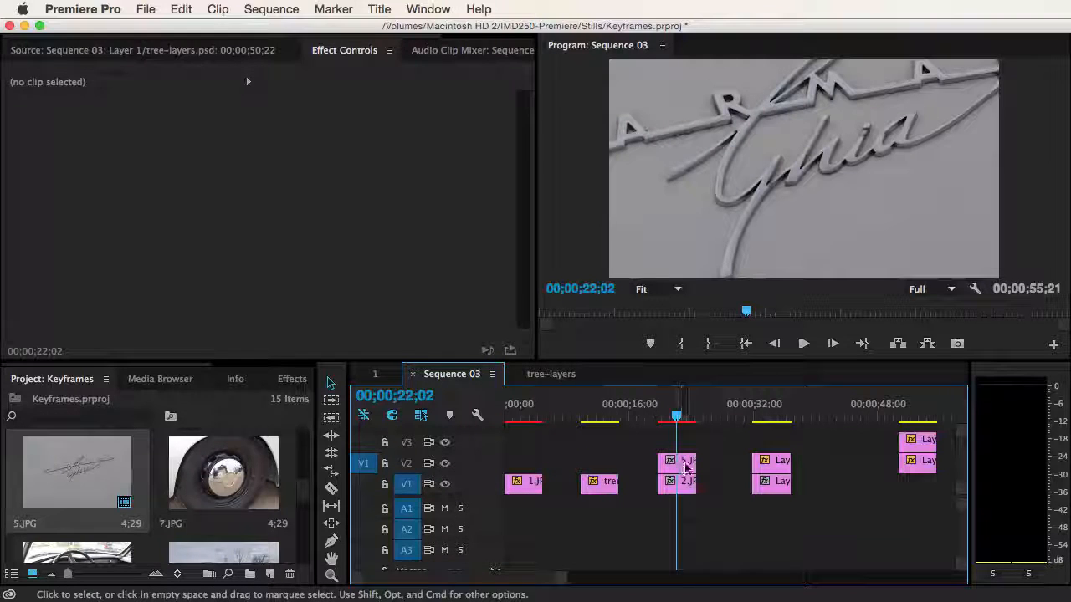
Set the Opacity of the 5.JPG clip to 35.0% at 00;00;22;02 so the car image shows through
double_click(684, 467)
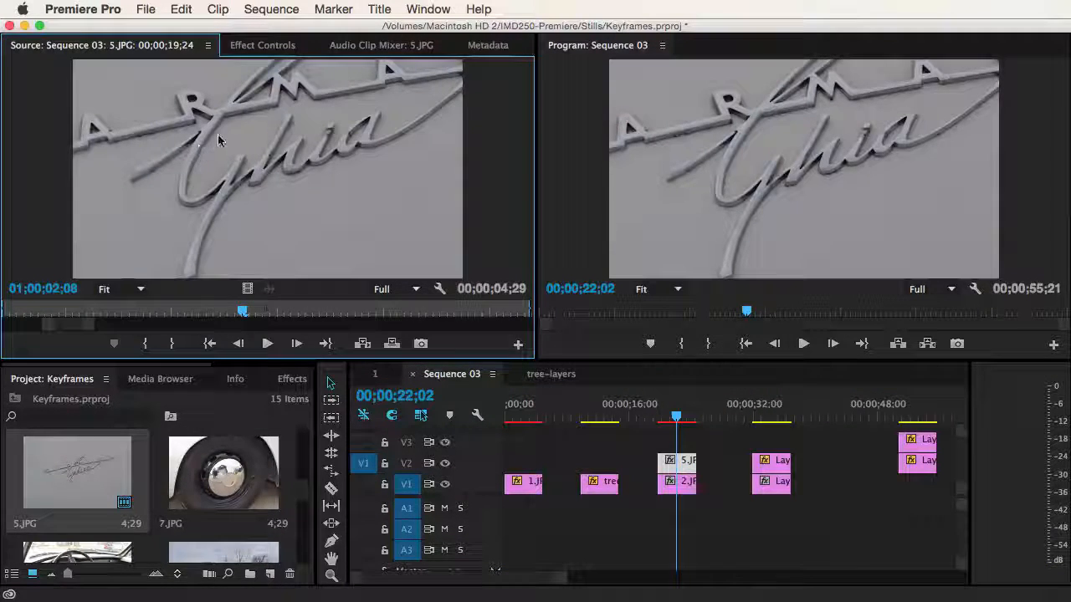
left_click(249, 46)
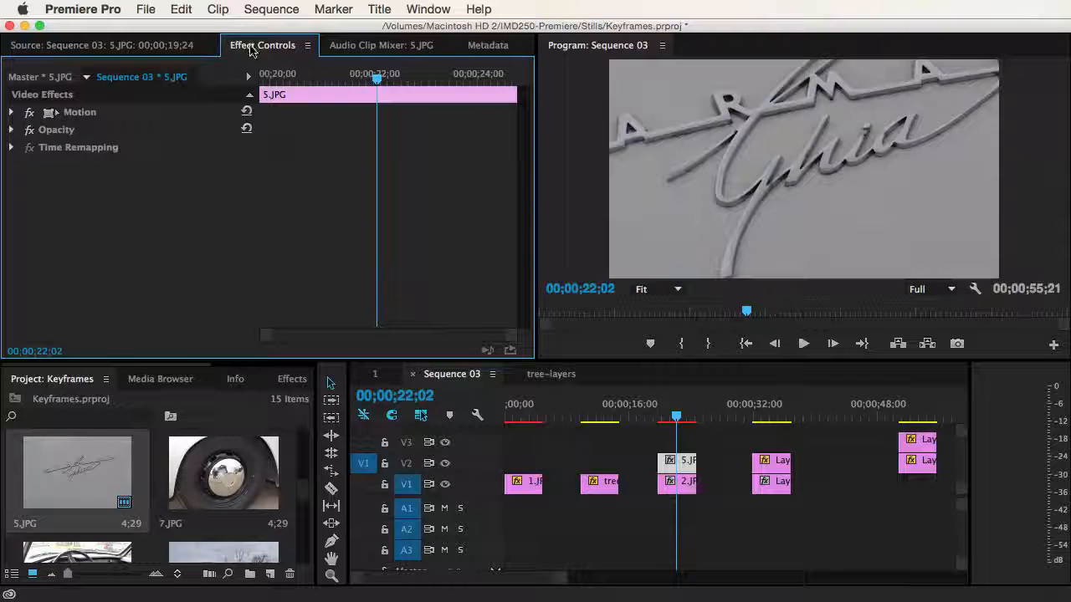
left_click(11, 130)
left_click(143, 165)
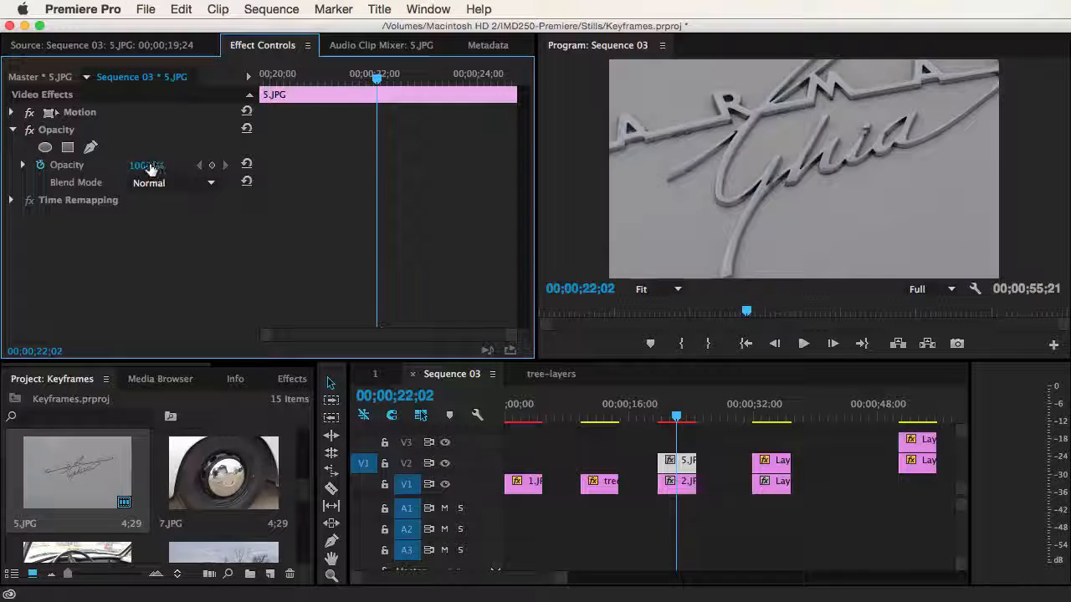
type("73")
key("Return")
left_click_drag(143, 164, 112, 165)
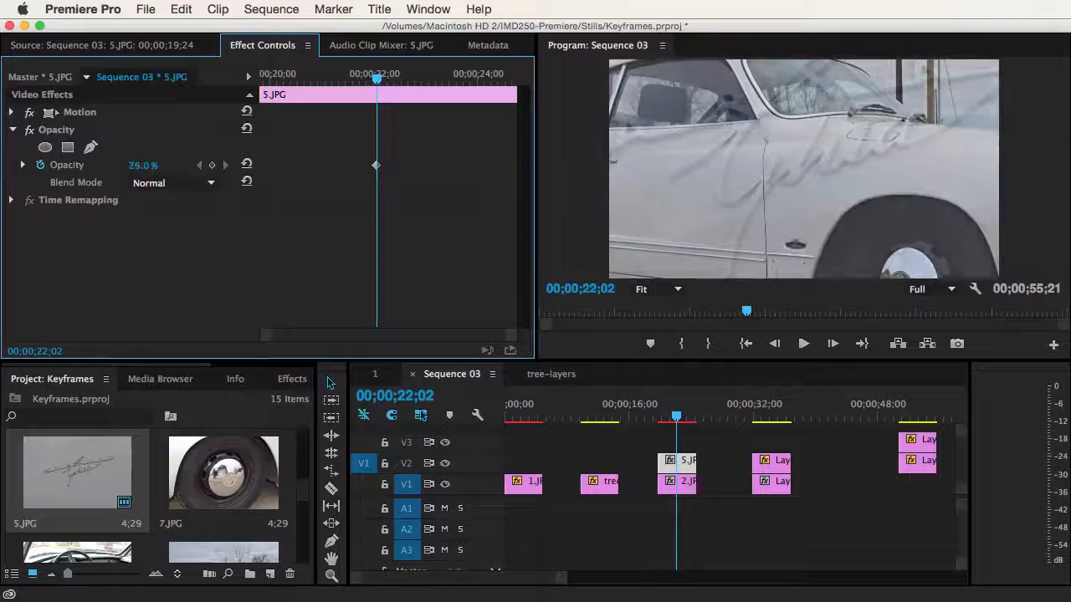
Play the blended 5.JPG and 2.JPG clips from 00;00;19;24 and scrub to 00;00;21;26 to review the transparency
left_click(659, 417)
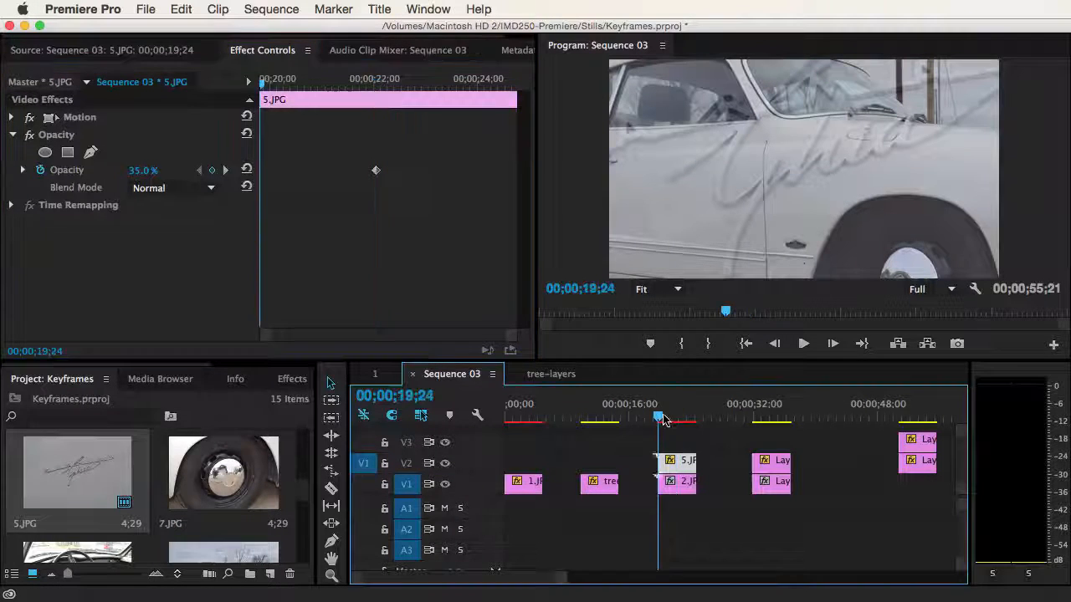
key("space")
key("space")
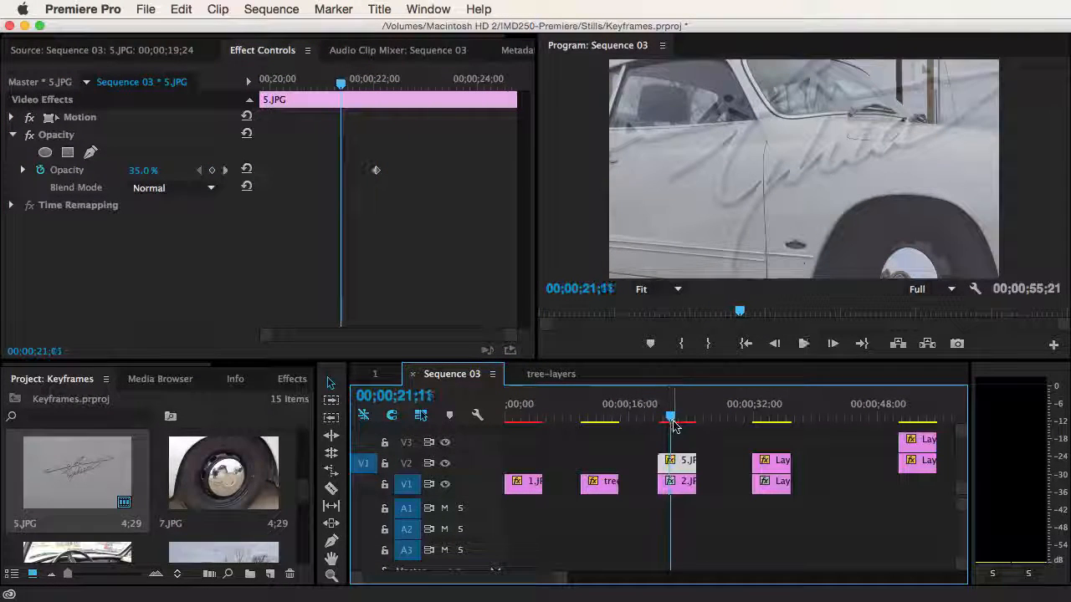
left_click_drag(674, 419, 680, 416)
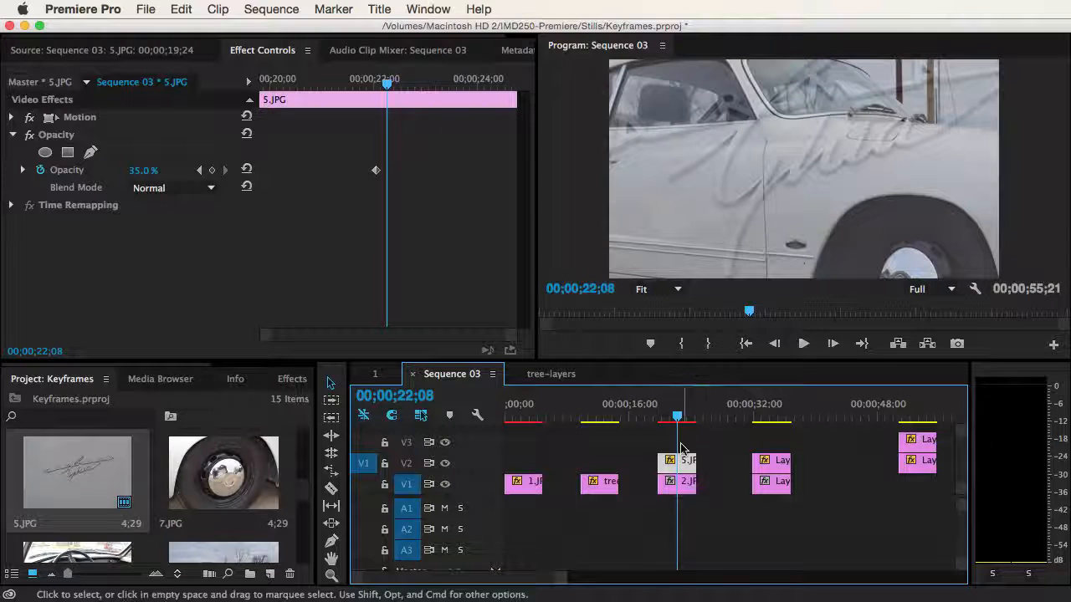
mouse_move(677, 426)
left_mouse_down()
mouse_move(660, 427)
mouse_move(675, 427)
left_mouse_up()
Keyframe the Scale of the 5.JPG clip from 100.0 at 00;00;20;17 to 42.0 at 00;00;23;11
double_click(680, 469)
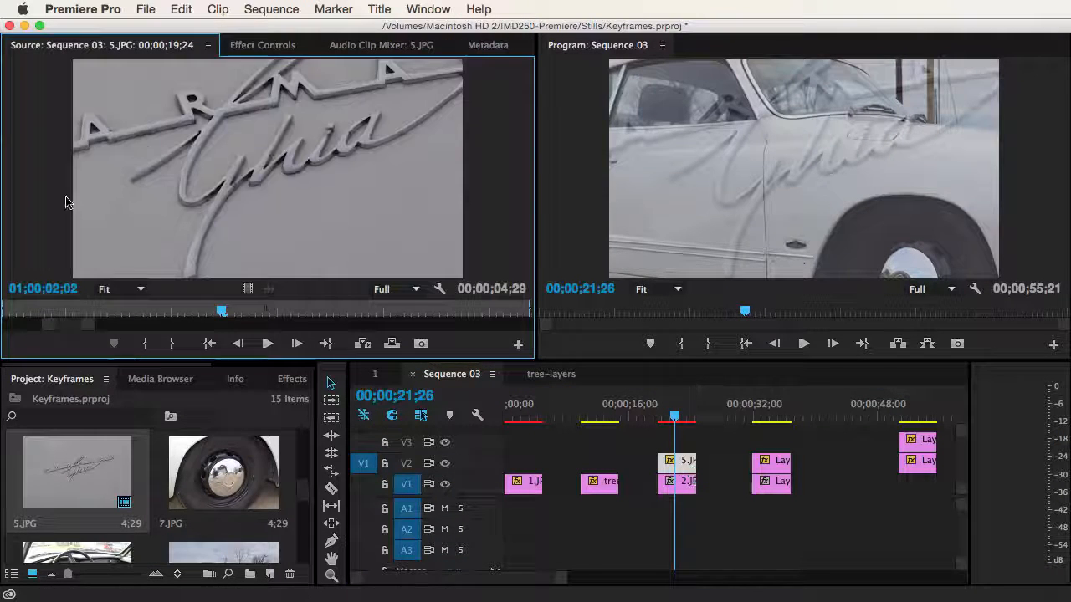
left_click(261, 44)
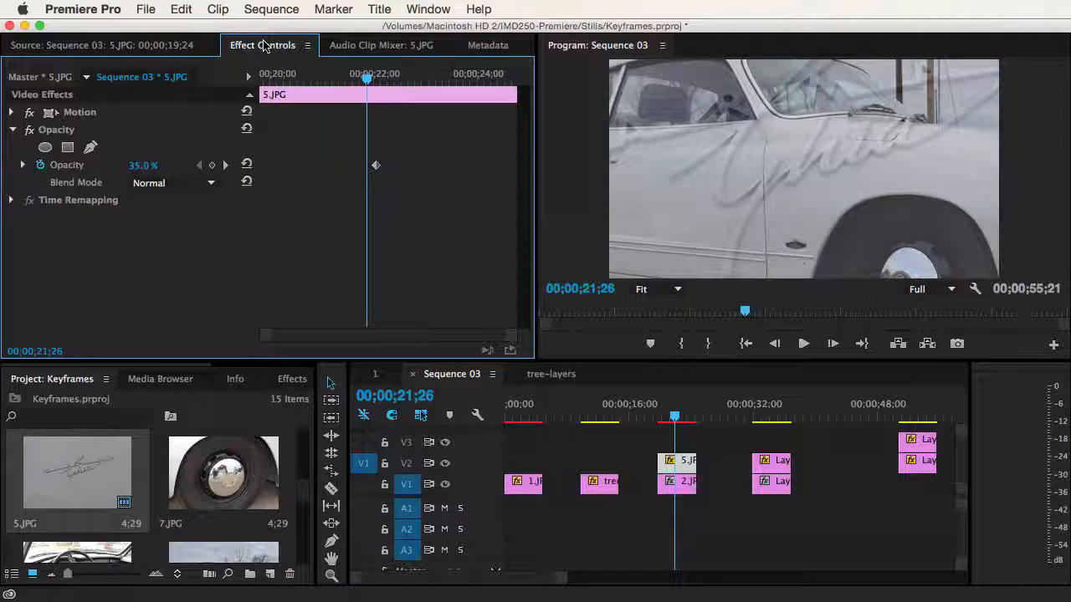
left_click_drag(346, 78, 298, 77)
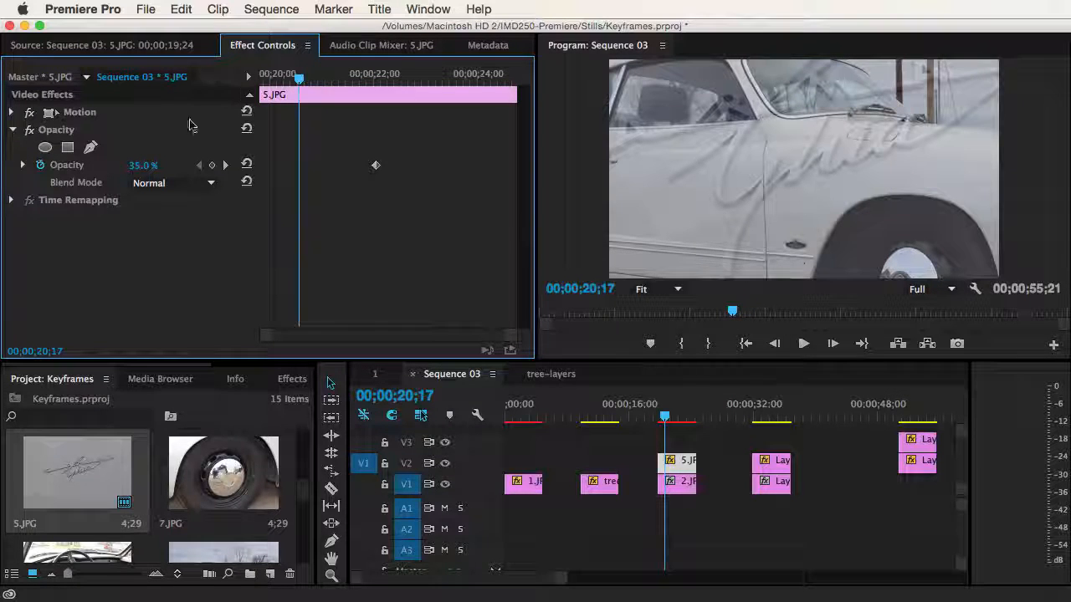
left_click(12, 114)
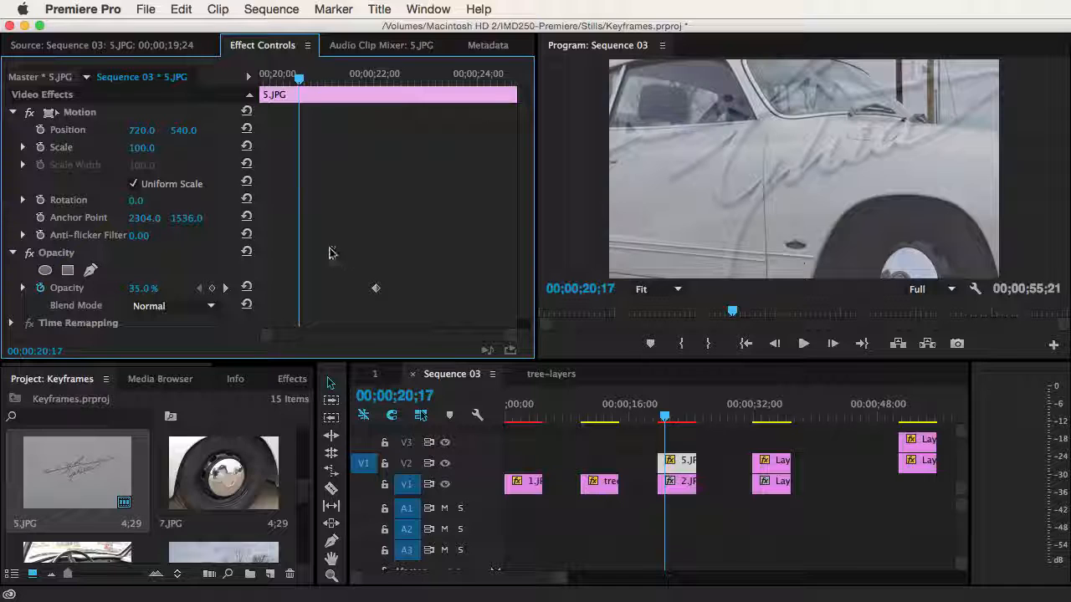
left_click(40, 148)
left_click_drag(331, 78, 445, 78)
left_click(211, 148)
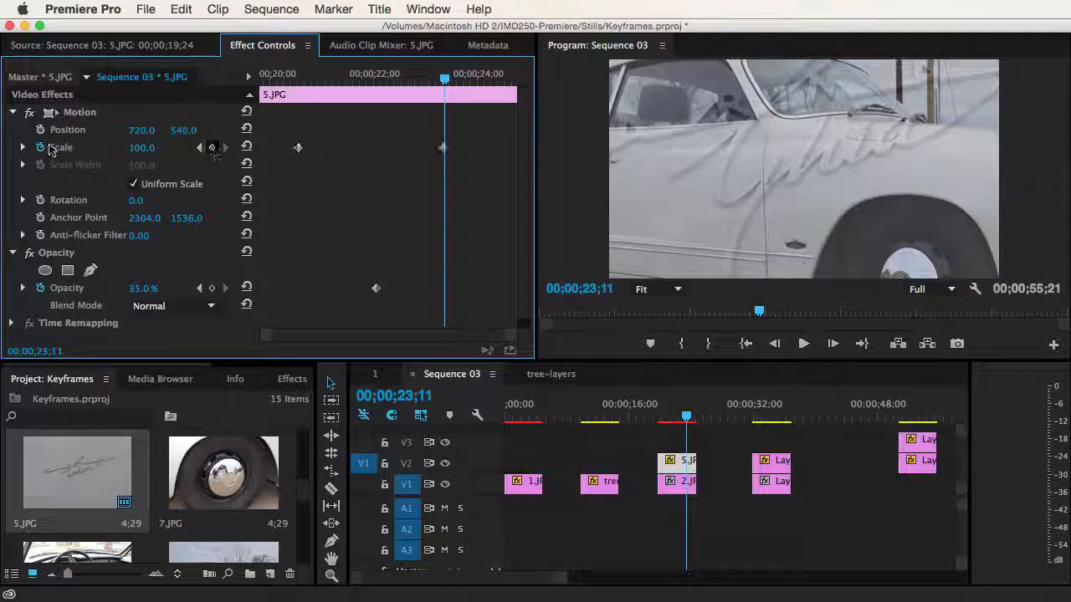
left_click_drag(156, 155, 108, 155)
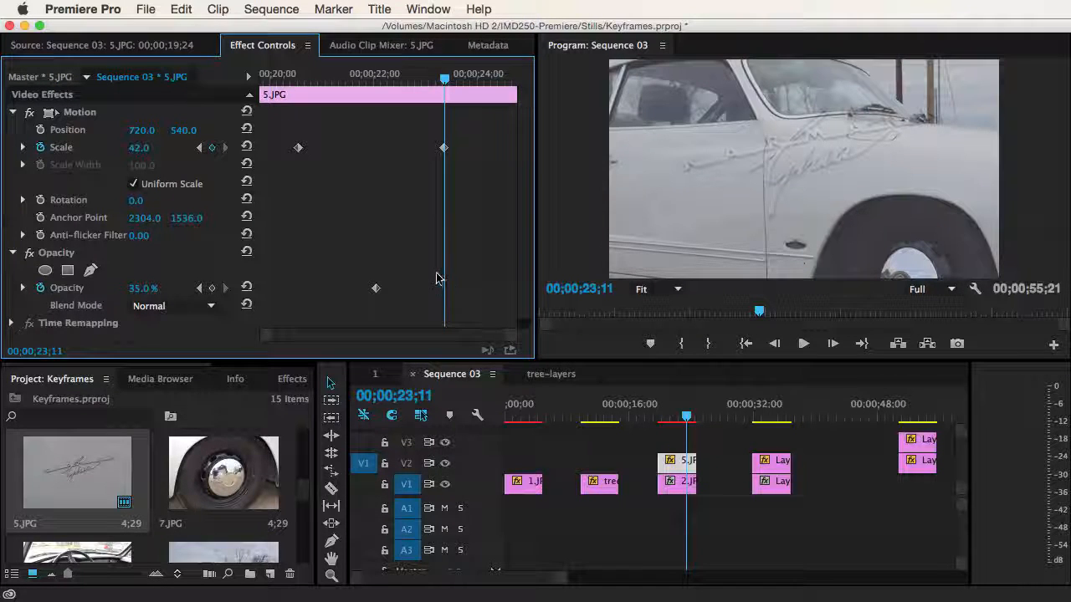
Add an Opacity keyframe of 94.0% to the 5.JPG clip at 00;00;24;03
scroll(436, 279, "down", 1)
left_click_drag(445, 77, 483, 81)
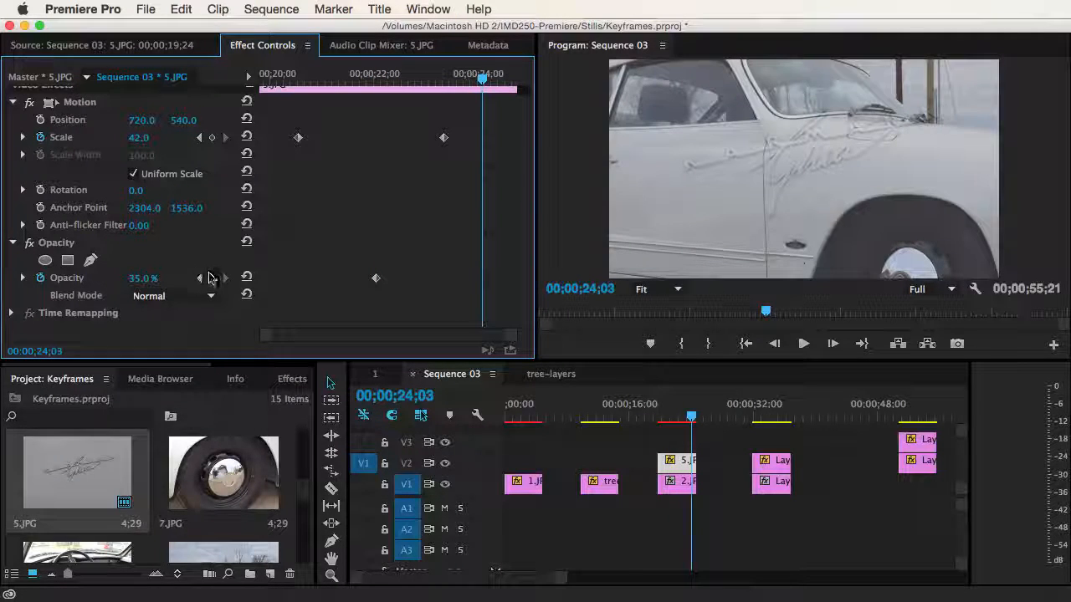
left_click(138, 277)
type("63")
key("Return")
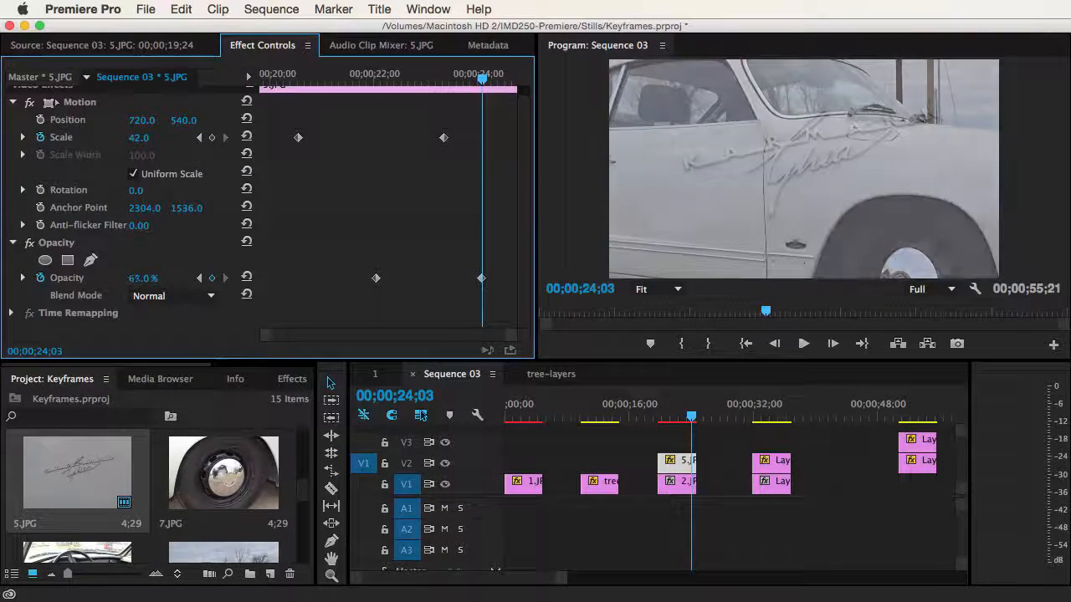
left_click_drag(144, 278, 168, 278)
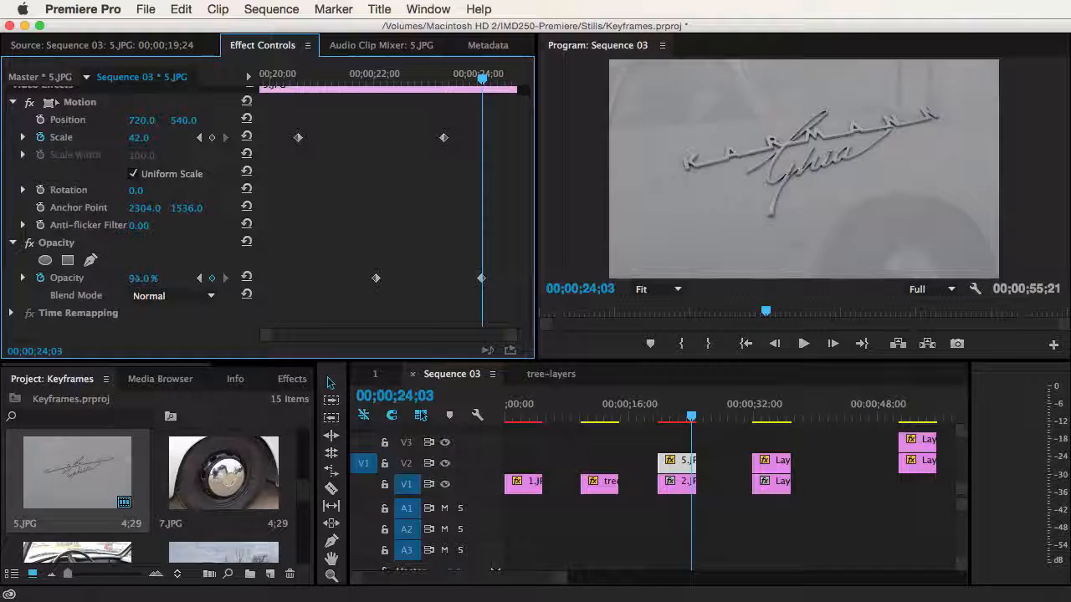
Play the blended car clips repeatedly from around the first Scale keyframe to review the combined scaling and fade
left_click(361, 78)
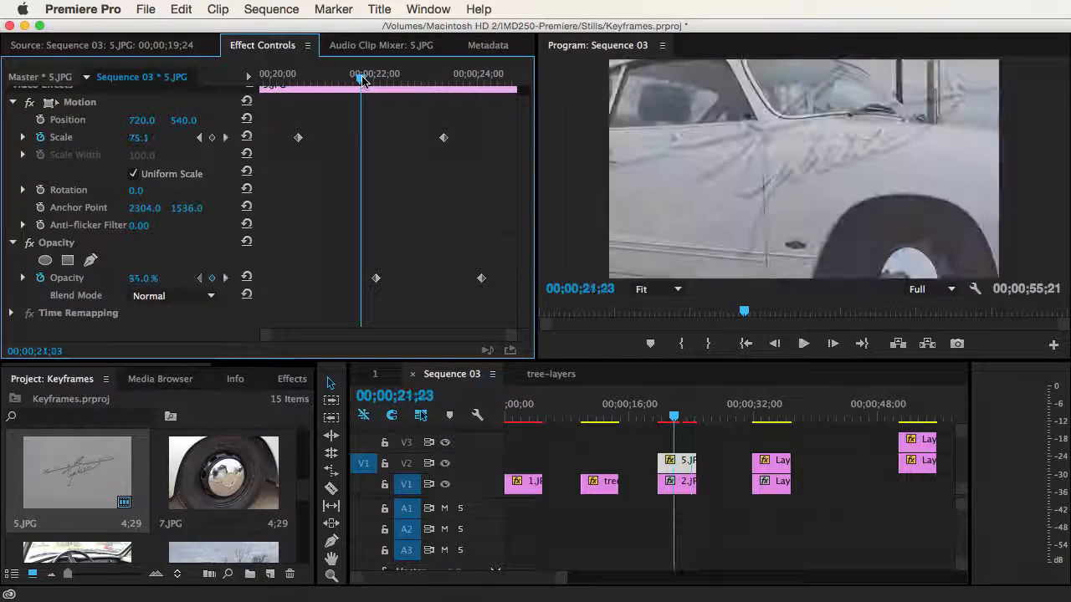
left_click_drag(361, 79, 299, 79)
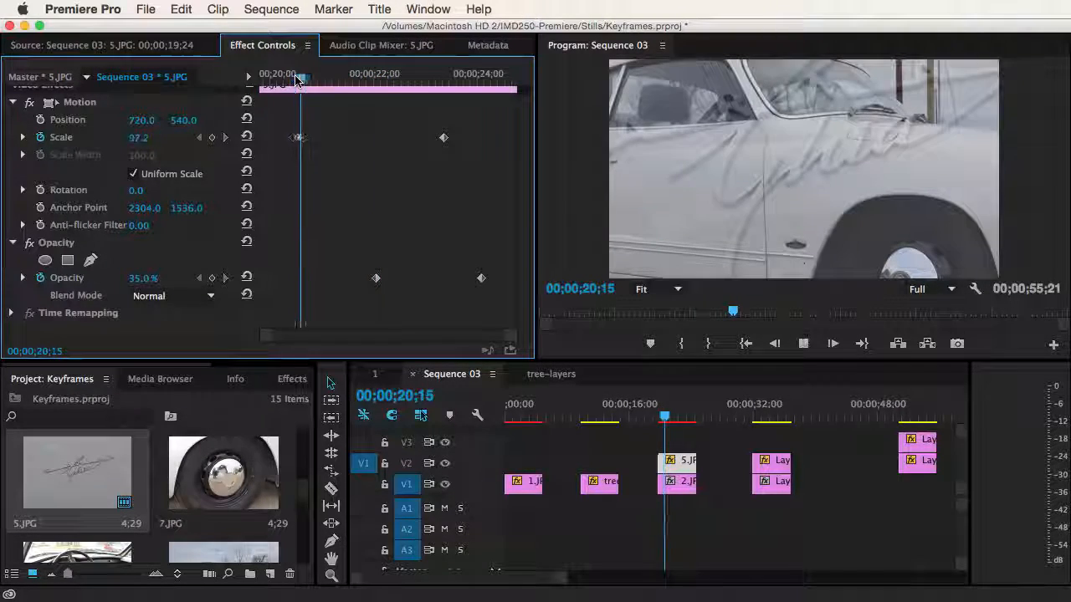
key("space")
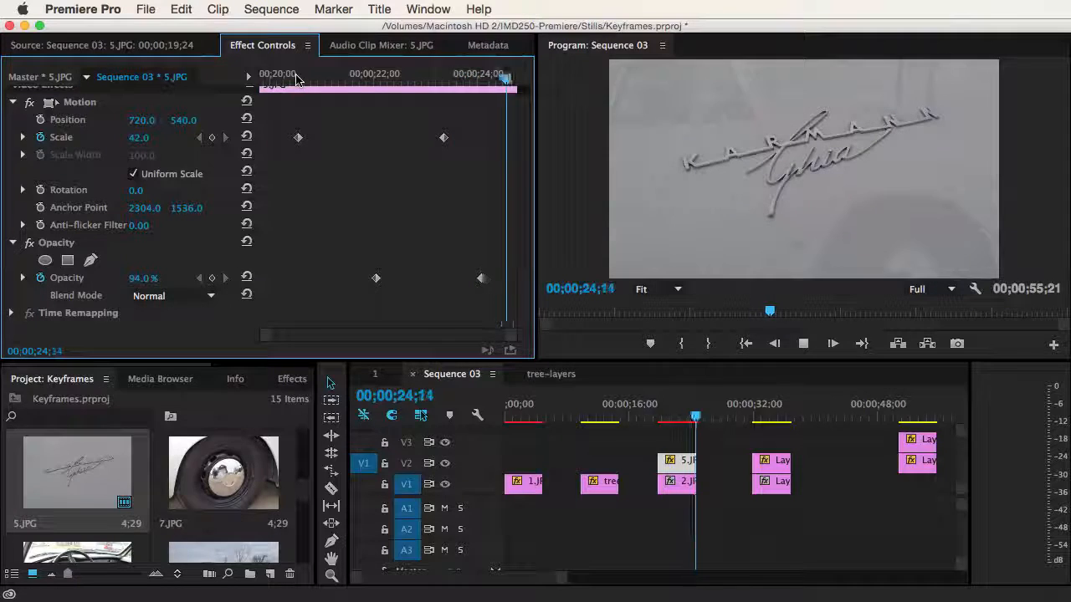
key("space")
left_click_drag(316, 78, 301, 79)
key("space")
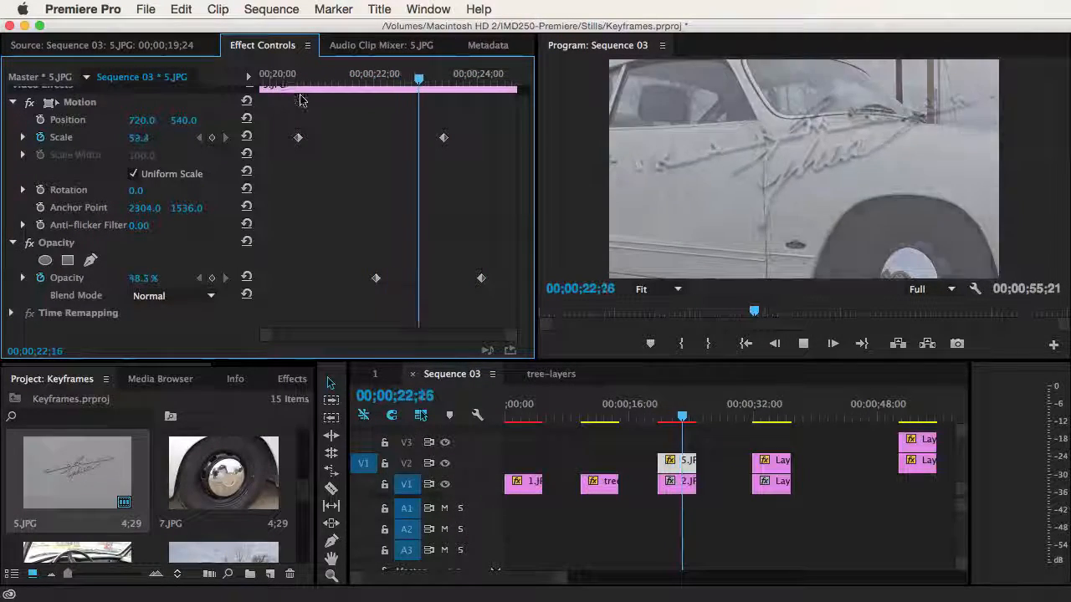
key("space")
left_click_drag(362, 81, 301, 81)
key("space")
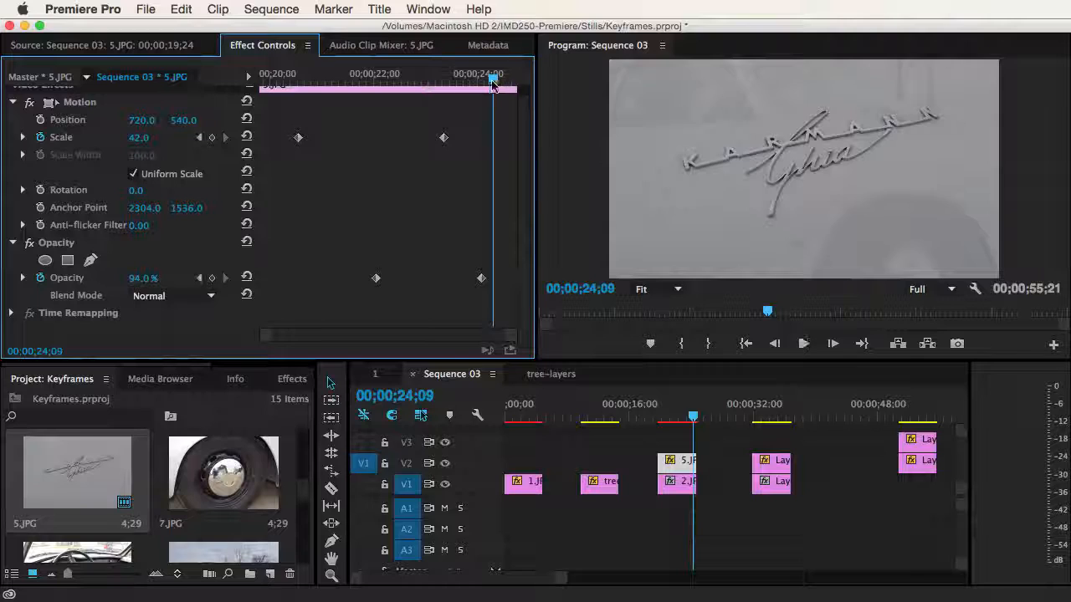
Scrub the 5.JPG clip from 00;00;21;11 to 00;00;23;12 to examine how its scale and opacity change between keyframes
left_click_drag(494, 87, 346, 87)
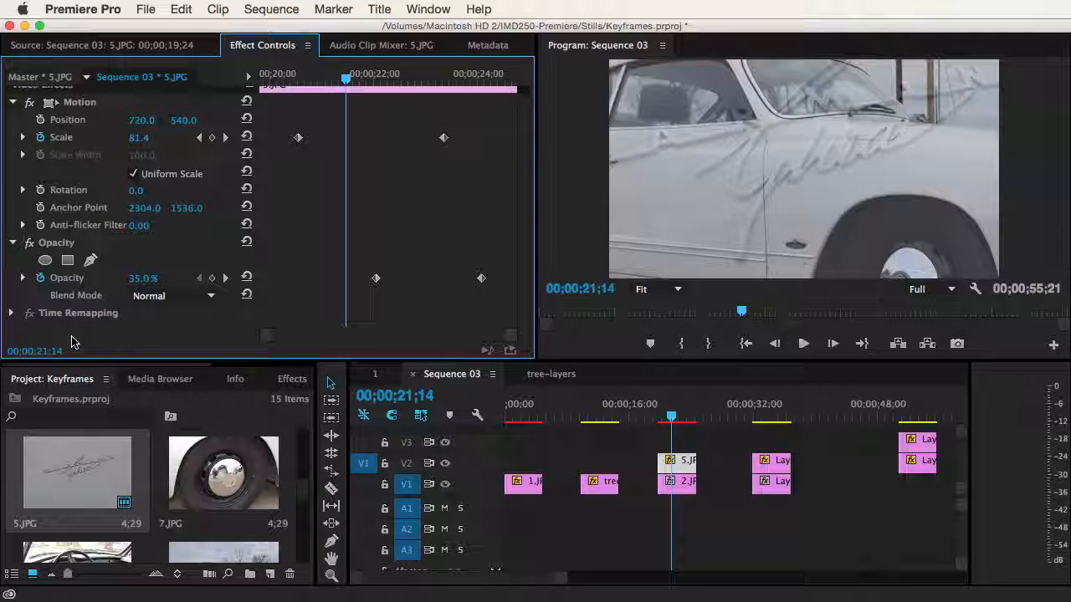
mouse_move(346, 77)
left_mouse_down()
mouse_move(305, 77)
mouse_move(341, 78)
left_mouse_up()
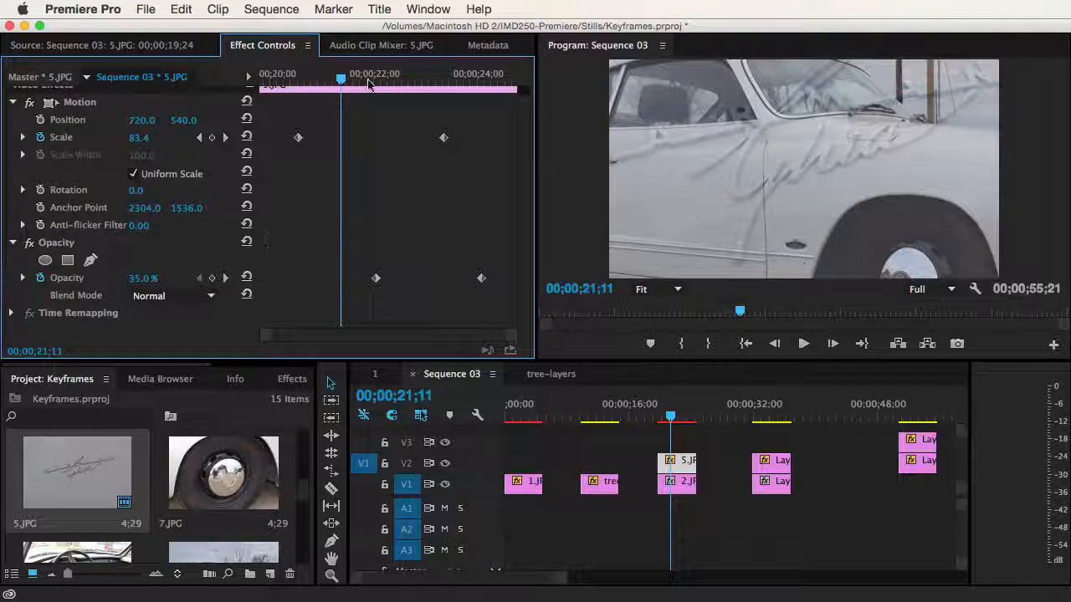
left_click_drag(340, 78, 446, 78)
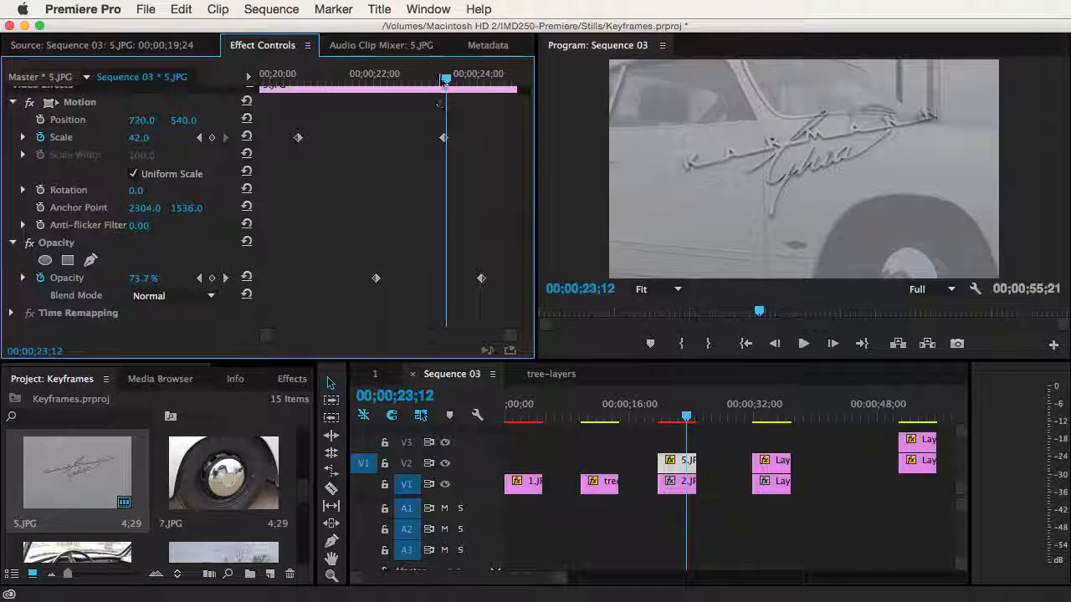
Move the playhead to 00;00;21;21 and examine the video effects library, including the Keying and Stylize groups, leaving the Video Effects folder collapsed
left_click_drag(446, 78, 358, 98)
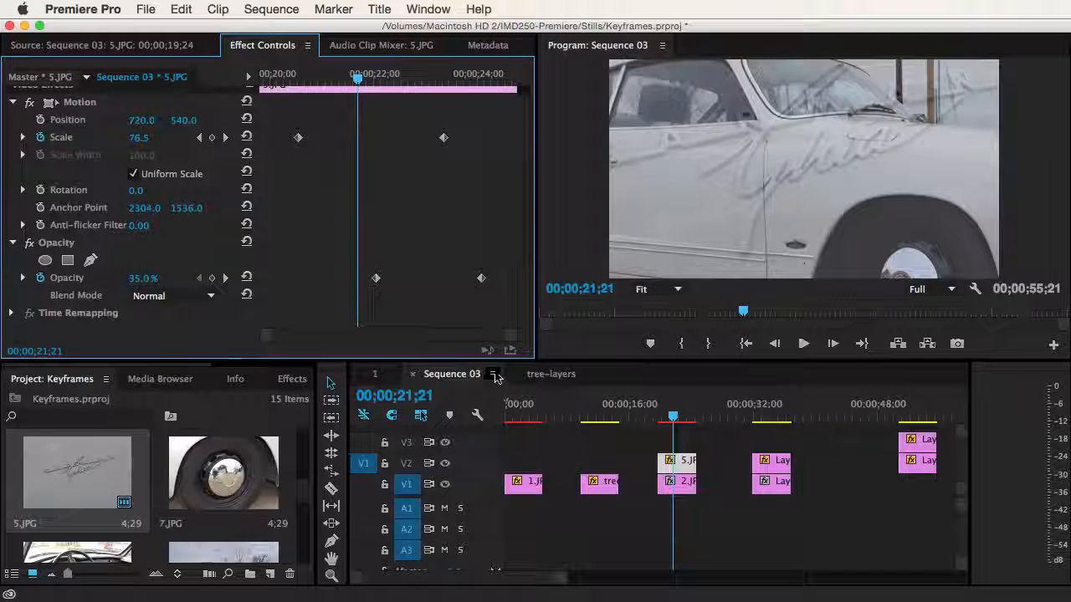
left_click(286, 378)
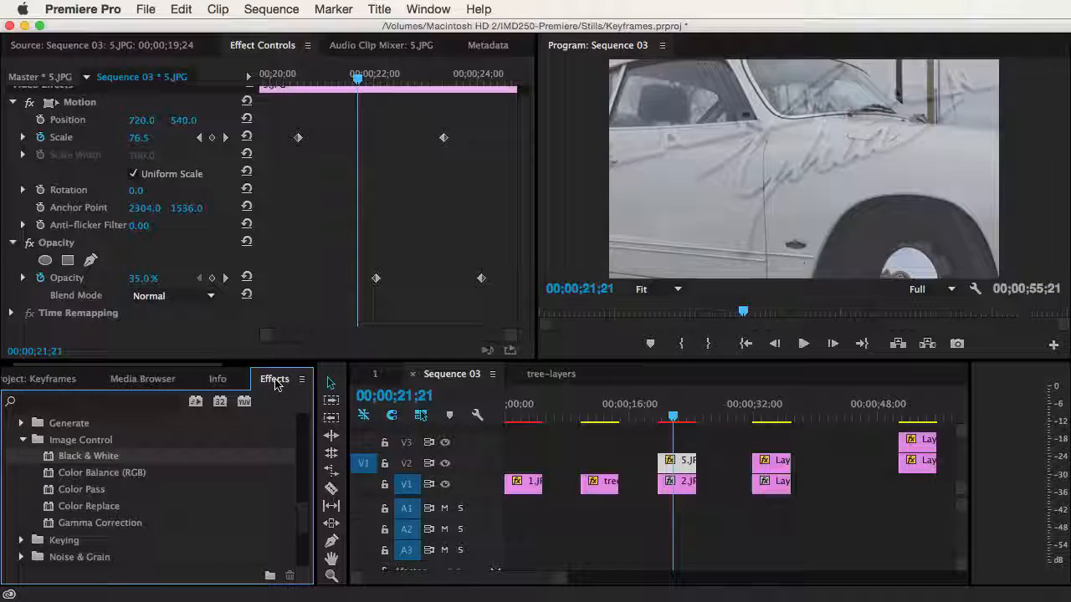
left_click(17, 439)
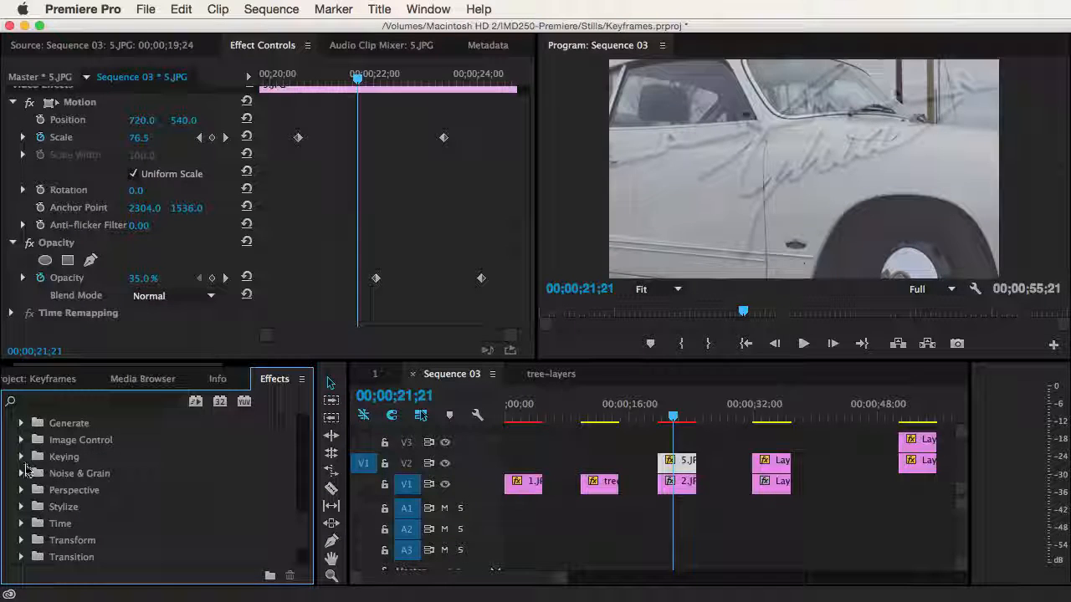
left_click(23, 457)
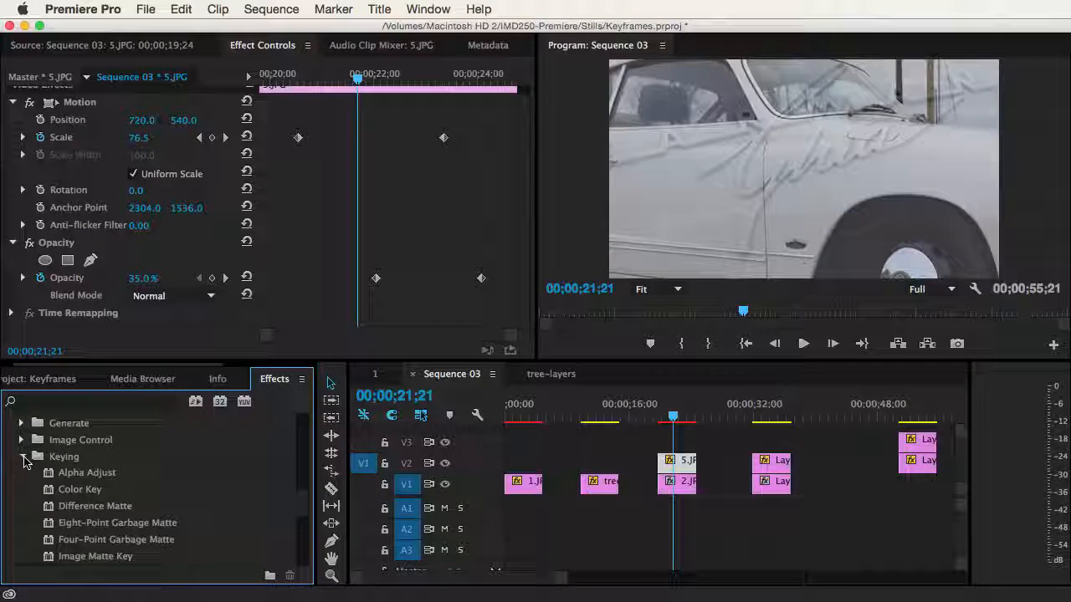
left_click(23, 457)
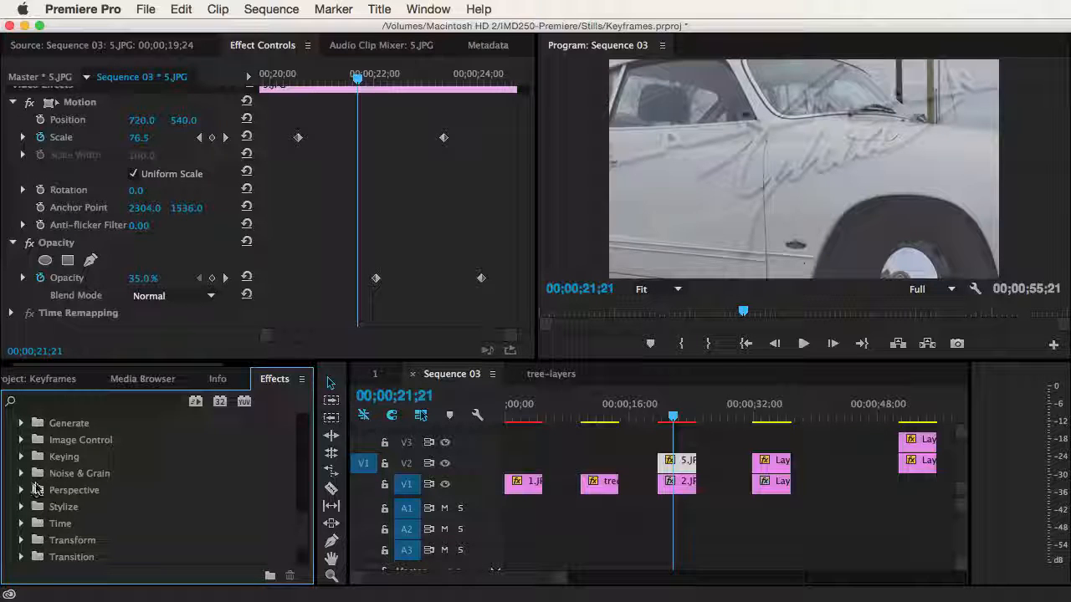
left_click(21, 507)
scroll(115, 537, "down", 3)
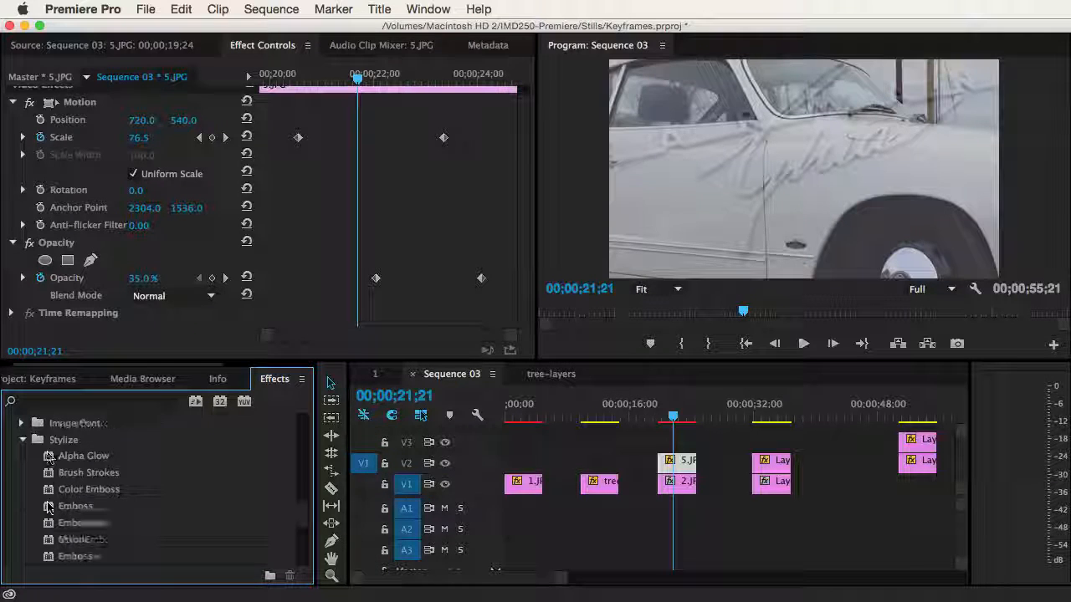
left_click(25, 442)
scroll(110, 519, "up", 10)
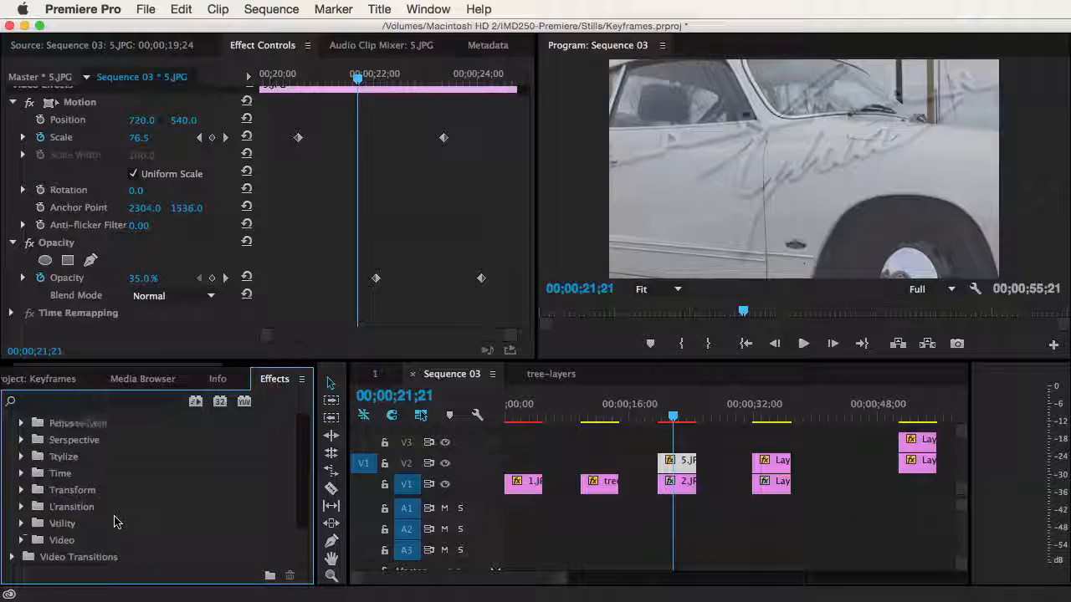
left_click(13, 473)
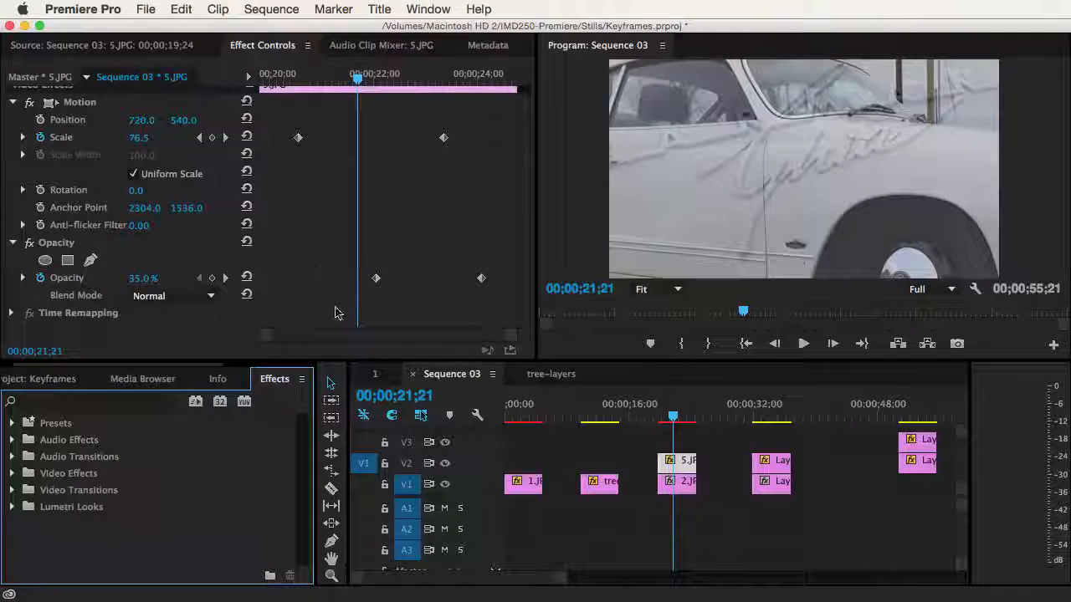